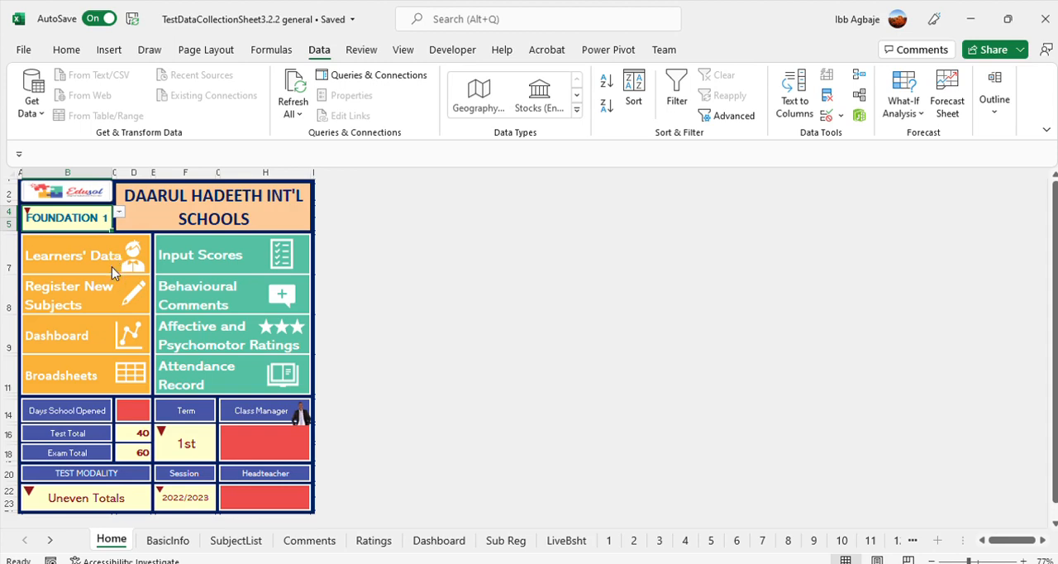
# Set the class on the Home sheet to BASIC 1 and open the sheet for registering new subjects
pyautogui.click(60, 287)
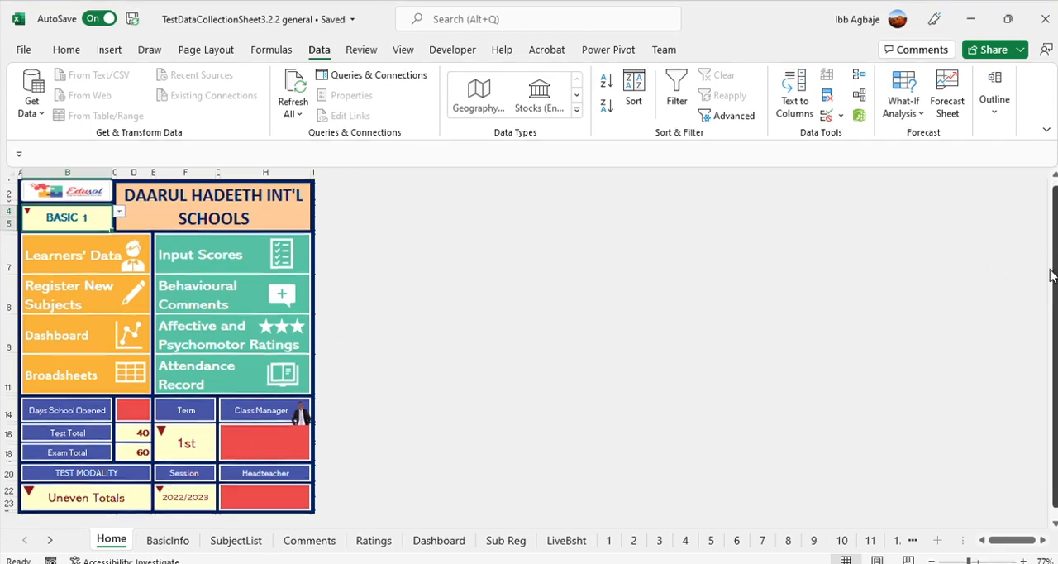
pyautogui.scroll(-1, 1048, 244)
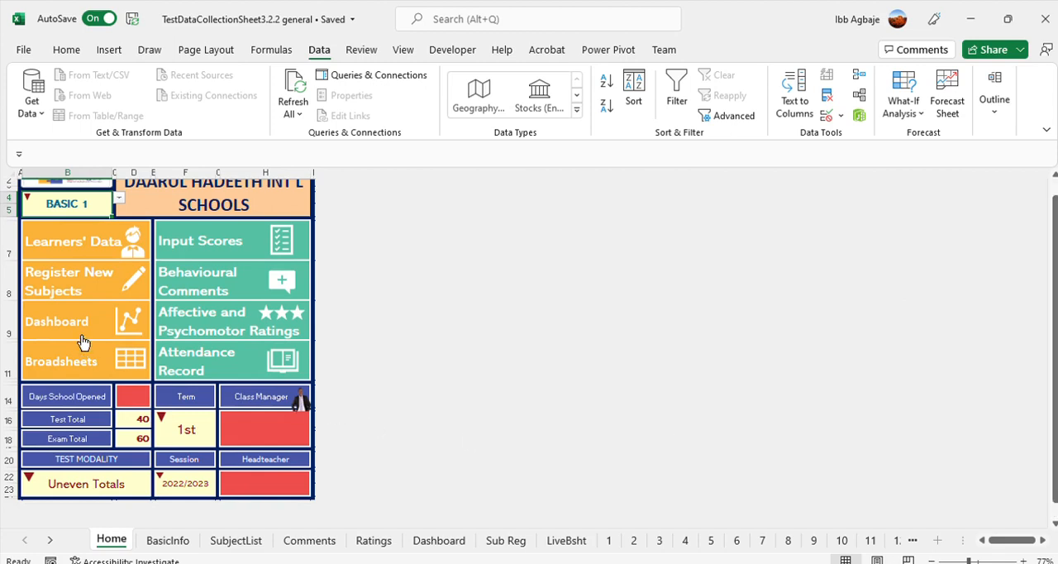
pyautogui.click(55, 279)
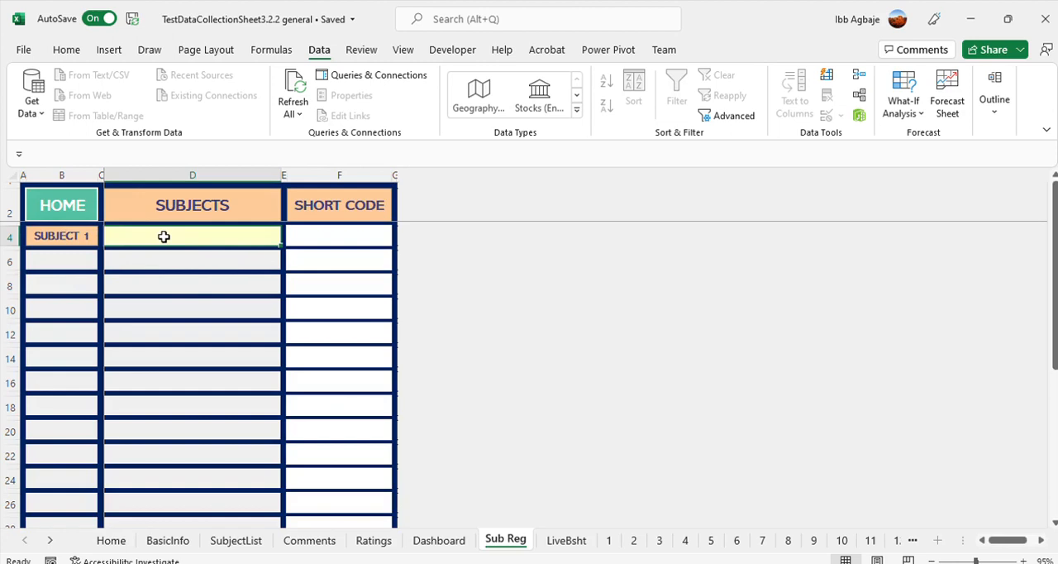
# Register Mathematics as subject 1 with the short code math
pyautogui.write('Ma')
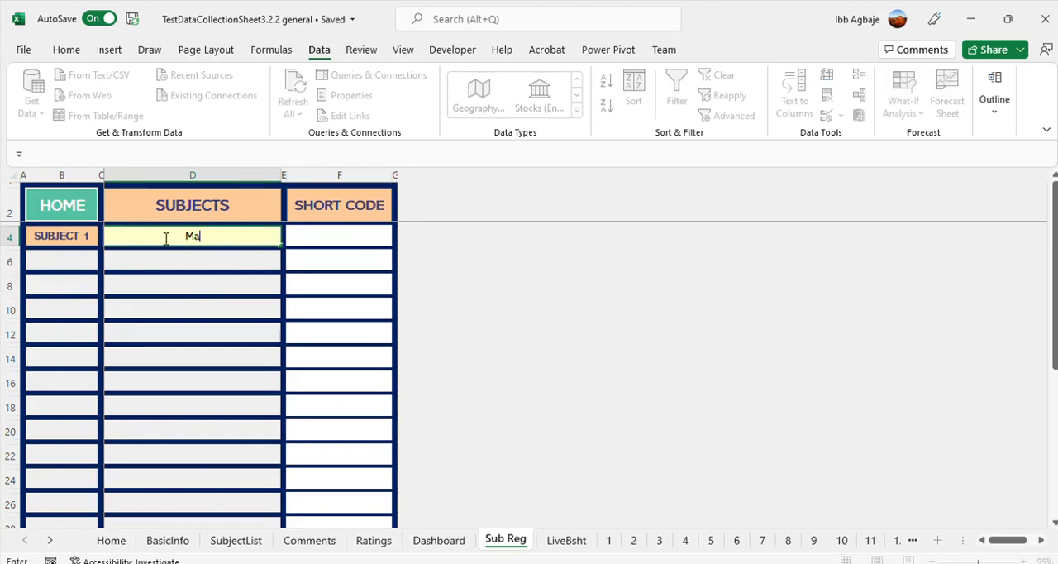
pyautogui.write('thematics')
pyautogui.click(335, 235)
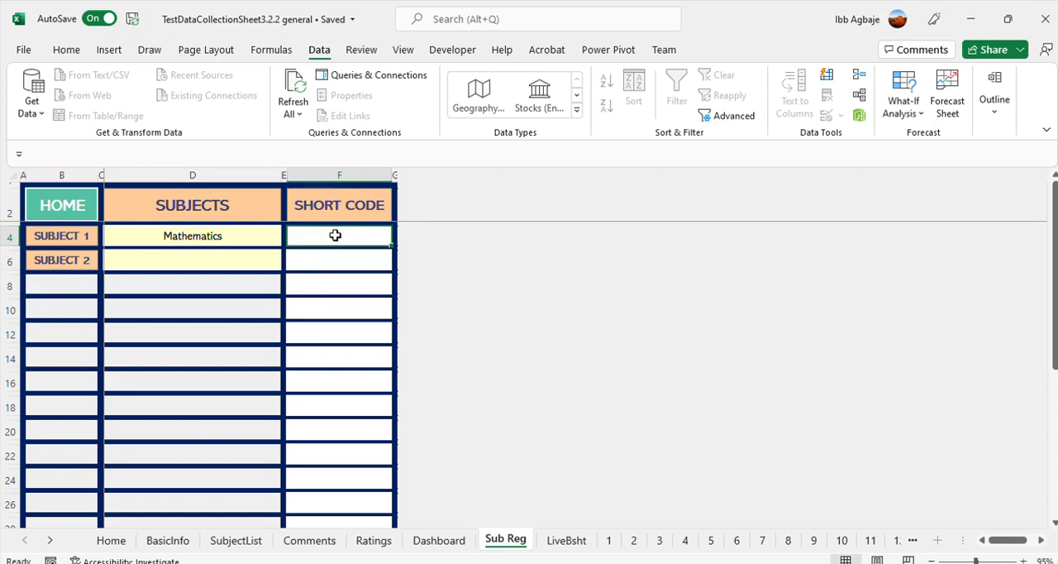
pyautogui.write('math')
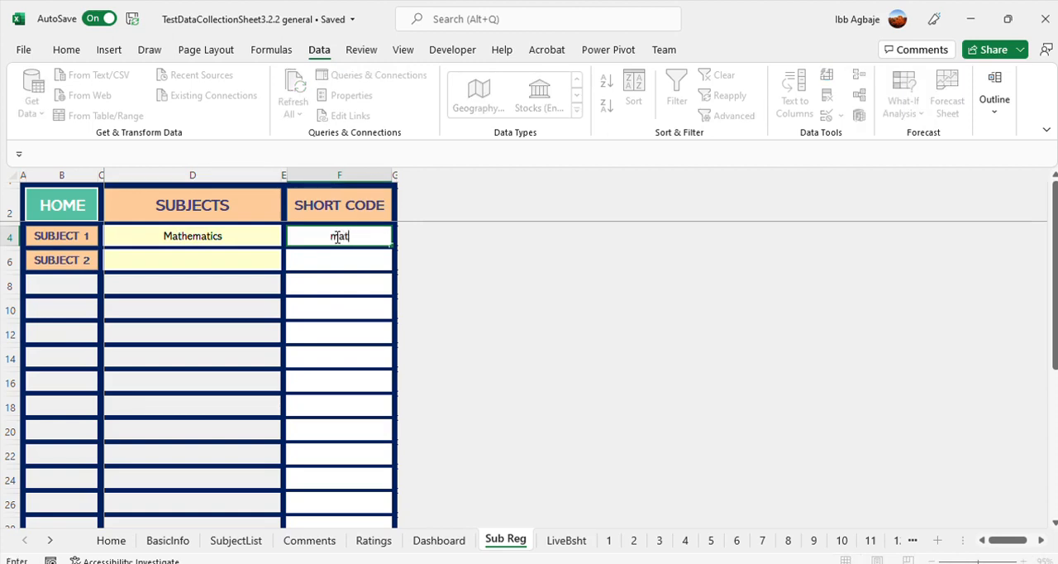
# Register English as subject 2 with the short code eng
pyautogui.click(228, 259)
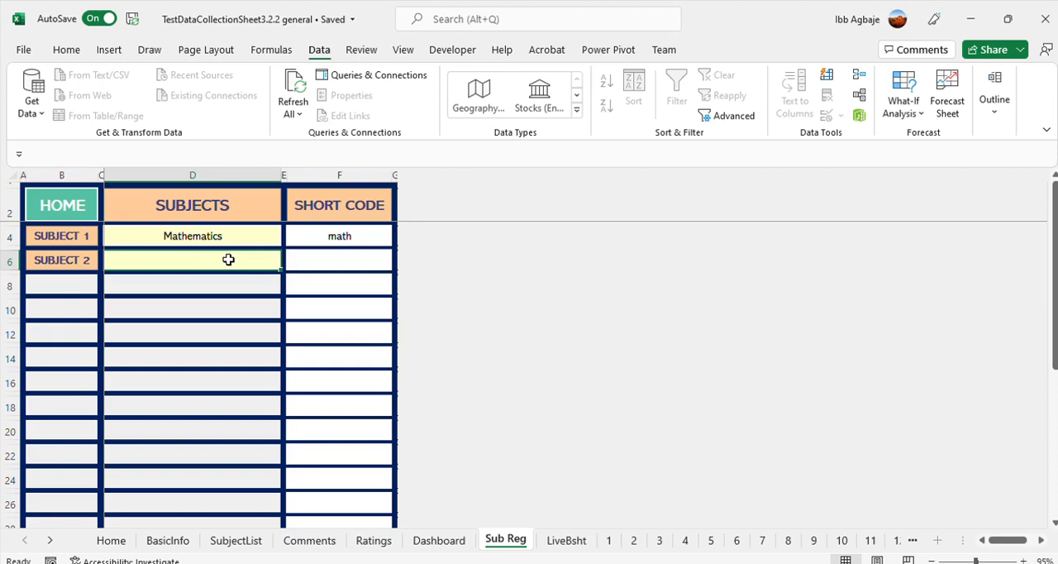
pyautogui.write('English')
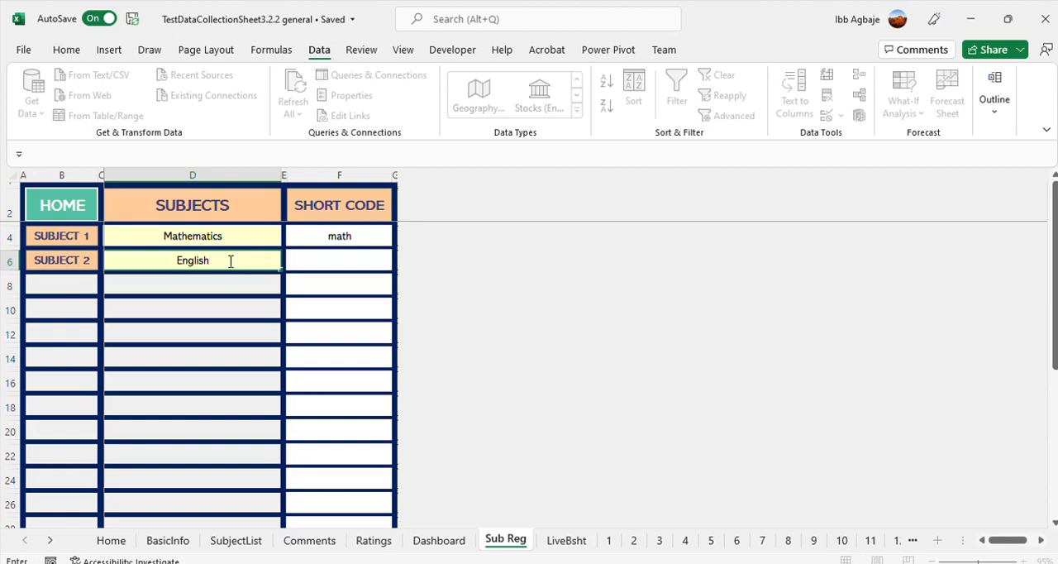
pyautogui.press('Tab')
pyautogui.write('eng')
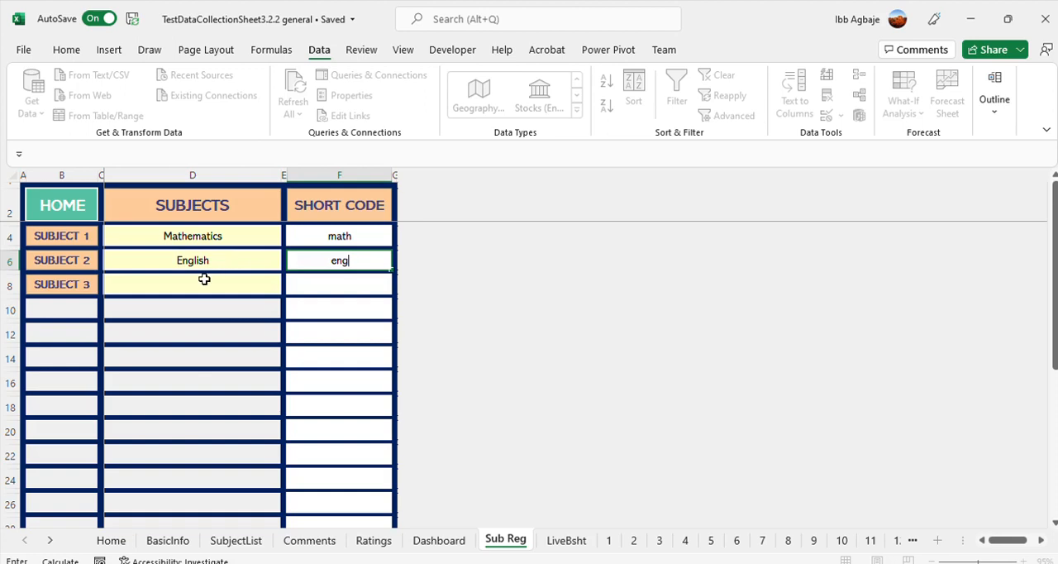
# Register Basic Science and Technology as subject 3 with the short code bst
pyautogui.click(205, 281)
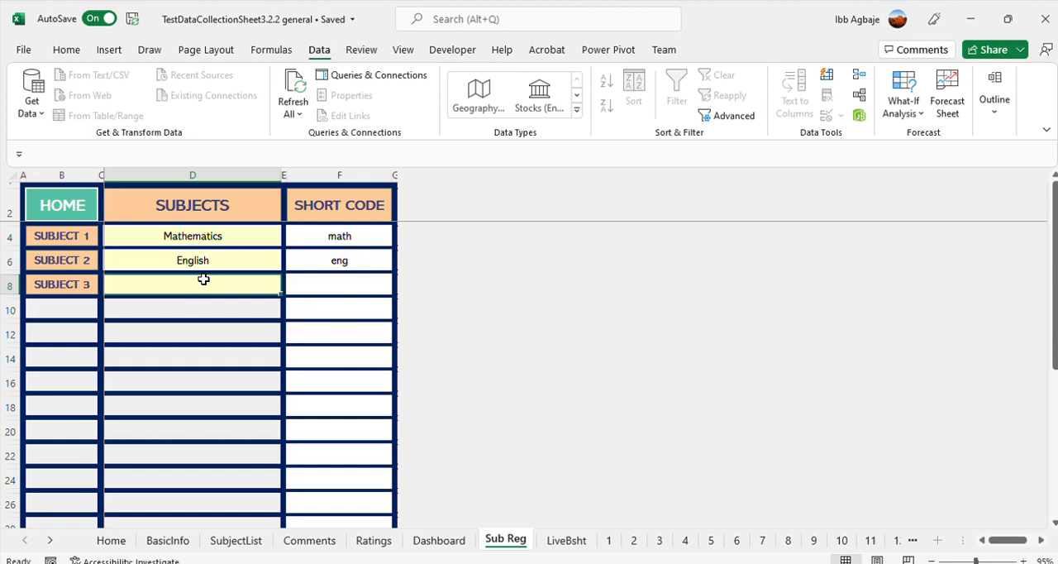
pyautogui.write('Basic')
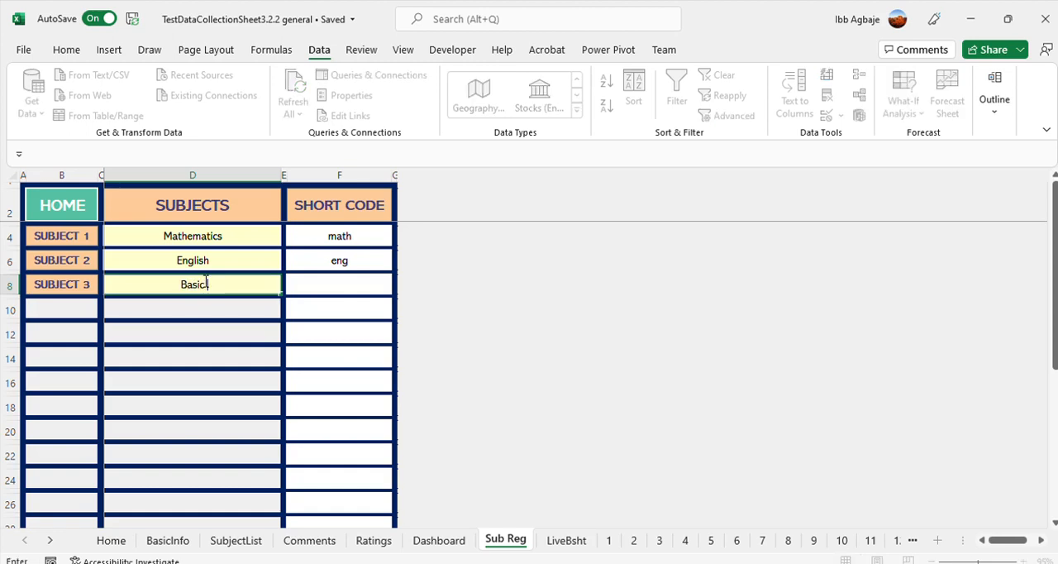
pyautogui.write(' Science and TEc')
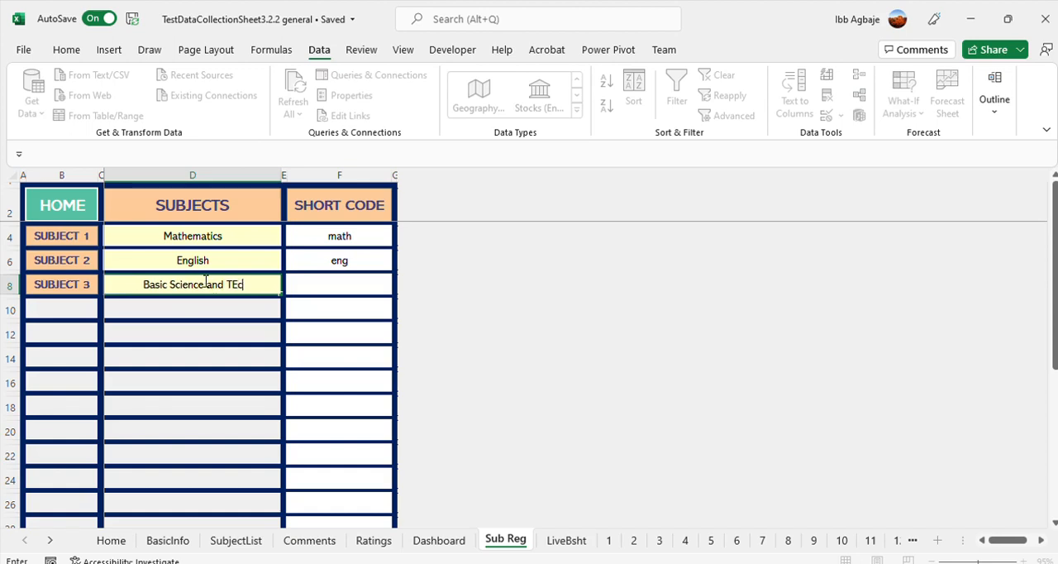
pyautogui.write('hnology')
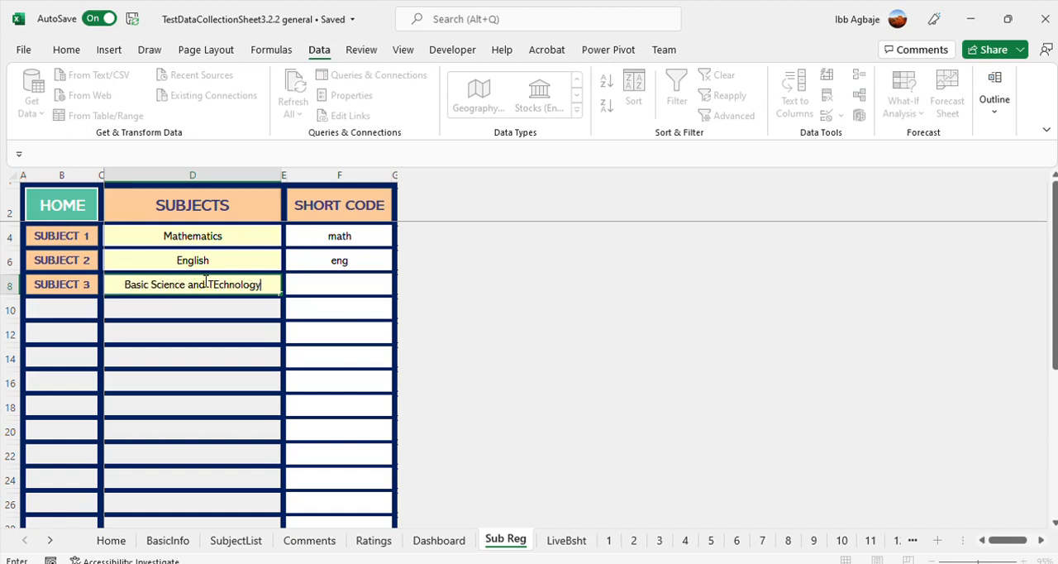
pyautogui.press('Tab')
pyautogui.write('bst')
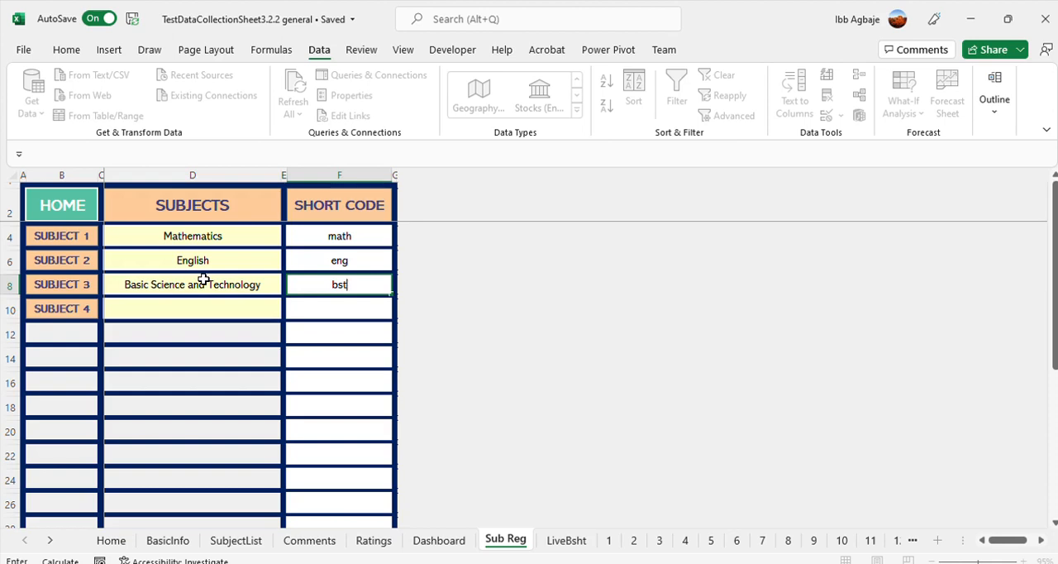
pyautogui.press('Return')
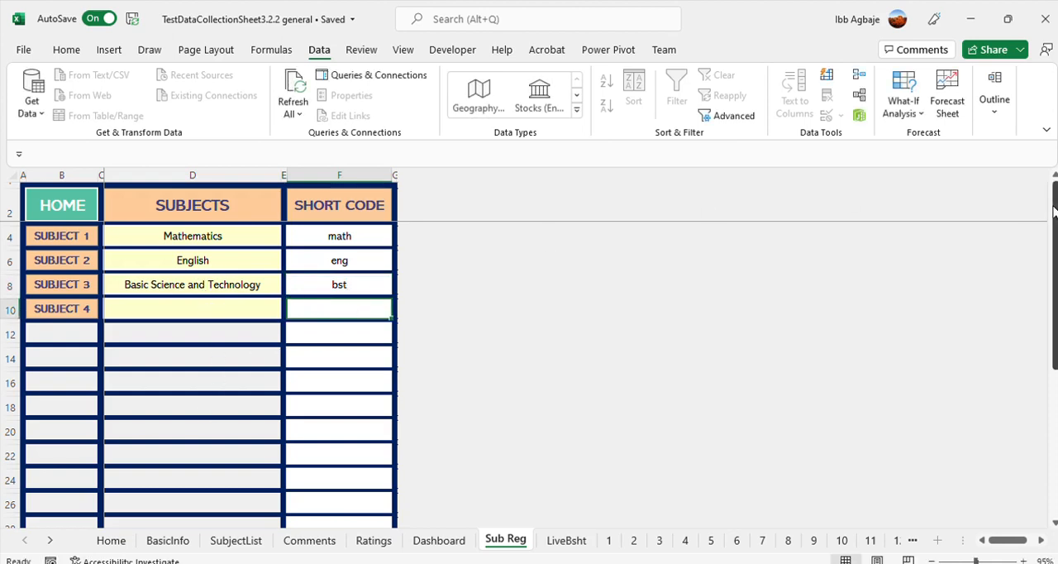
# Return to the Home sheet and open the Learners' Data sheet
pyautogui.moveTo(1053, 212); pyautogui.dragTo(1054, 171)
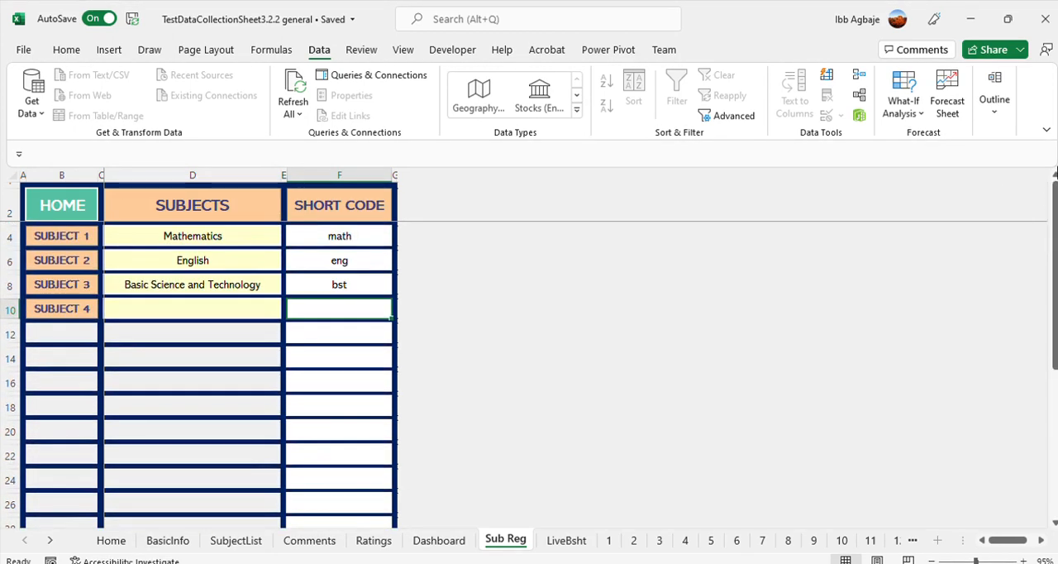
pyautogui.click(62, 207)
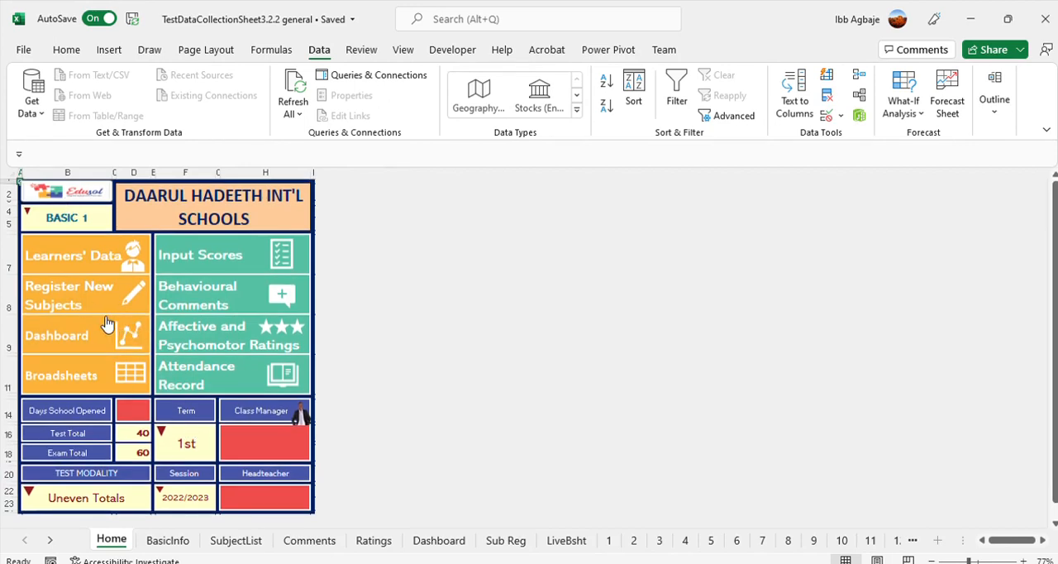
pyautogui.click(64, 258)
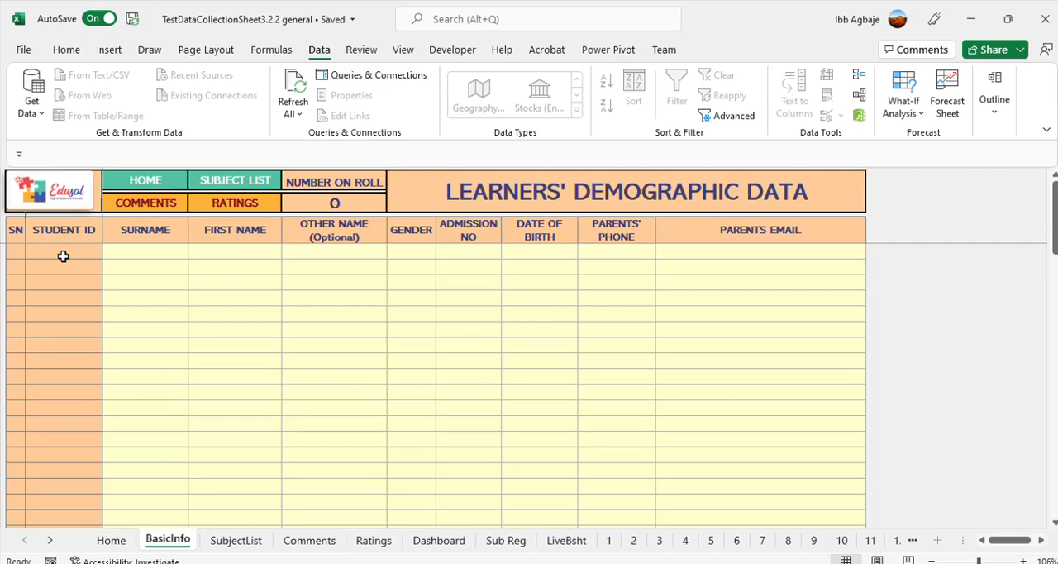
# Review the entry fields of the first learner row from surname through parents' email, ending back on the surname
pyautogui.click(157, 250)
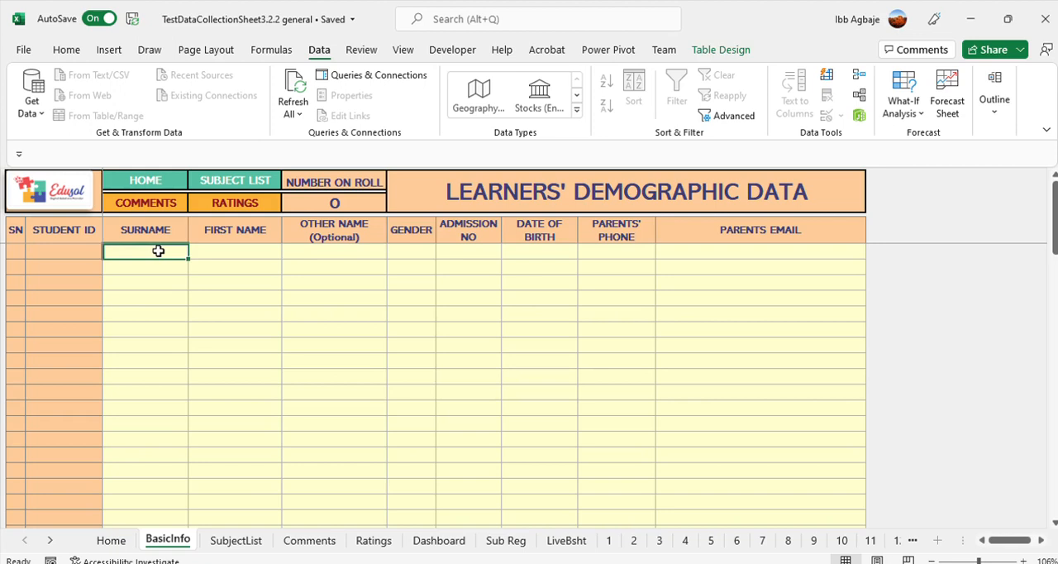
pyautogui.press('Tab')
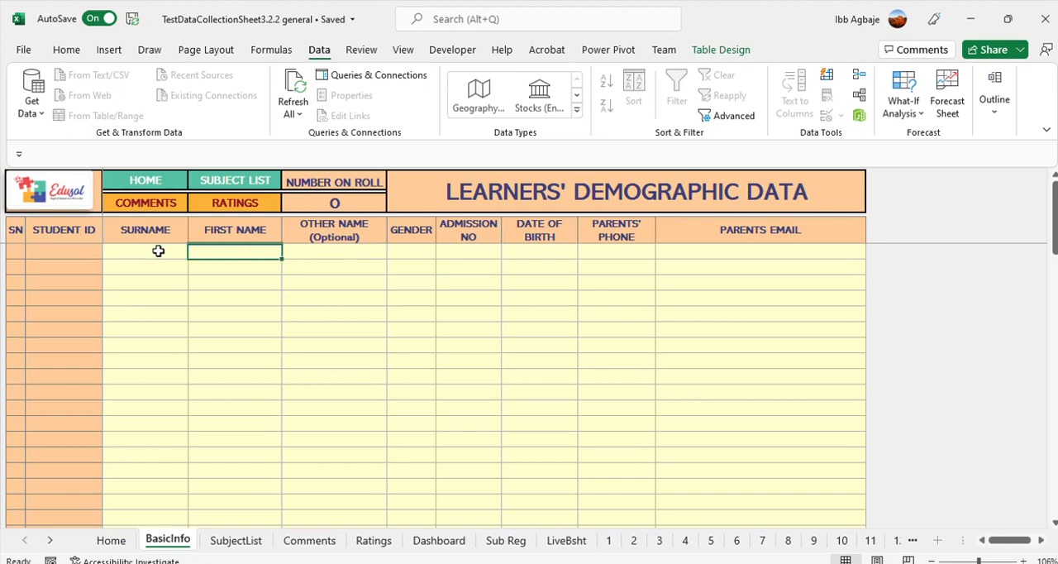
pyautogui.press('Tab')
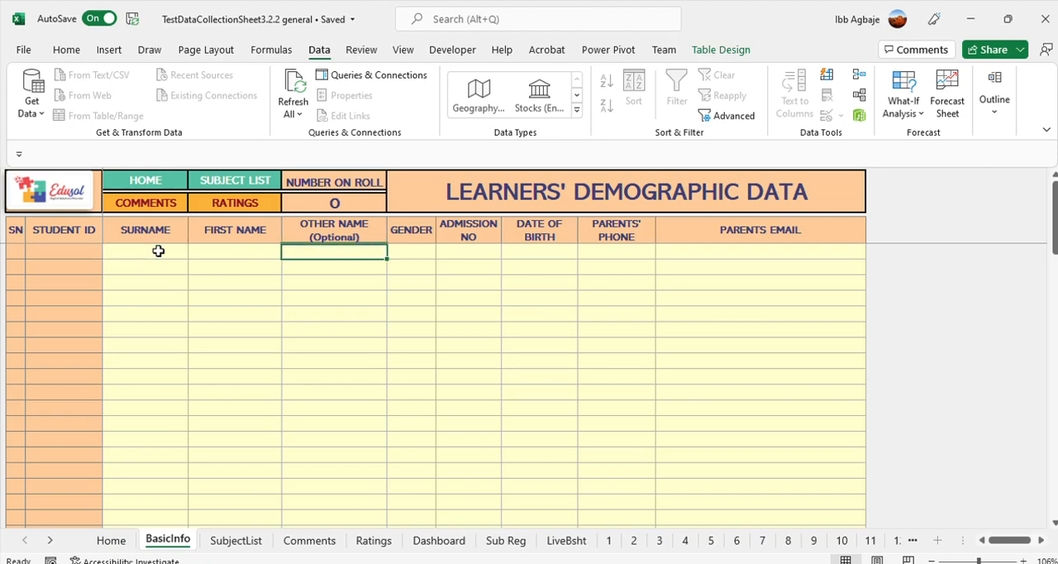
pyautogui.press('Tab')
pyautogui.press('Tab')
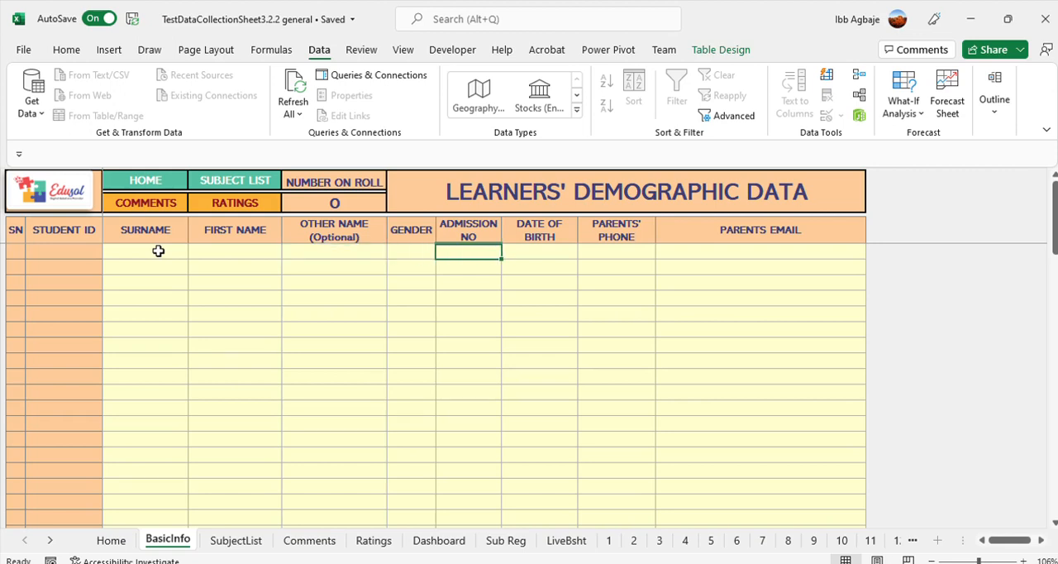
pyautogui.press('Tab')
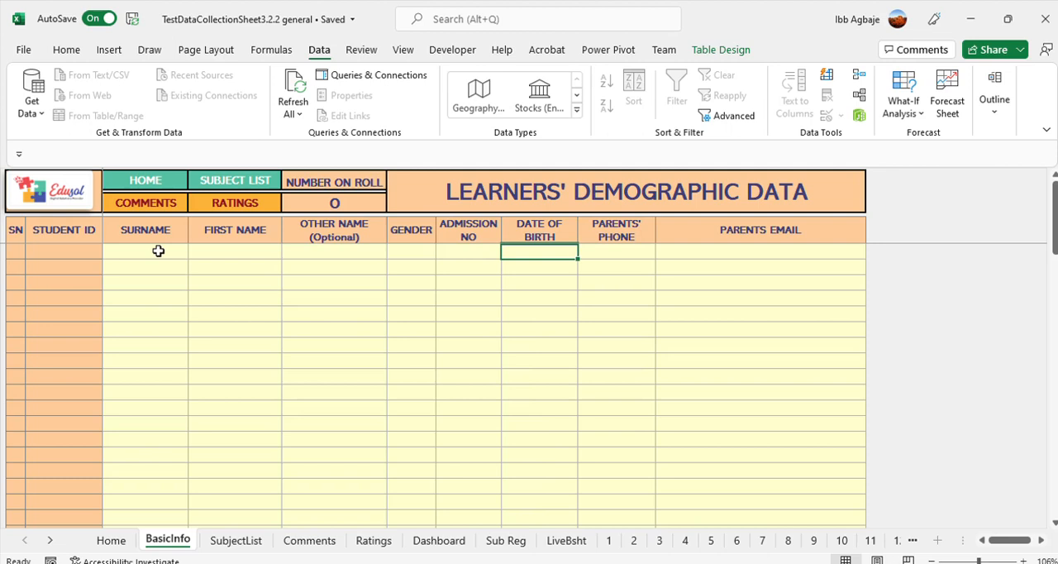
pyautogui.press('Tab')
pyautogui.press('Tab')
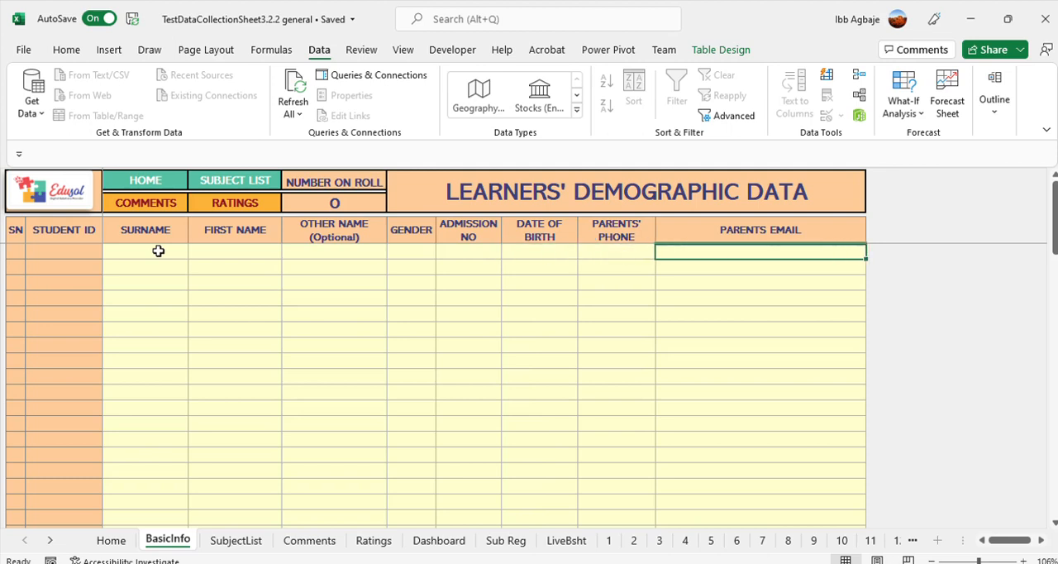
pyautogui.hotkey('shift', 'Tab')
pyautogui.hotkey('shift', 'Tab')
pyautogui.hotkey('shift', 'Tab')
pyautogui.hotkey('shift', 'Tab')
pyautogui.hotkey('shift', 'Tab')
pyautogui.hotkey('shift', 'Tab')
pyautogui.hotkey('shift', 'Tab')
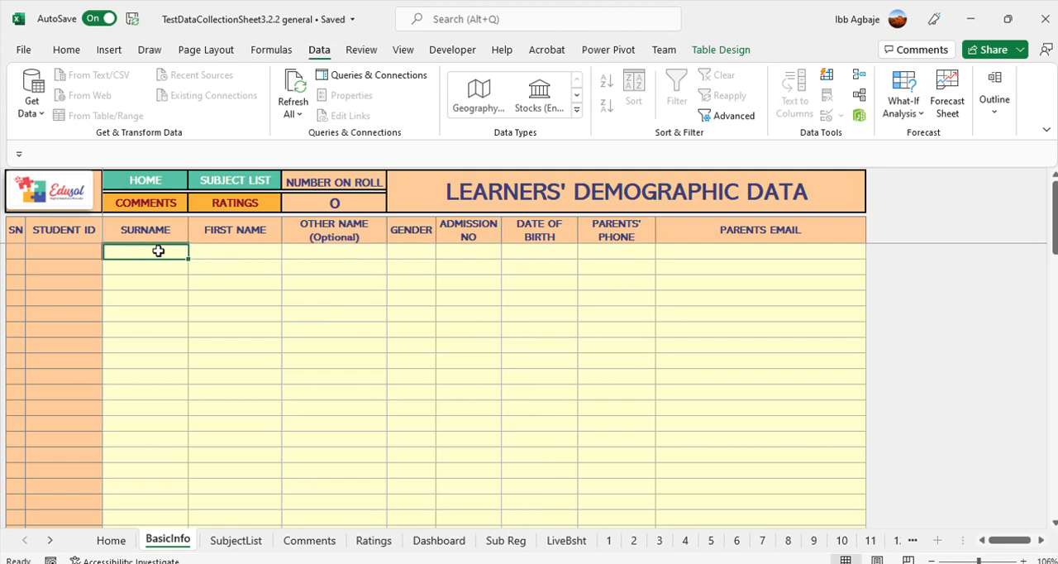
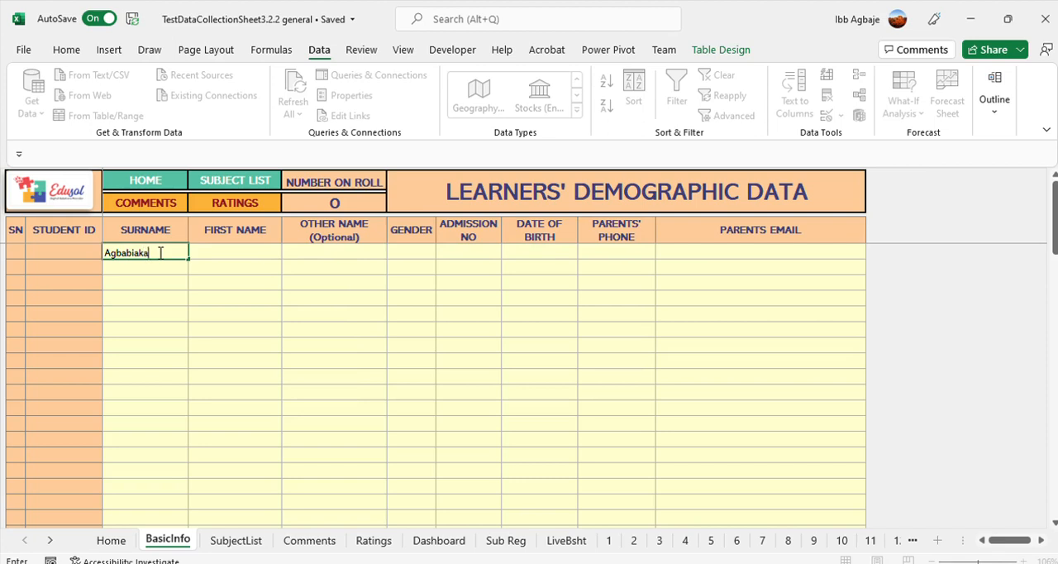
# Enter the first learner's surname, first name and other name in the first row
pyautogui.press('Tab')
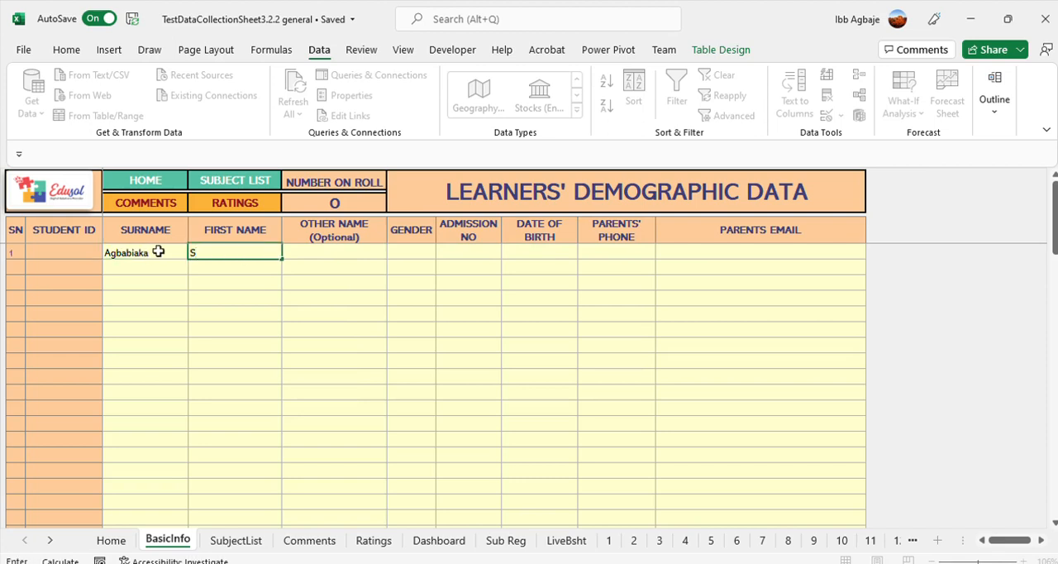
pyautogui.press('Tab')
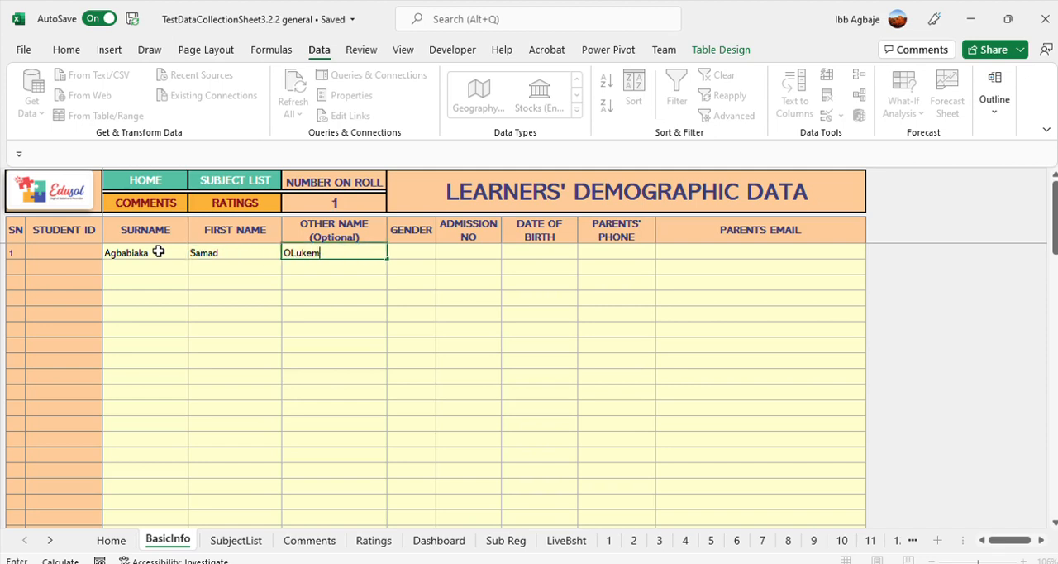
# Enter M as the first learner's gender and replace it with F
pyautogui.press('Tab')
pyautogui.write('M')
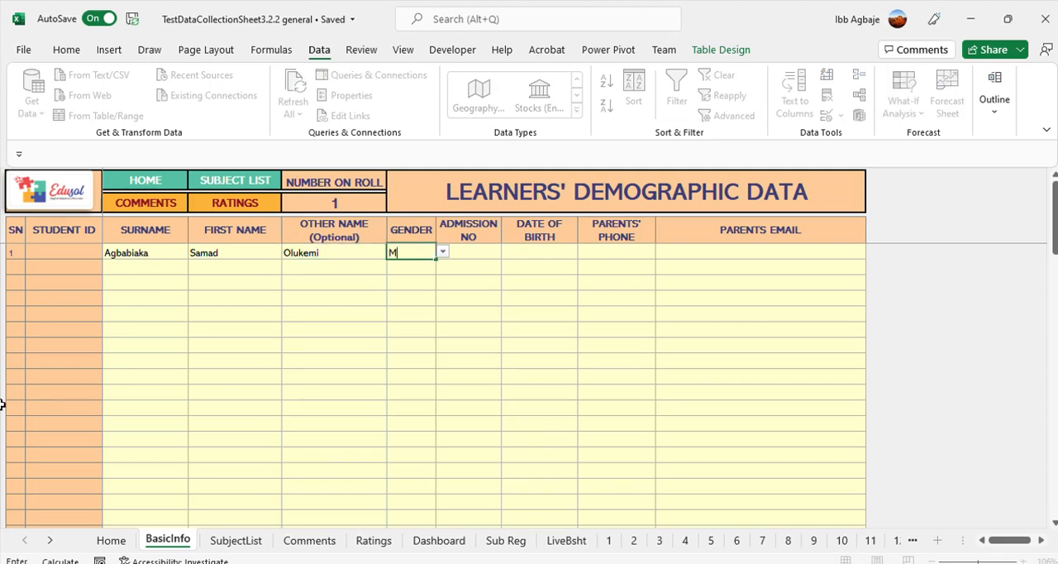
pyautogui.press('Tab')
pyautogui.click(412, 256)
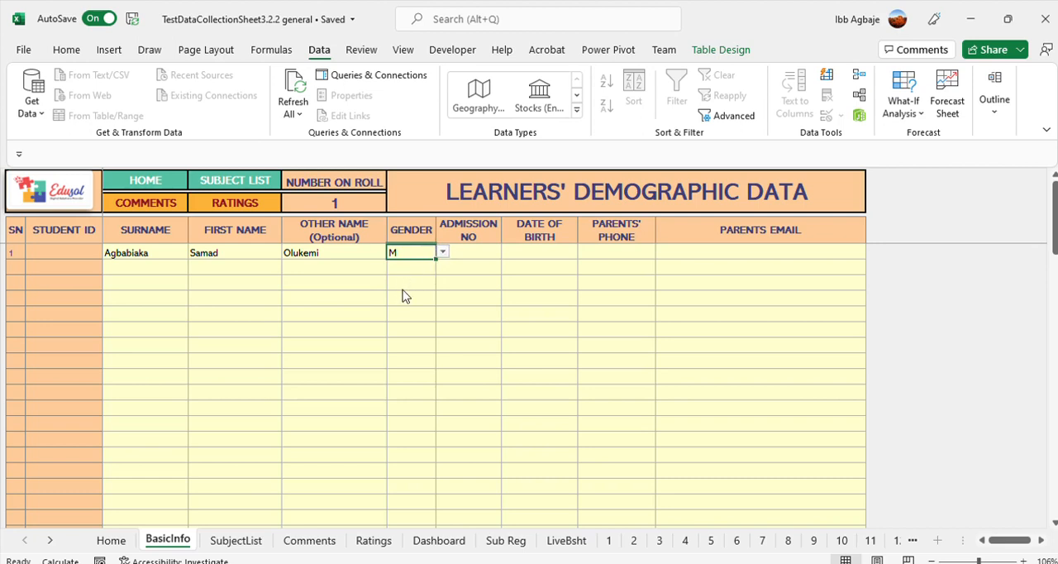
pyautogui.write('F')
pyautogui.press('Return')
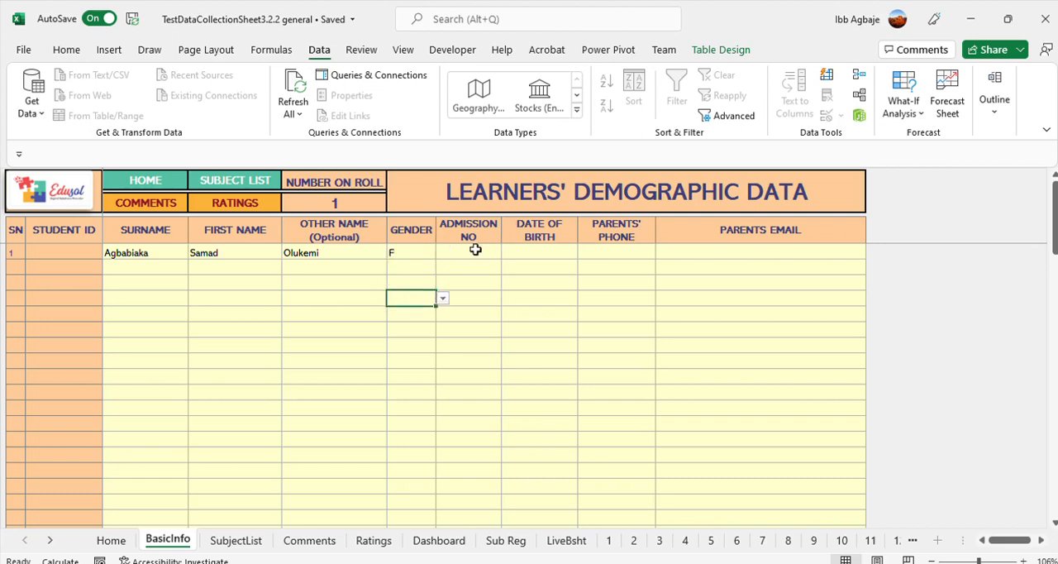
# Fill in the first learner's admission number in the same row
pyautogui.click(475, 250)
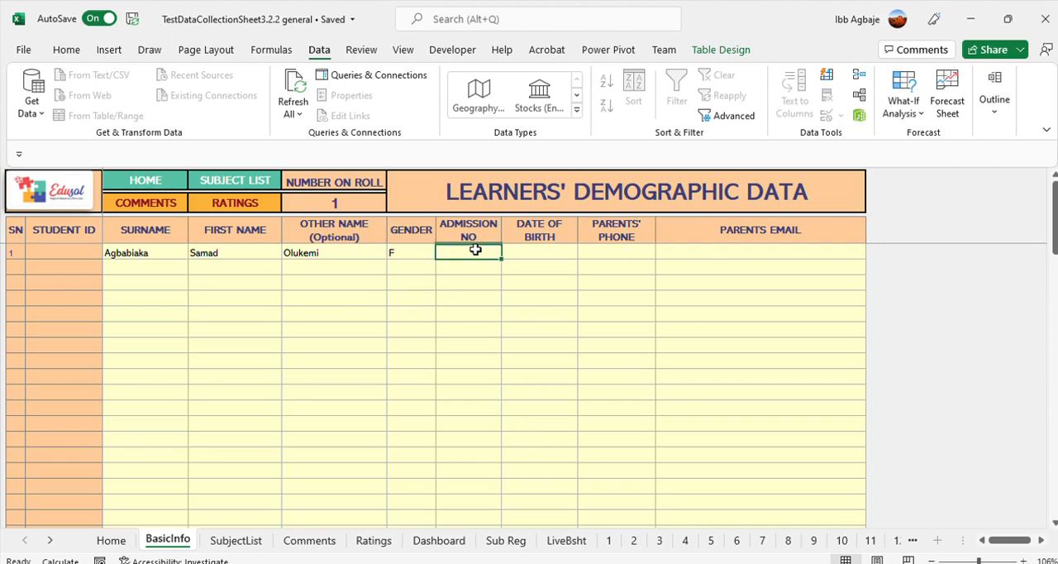
pyautogui.write('1213')
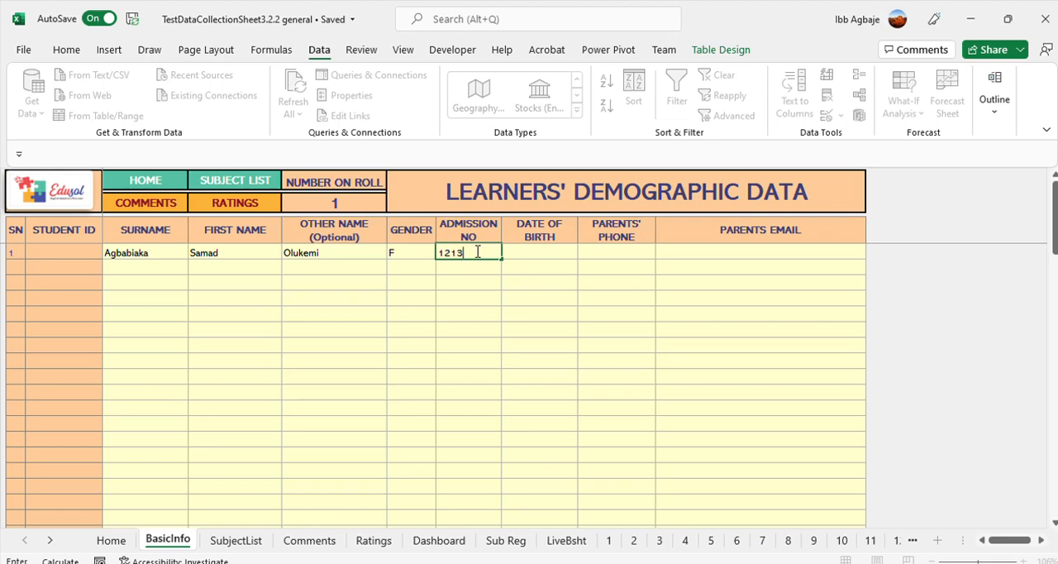
pyautogui.press('Tab')
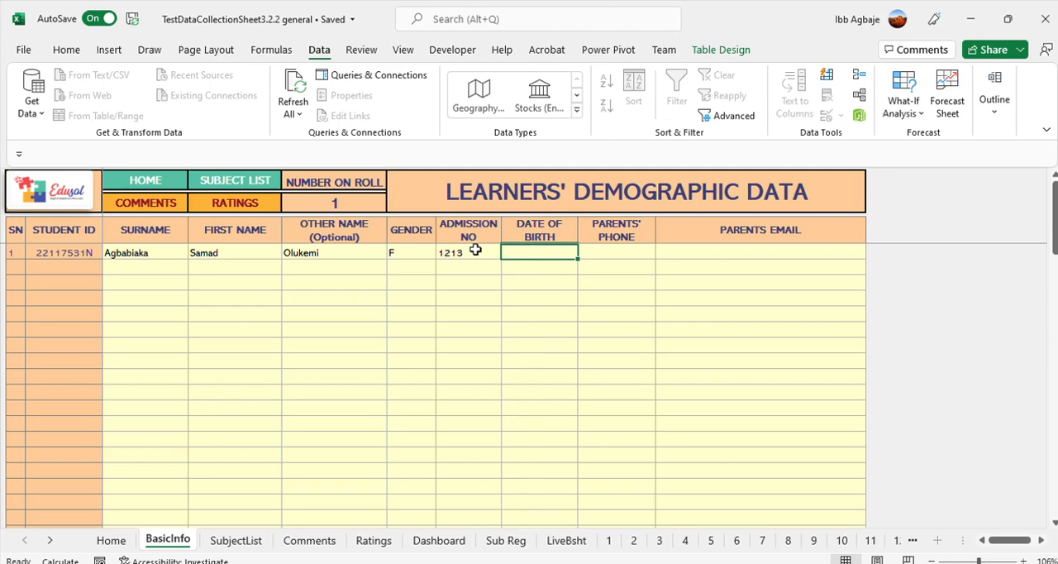
# Enter the first learner's date of birth in the first row
pyautogui.write('03')
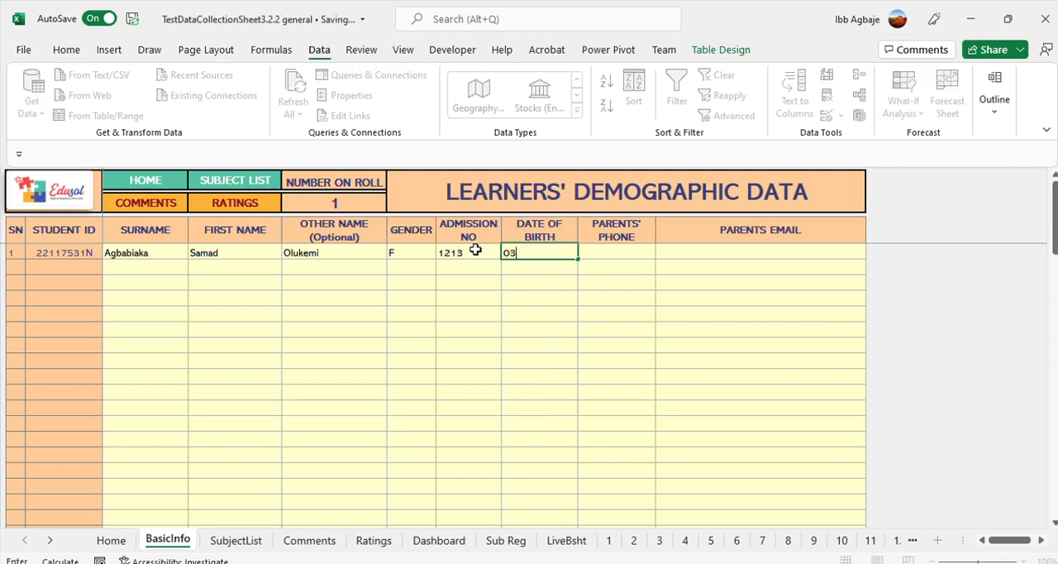
pyautogui.write('/05/2011')
pyautogui.press('Tab')
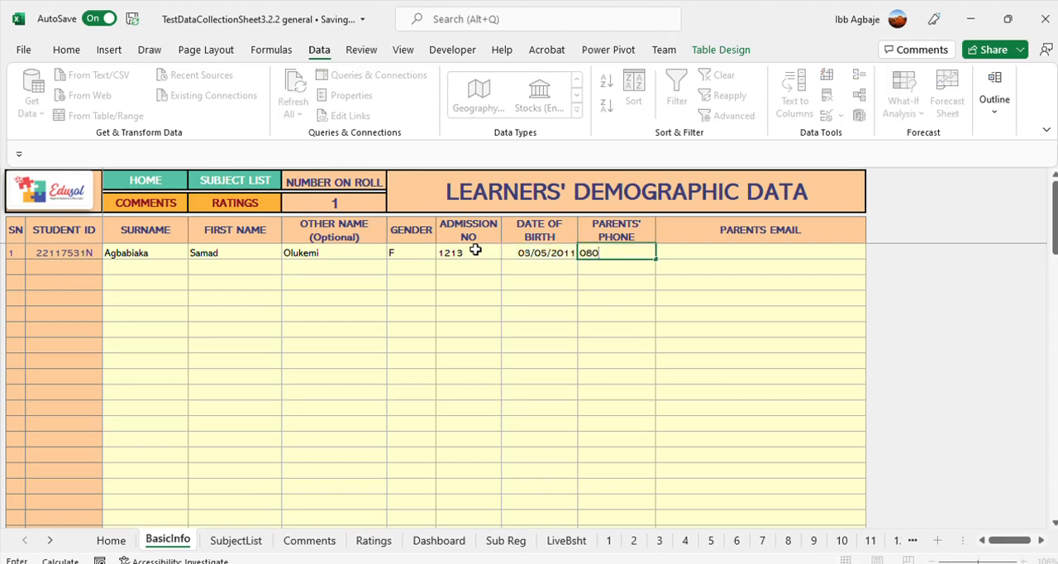
# Enter the parents' phone number for the first learner
pyautogui.press('Return')
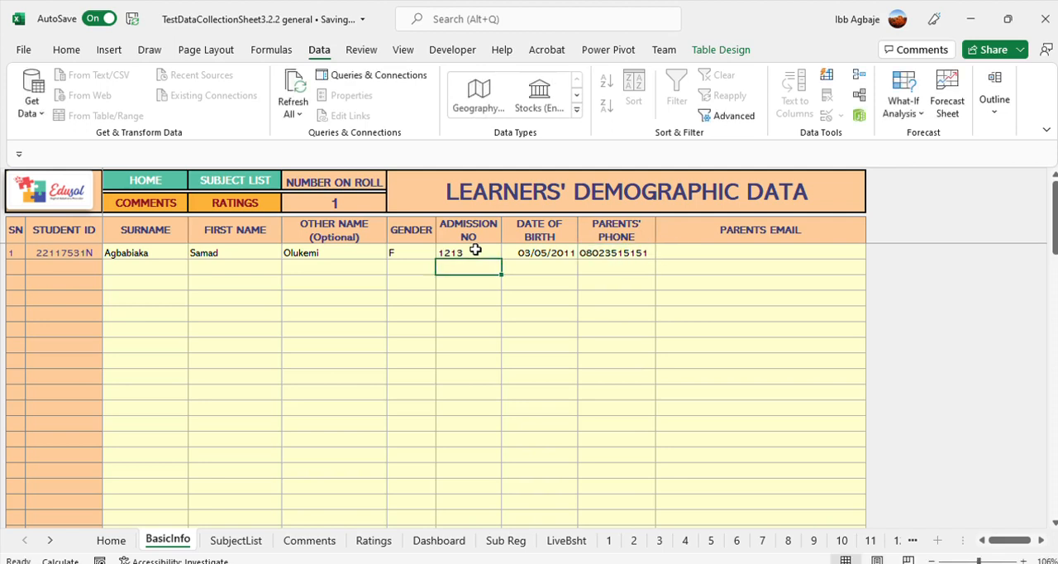
# Enter the second learner's surname, other name and first name in the second row
pyautogui.click(150, 263)
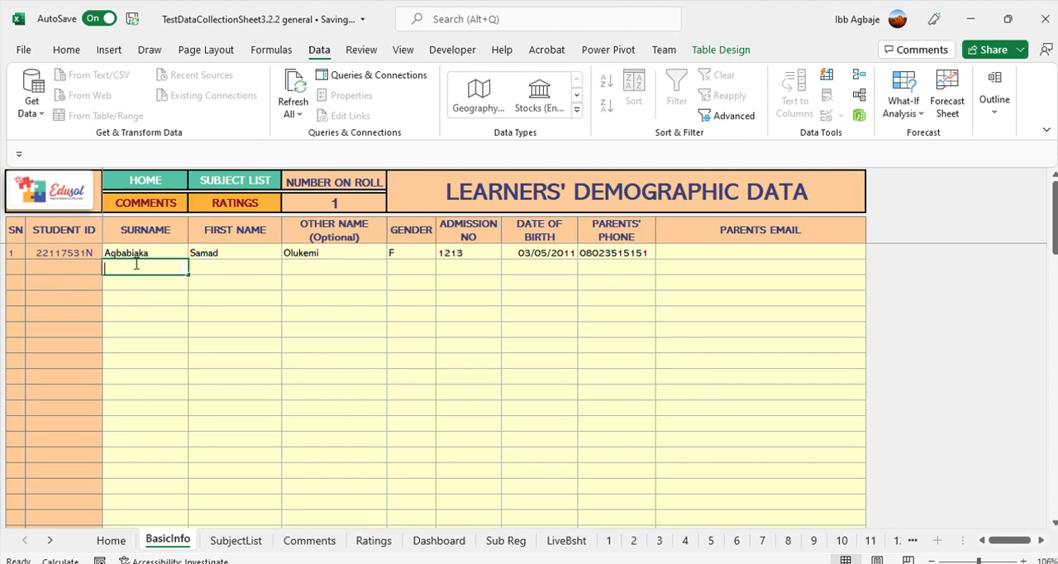
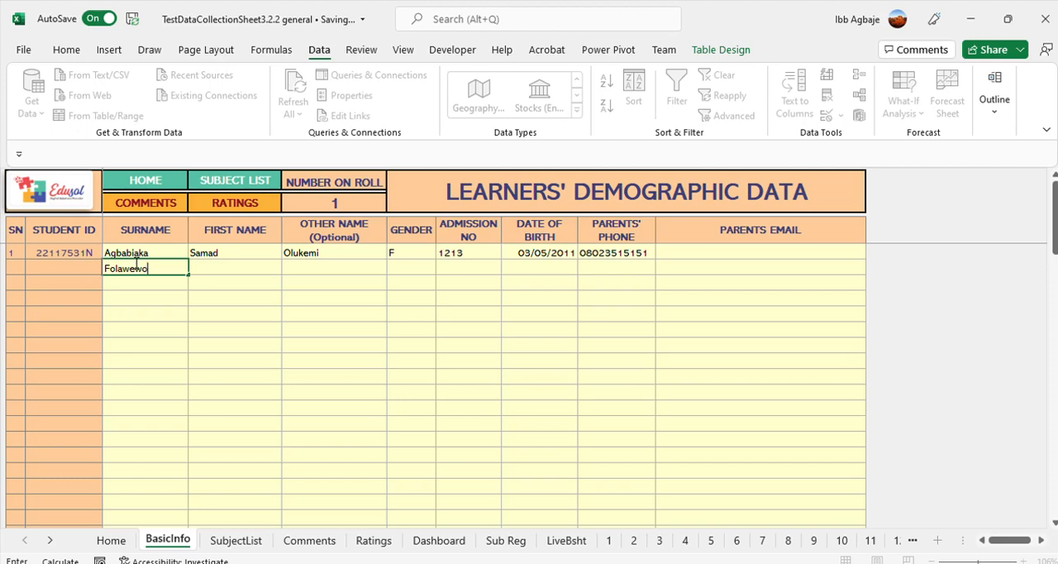
pyautogui.press('Tab')
pyautogui.press('Tab')
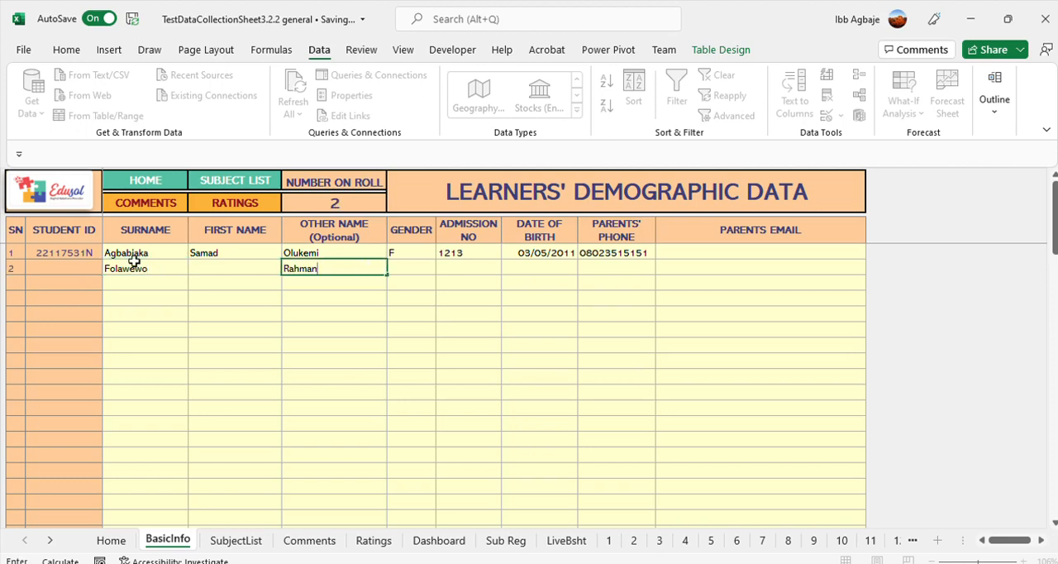
pyautogui.click(206, 265)
pyautogui.write('Idris')
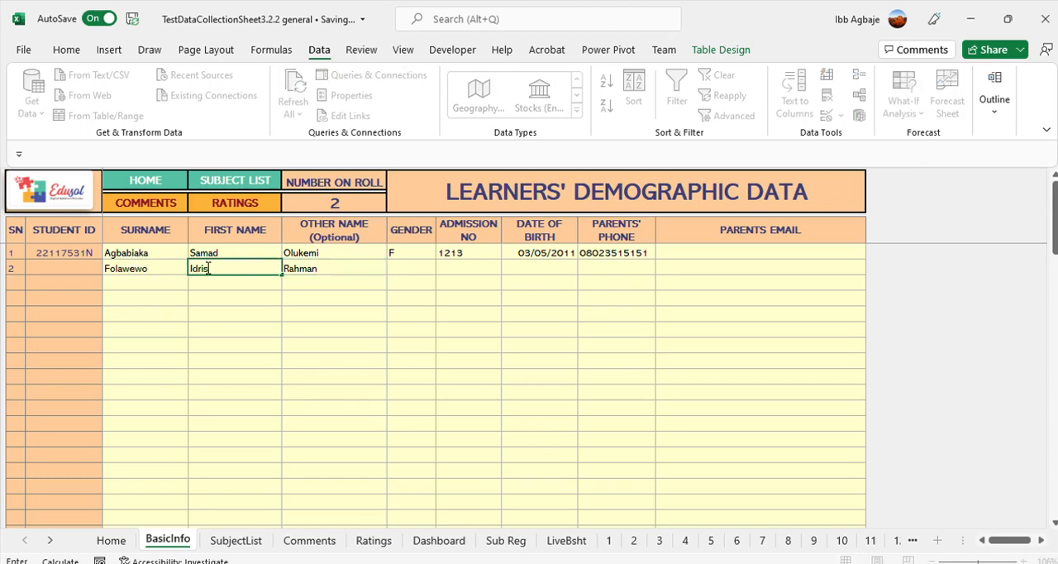
# Set the second learner's gender to M and fill in their admission number
pyautogui.press('Tab')
pyautogui.press('Tab')
pyautogui.write('m')
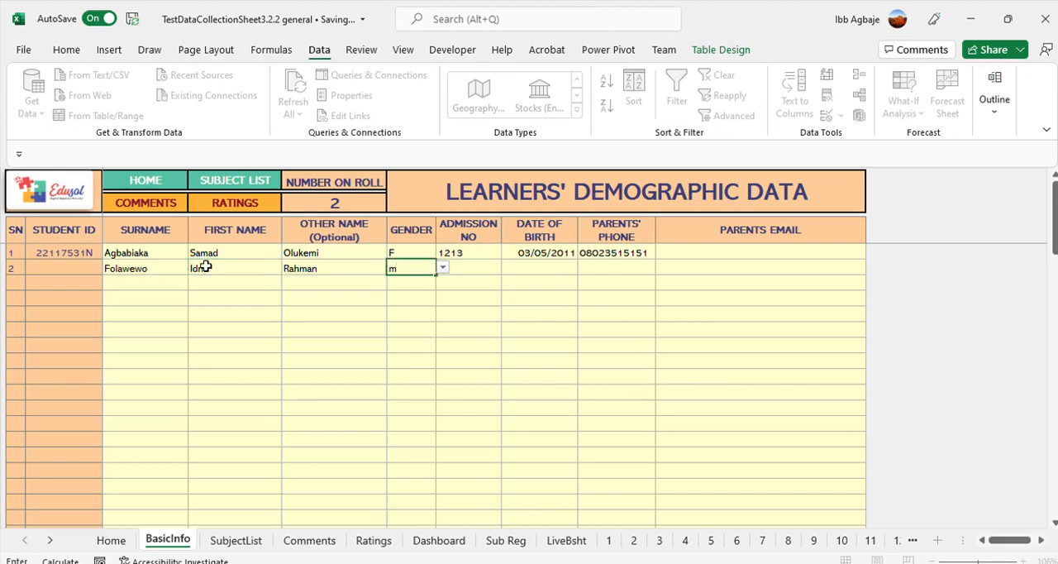
pyautogui.click(487, 267)
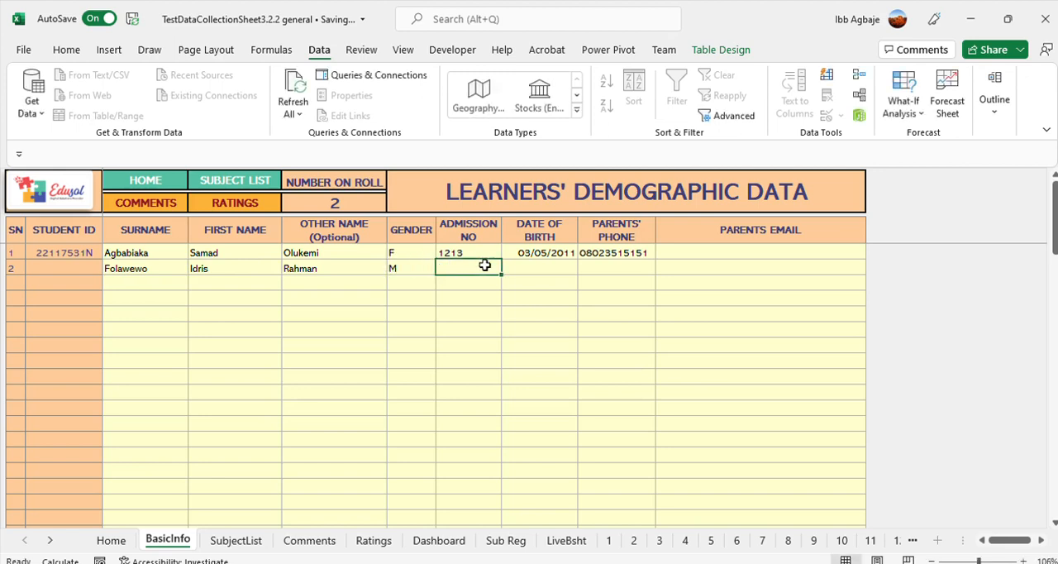
pyautogui.write('1210')
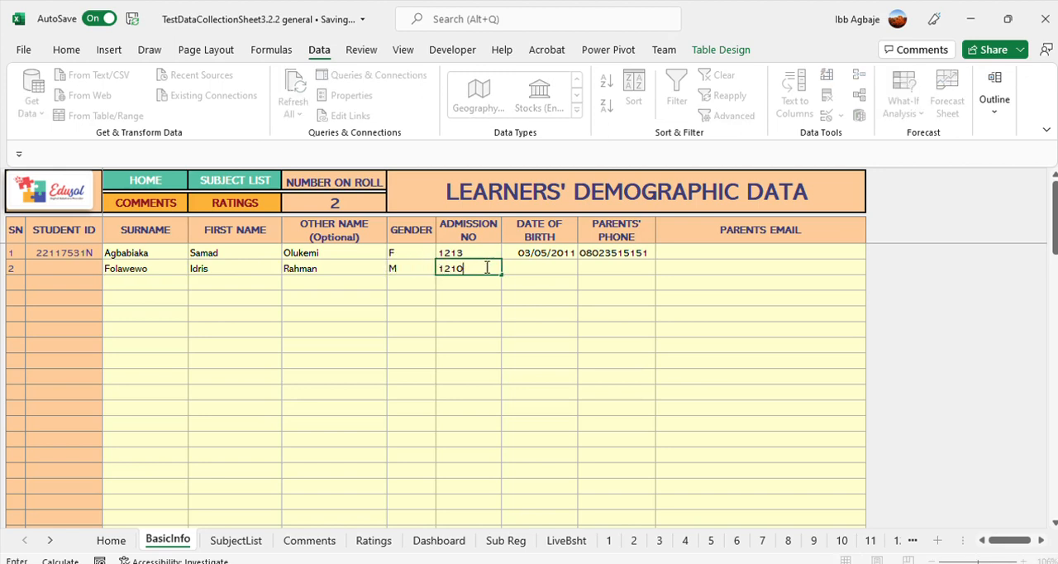
pyautogui.press('Tab')
# Enter the second learner's date of birth in the second row
pyautogui.write('04/')
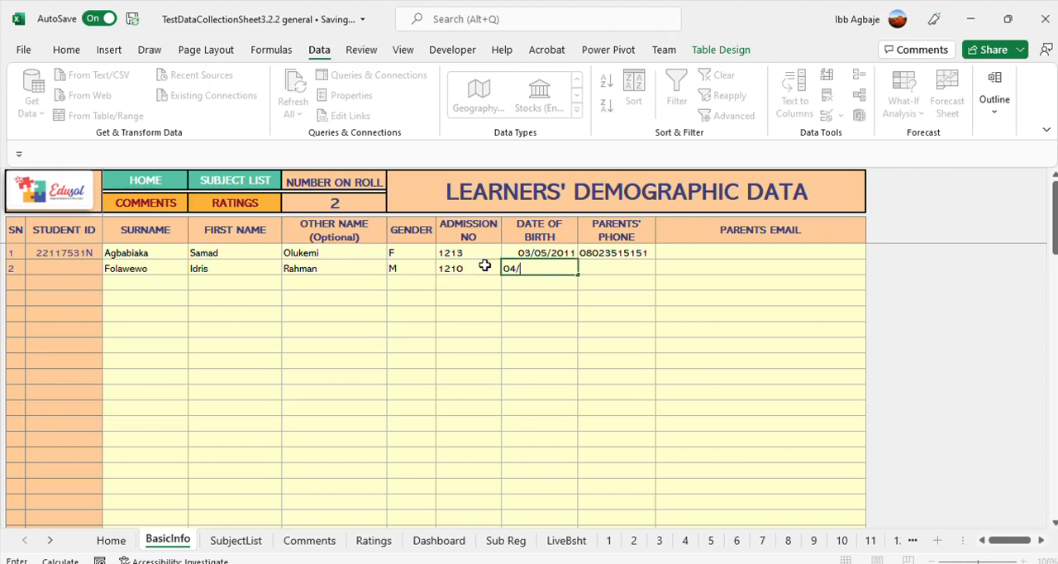
pyautogui.write('06/2012')
pyautogui.press('Tab')
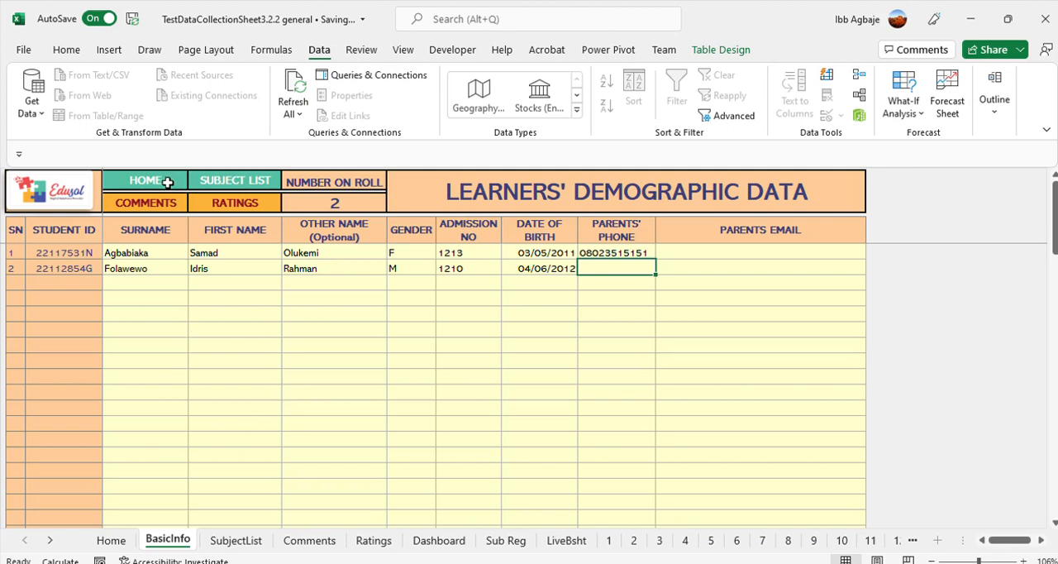
# Go back to the home page and open the Mathematics sheet for score input
pyautogui.click(143, 180)
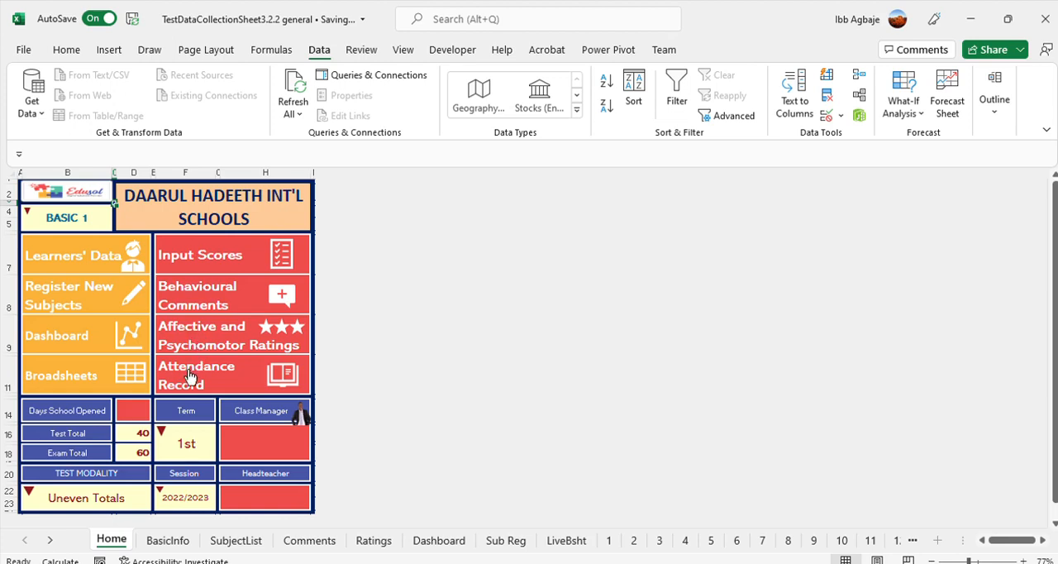
pyautogui.click(204, 256)
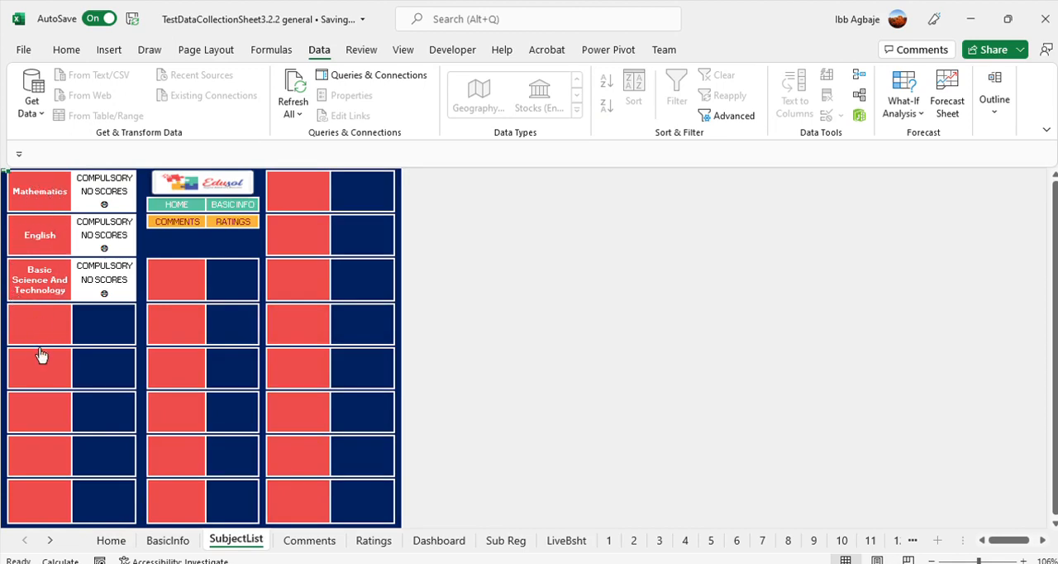
pyautogui.click(27, 197)
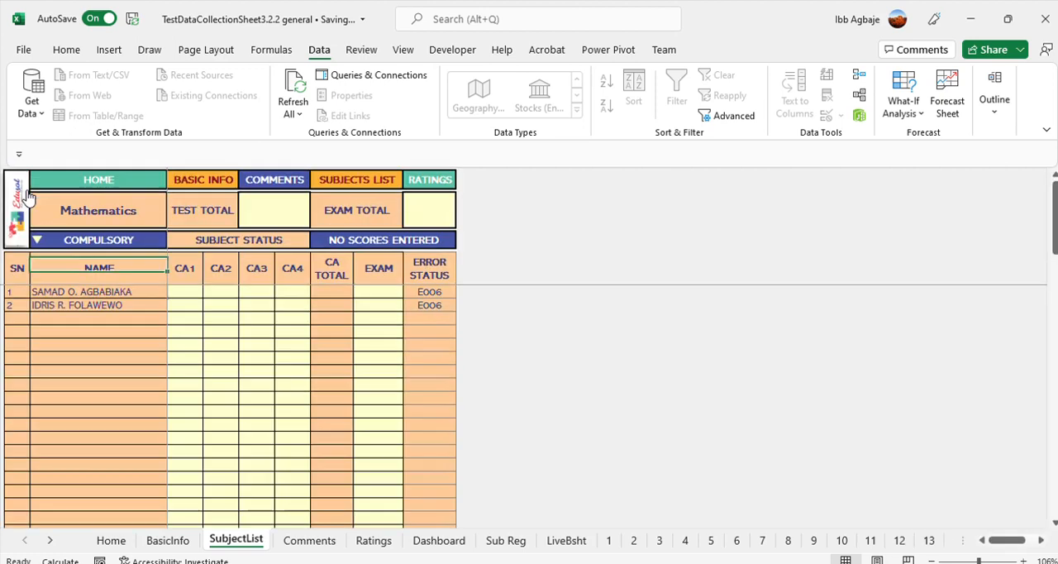
# Enter the first learner's Mathematics scores: CA1 8, CA2 7 and Exam 40
pyautogui.click(185, 291)
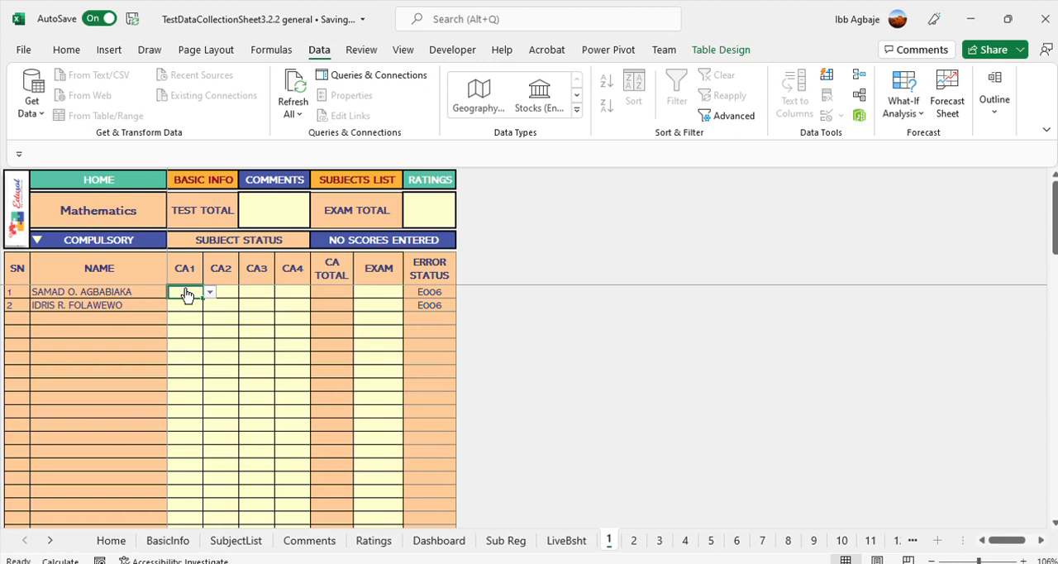
pyautogui.write('8')
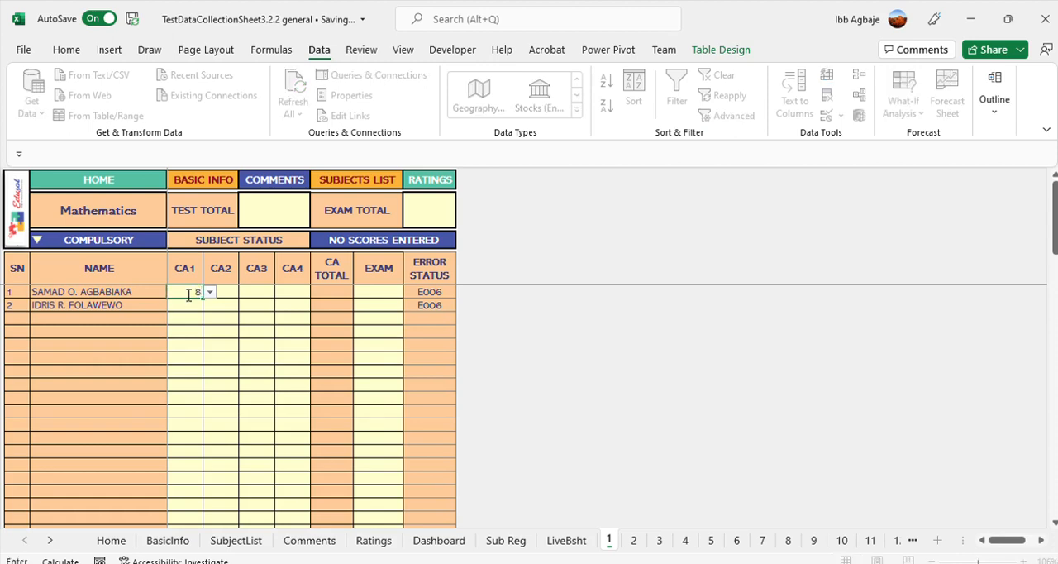
pyautogui.press('Tab')
pyautogui.write('7')
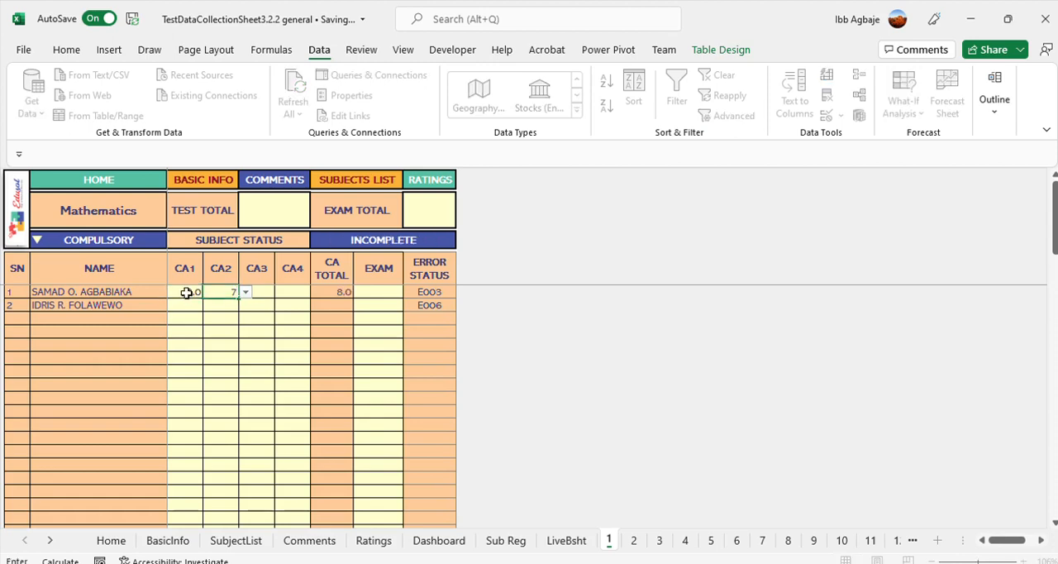
pyautogui.click(377, 292)
pyautogui.write('40')
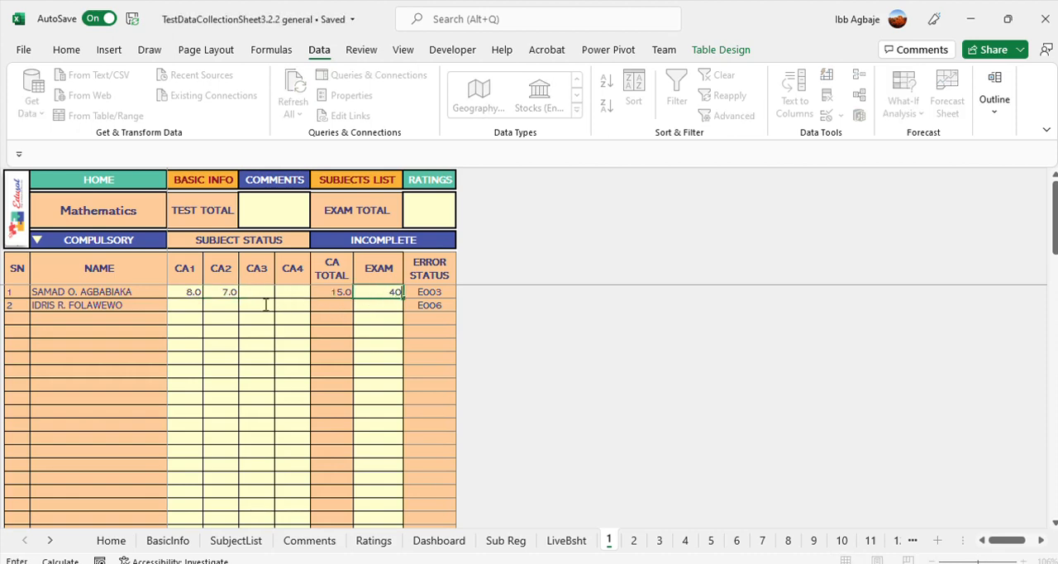
# Enter the second learner's Mathematics scores: CA1 6, CA2 5 and Exam 60
pyautogui.click(189, 306)
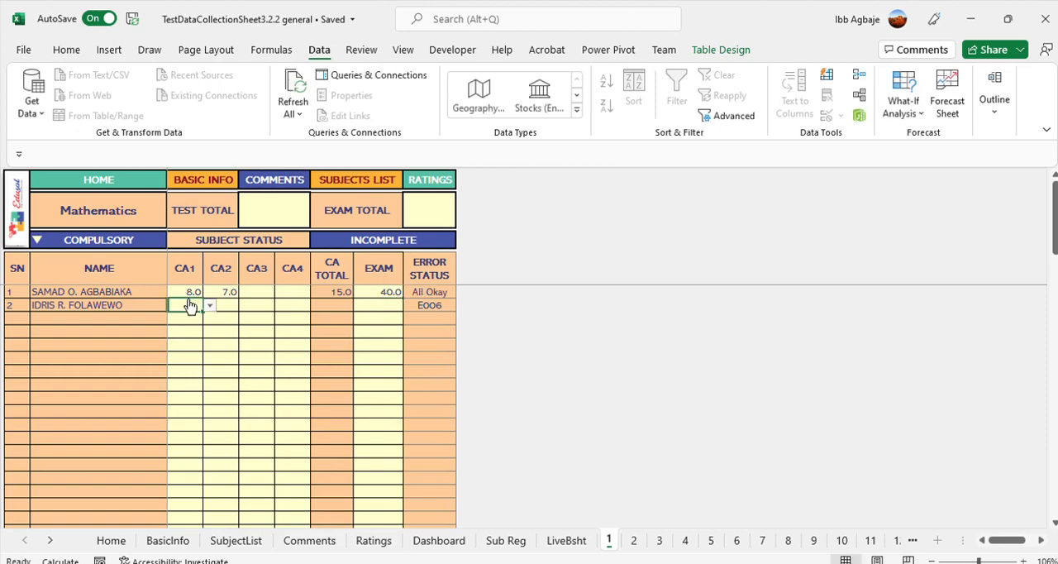
pyautogui.write('6')
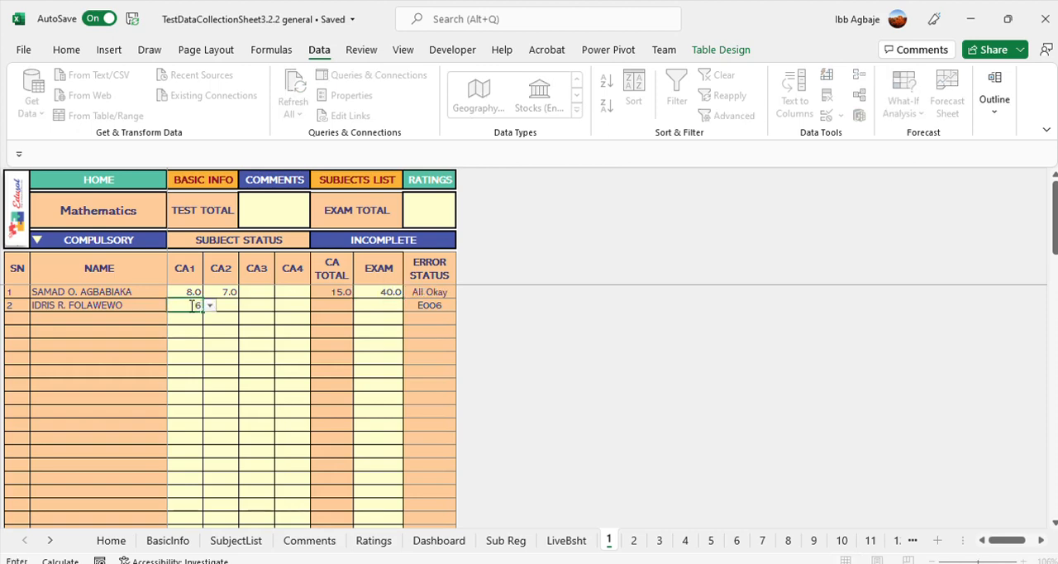
pyautogui.press('Tab')
pyautogui.write('5')
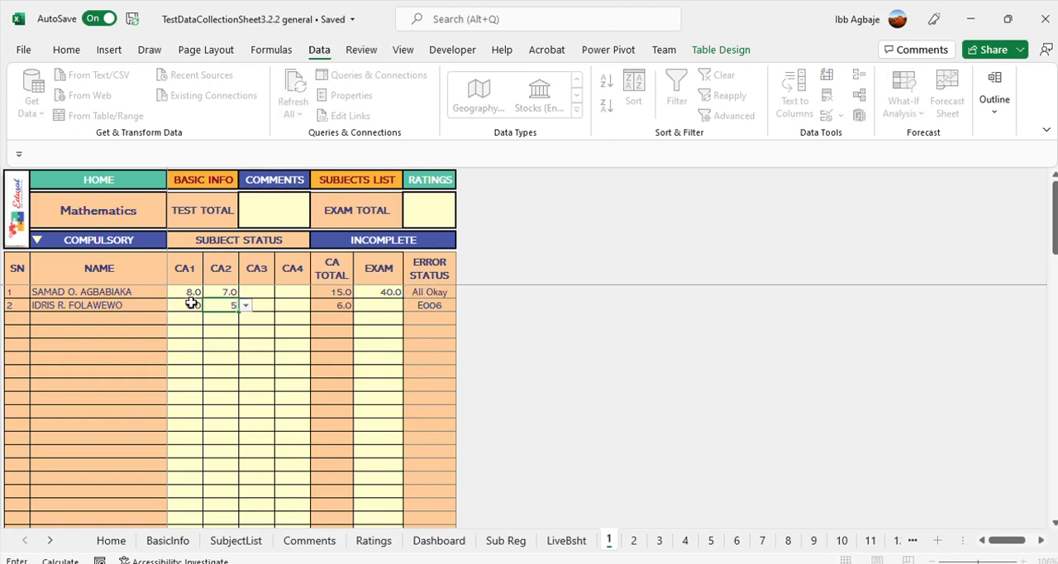
pyautogui.click(372, 306)
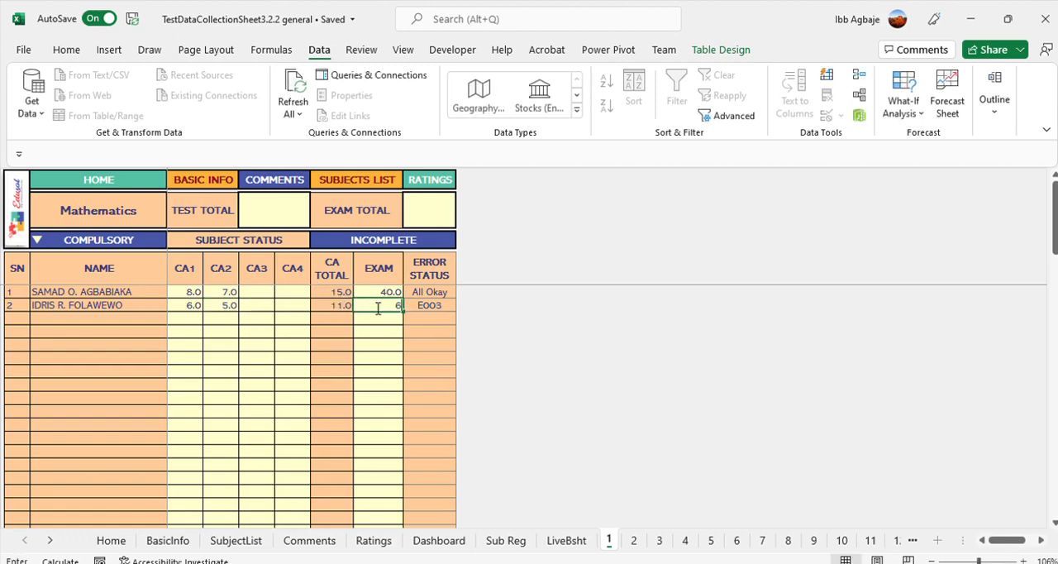
pyautogui.write('60')
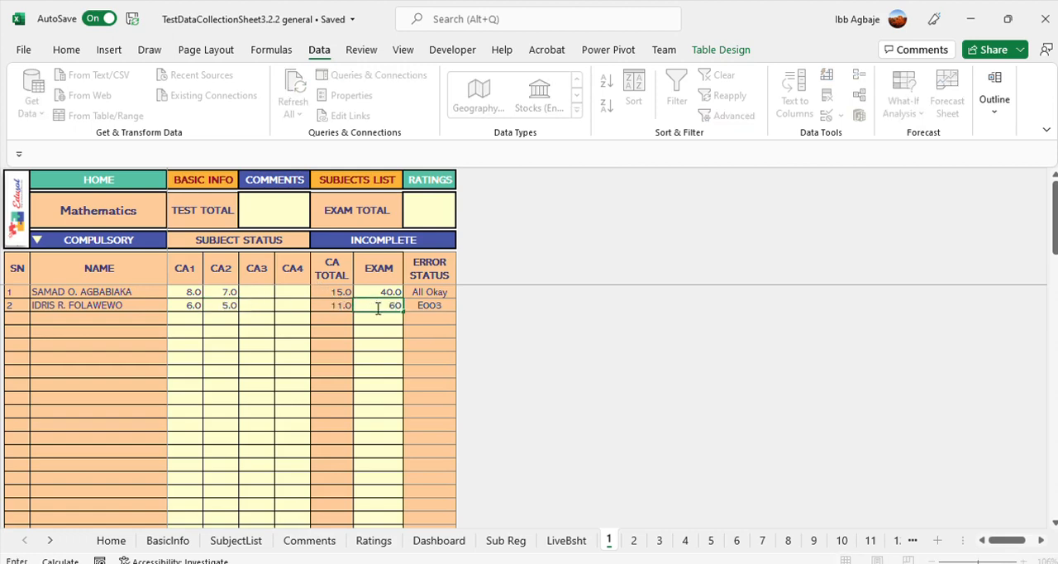
pyautogui.press('Return')
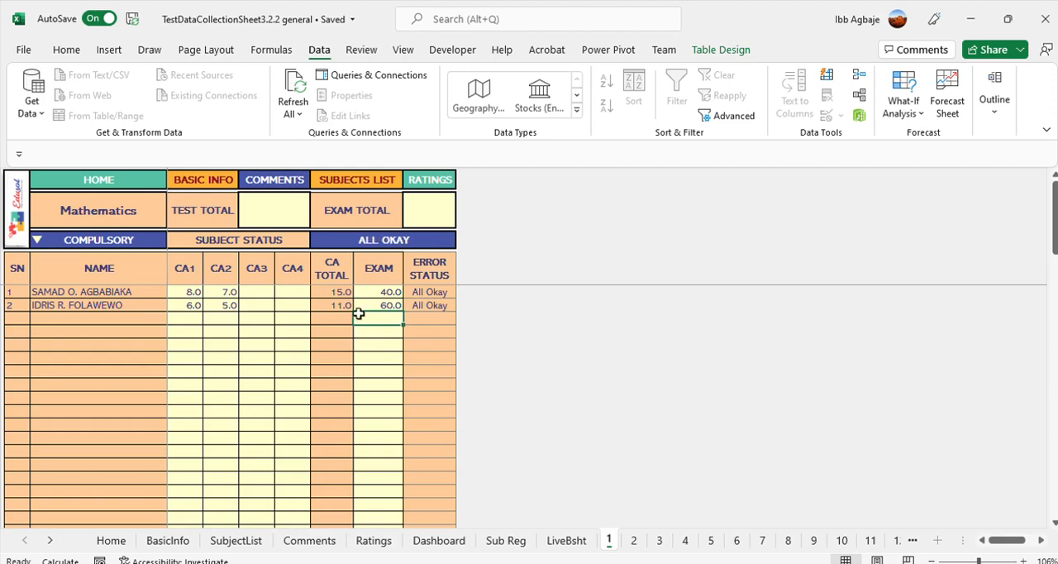
# Clear the second learner's Mathematics exam score and re-enter it as 60
pyautogui.click(372, 303)
pyautogui.press('Delete')
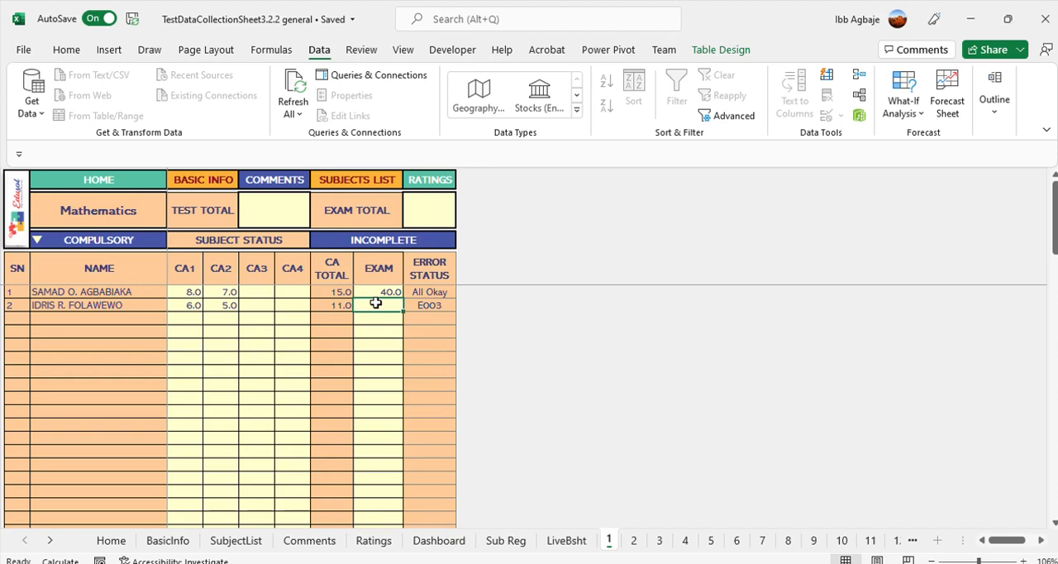
pyautogui.write('60')
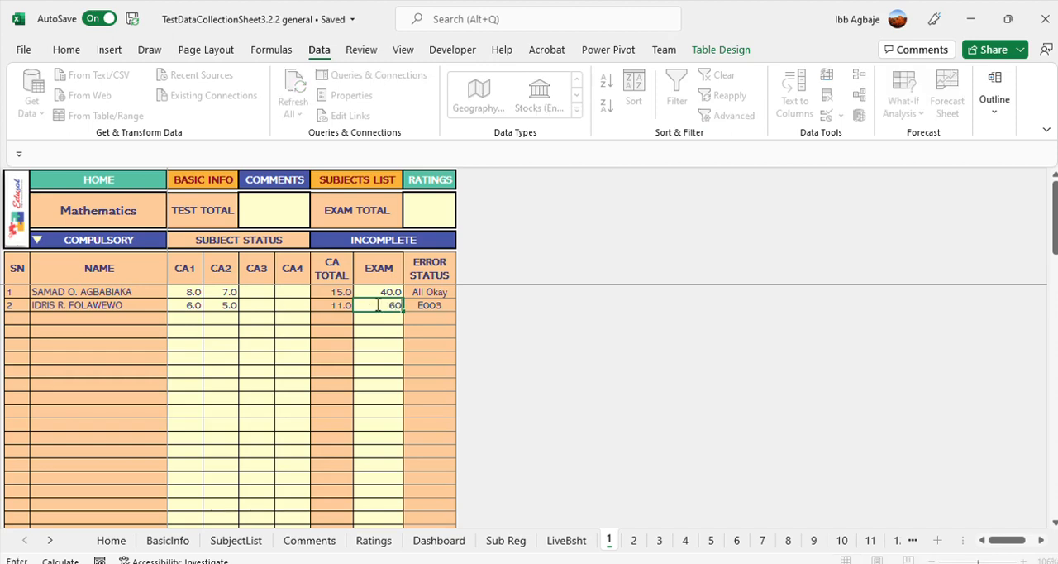
pyautogui.press('Return')
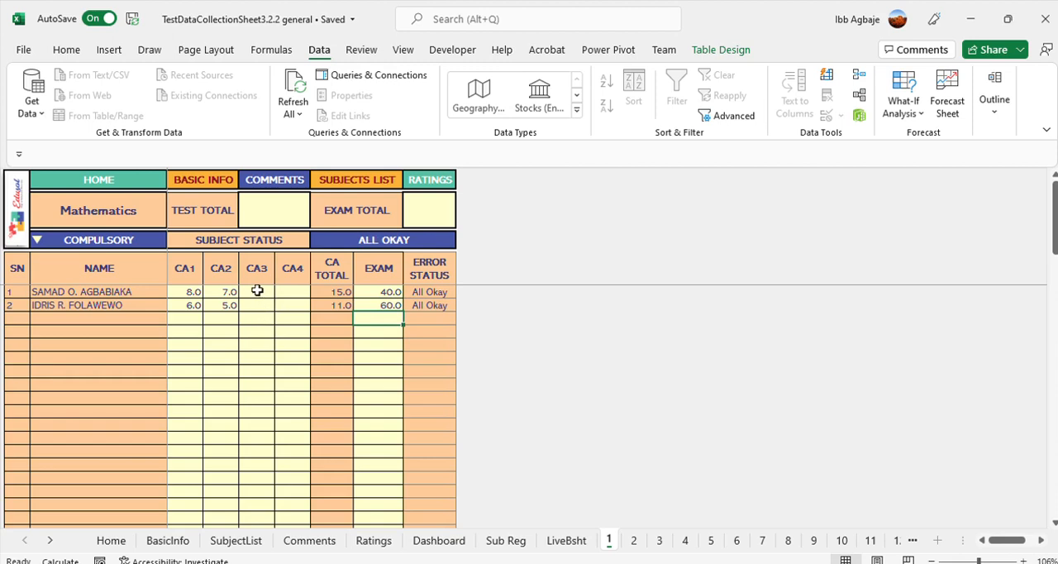
# Enter the Mathematics CA3 scores: 9 for the first learner and 5 for the second
pyautogui.click(257, 291)
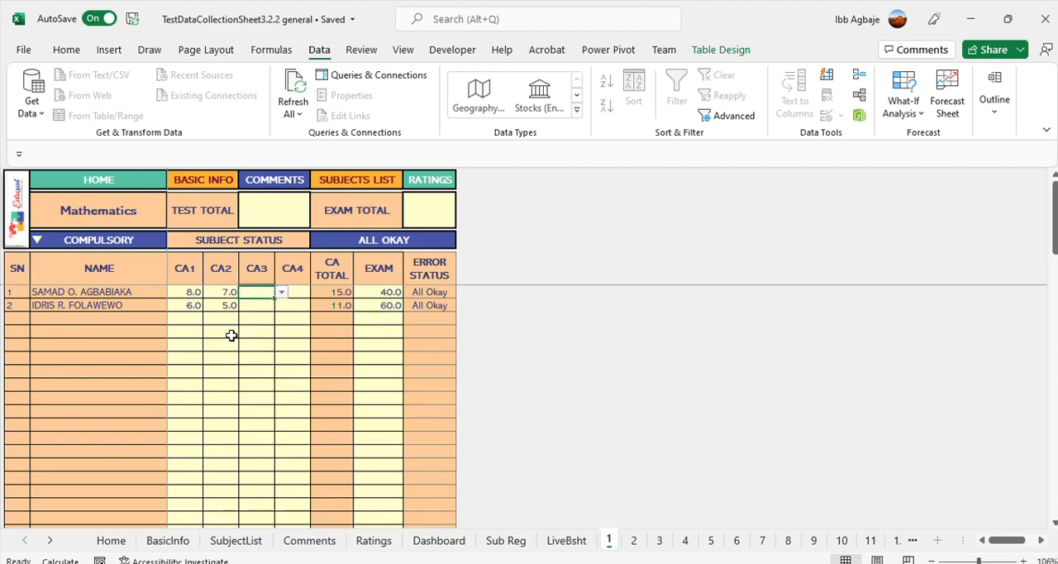
pyautogui.write('9')
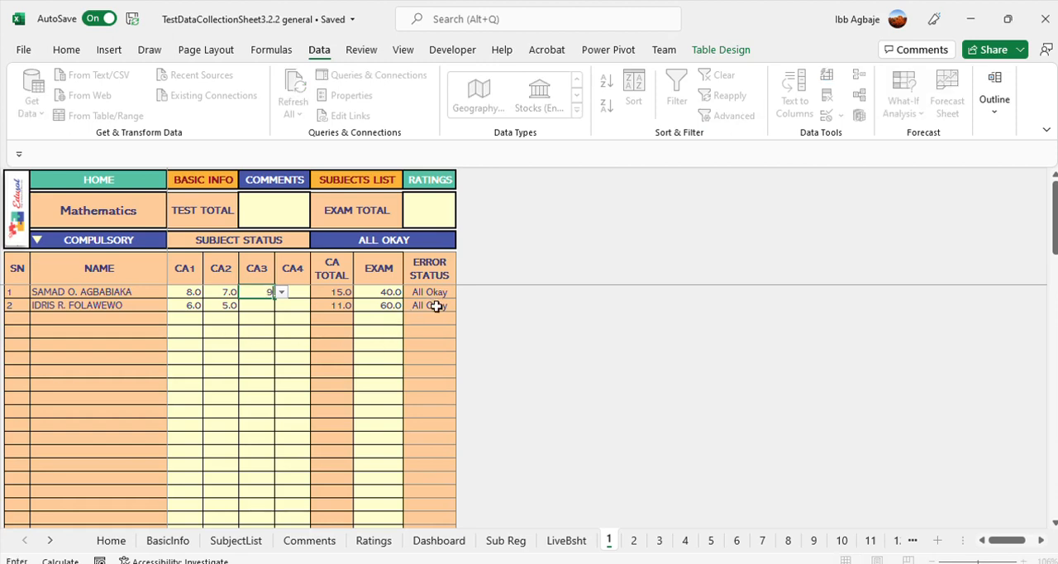
pyautogui.press('Return')
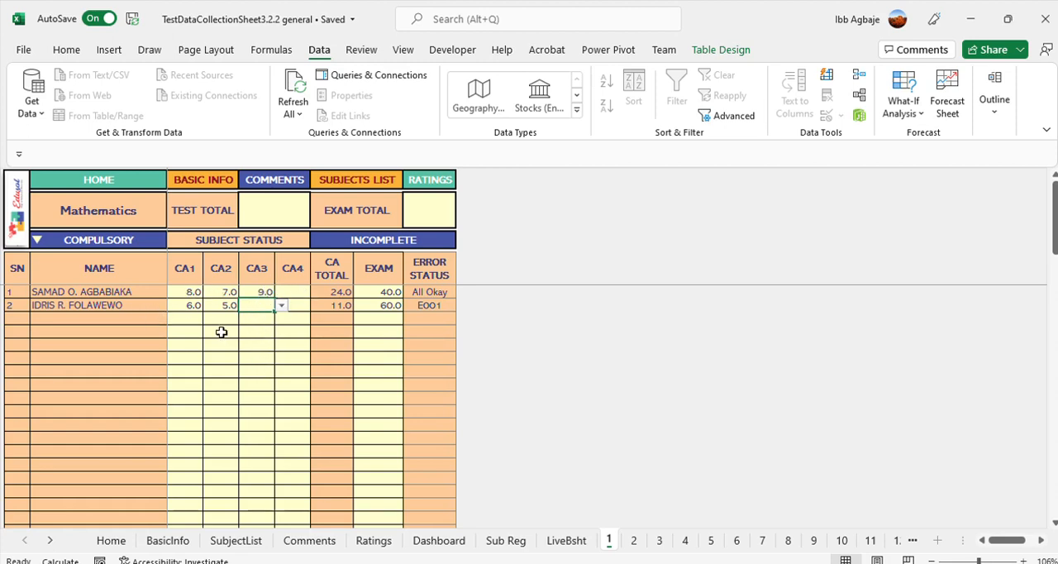
pyautogui.write('5')
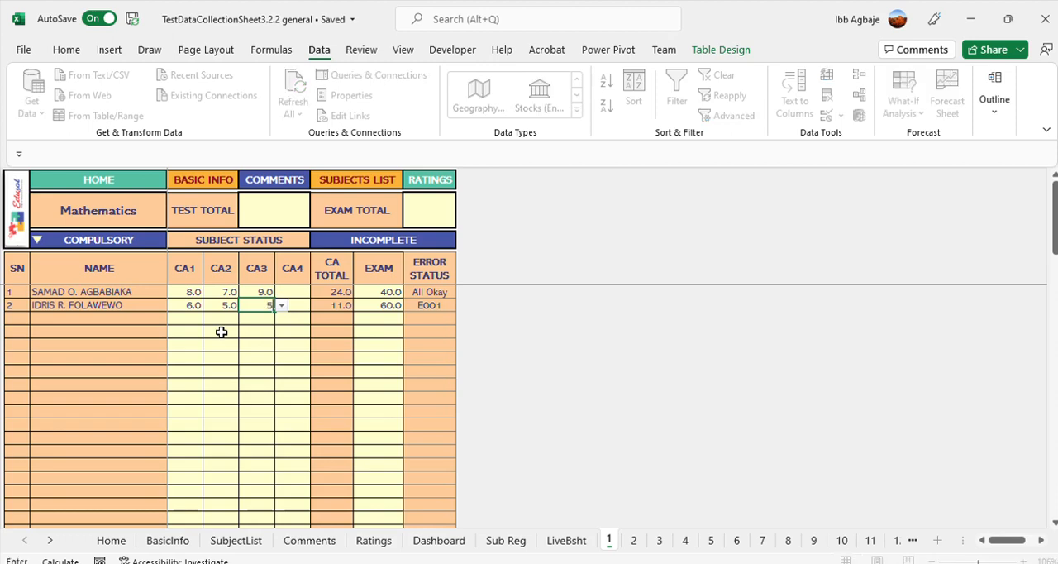
pyautogui.press('Return')
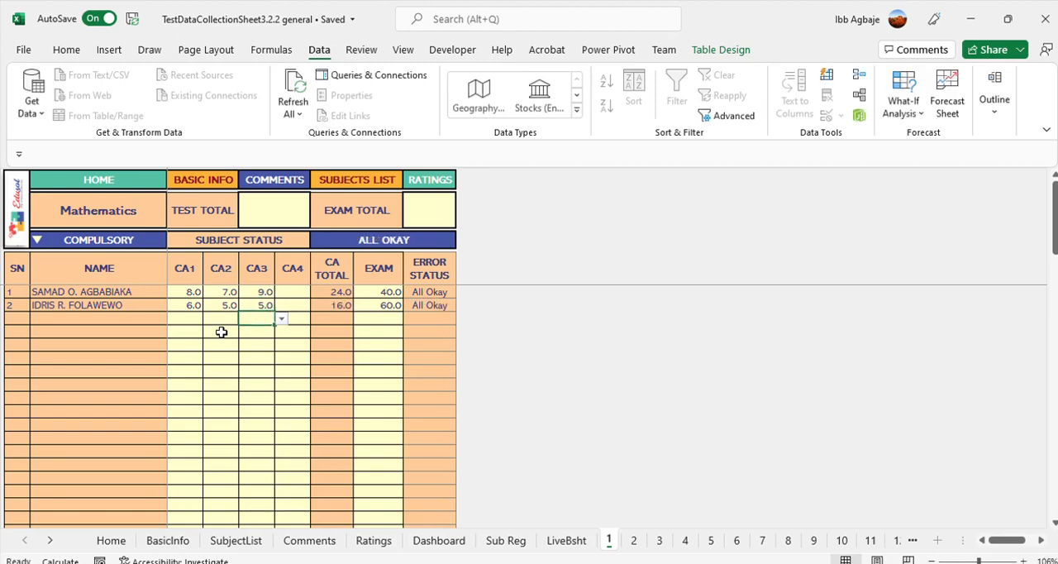
# Enter the Mathematics CA4 scores: 6 for the first learner and 10 for the second
pyautogui.click(290, 293)
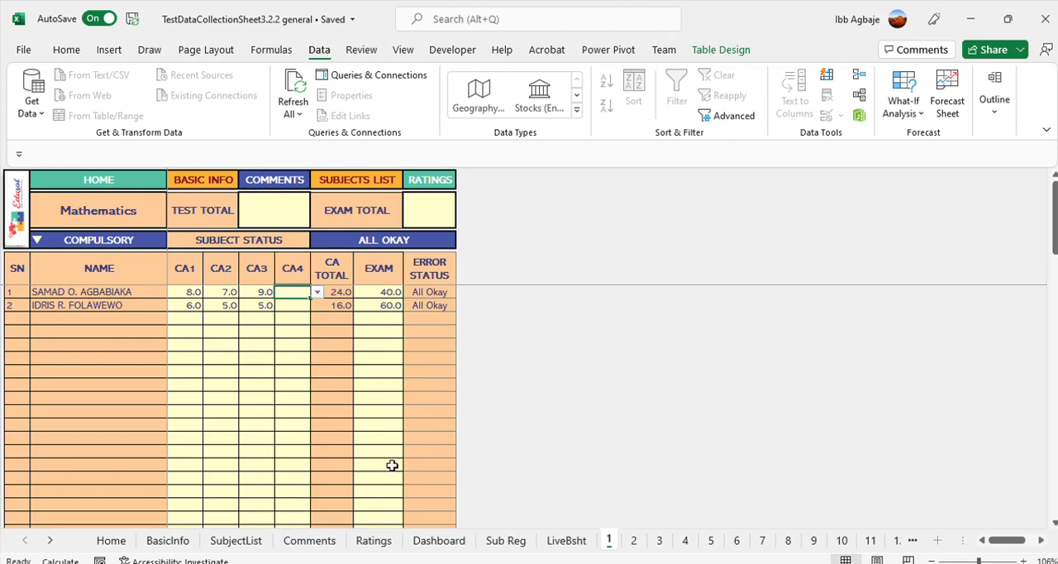
pyautogui.write('6')
pyautogui.press('Return')
pyautogui.write('10')
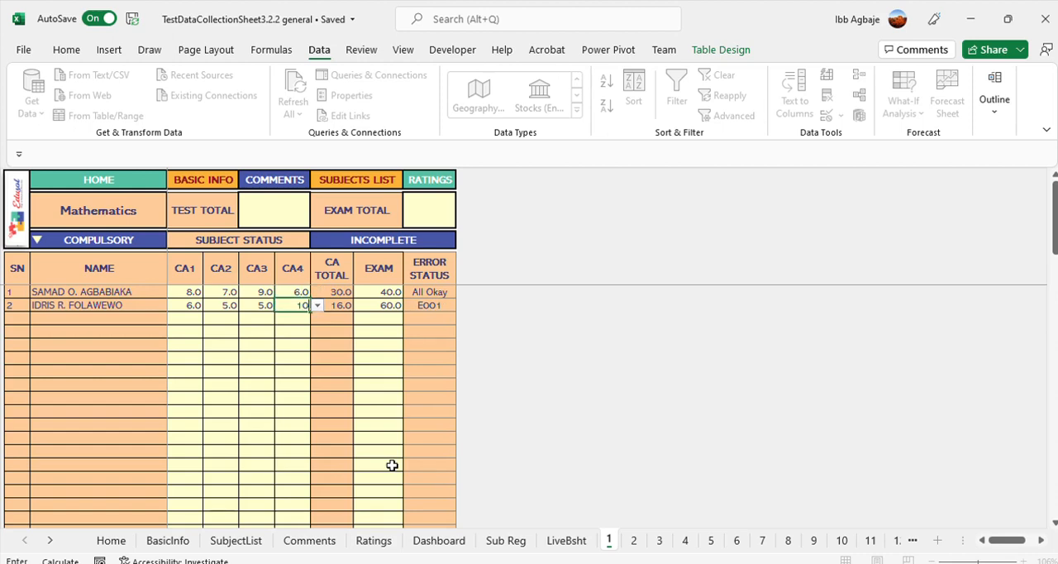
pyautogui.press('Return')
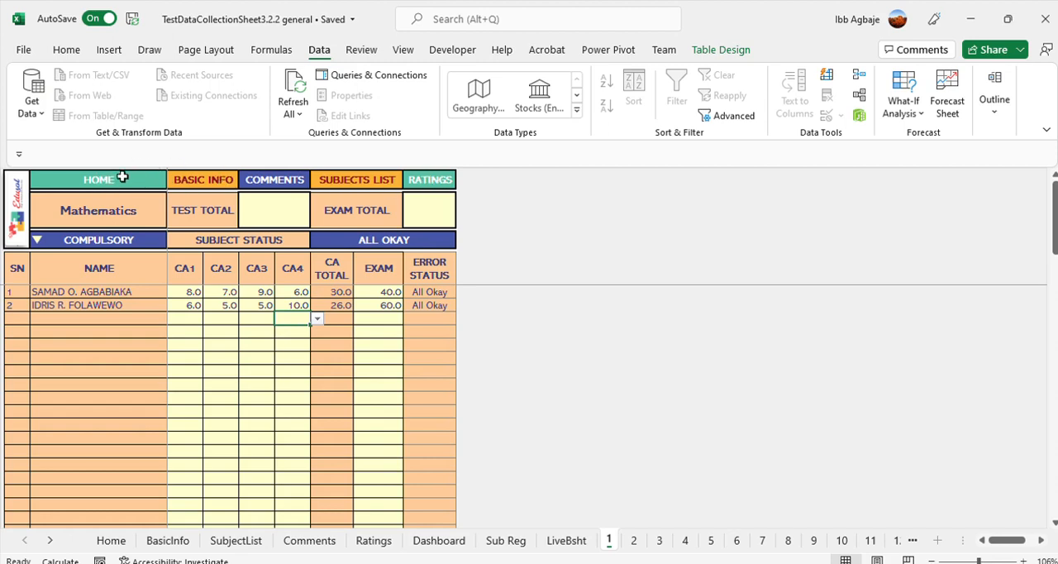
# Open the English score sheet from the subjects list and enter the first learner's scores: CA1 5, CA2 6, CA3 5, CA4 6, Exam 40
pyautogui.click(361, 180)
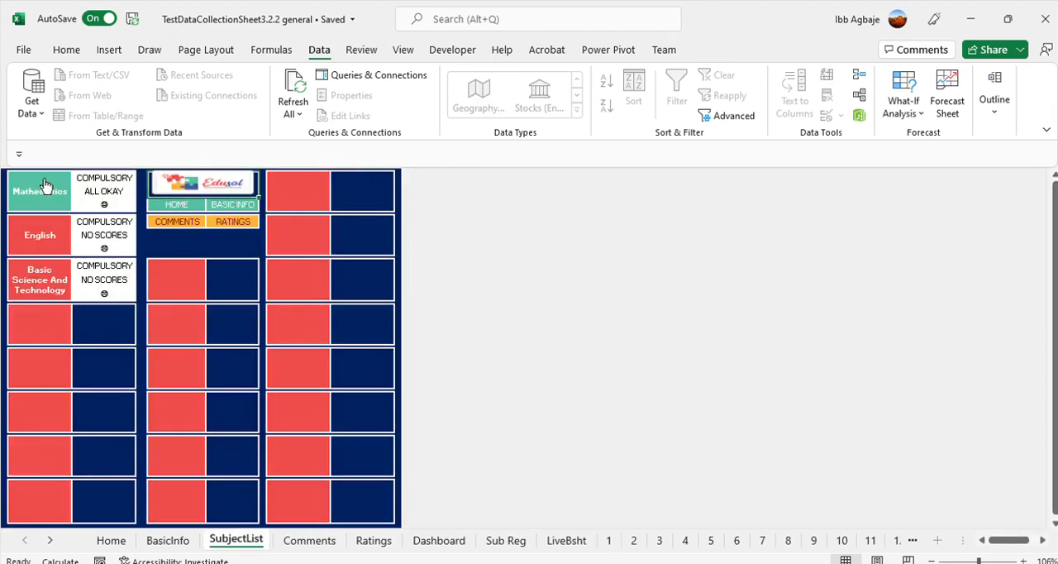
pyautogui.click(37, 231)
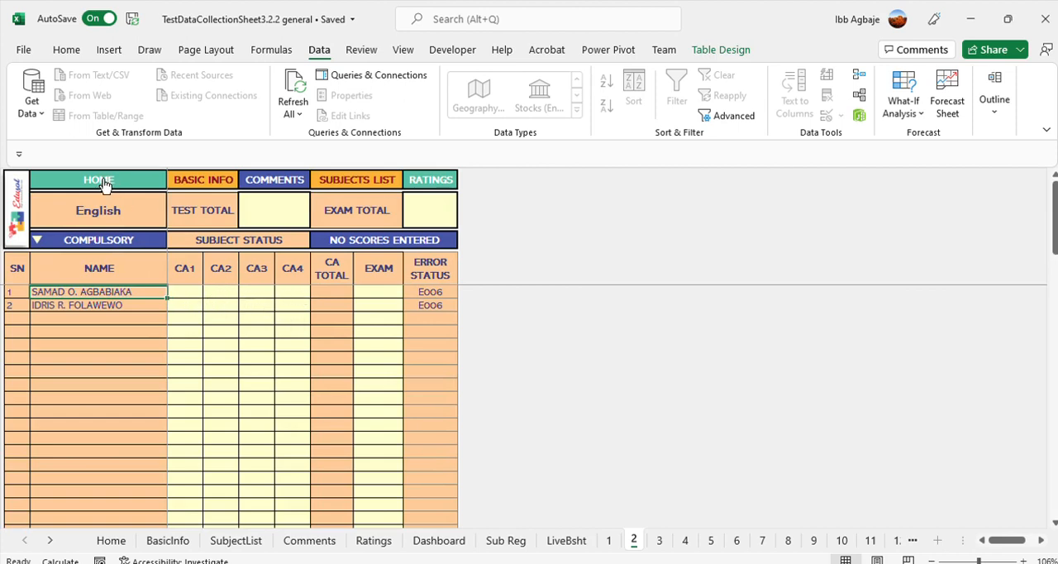
pyautogui.click(178, 293)
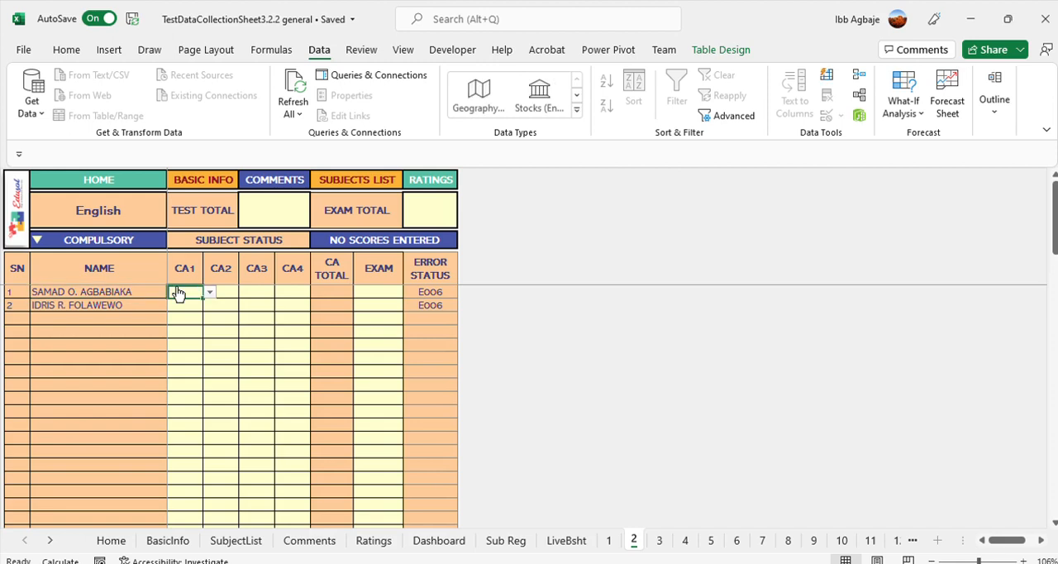
pyautogui.write('5')
pyautogui.press('Tab')
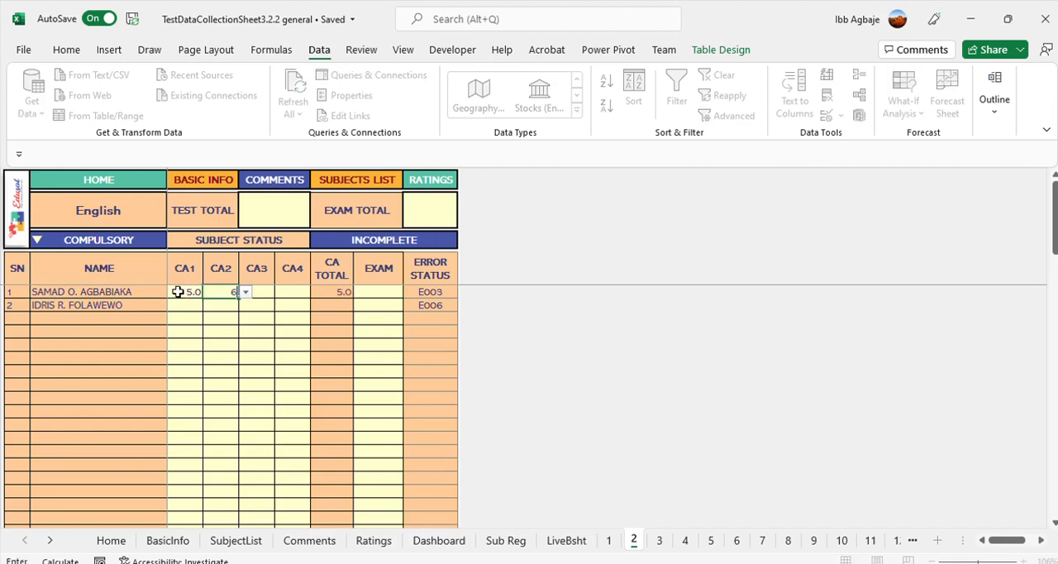
pyautogui.write('6')
pyautogui.press('Tab')
pyautogui.write('5')
pyautogui.press('Tab')
pyautogui.write('6')
pyautogui.press('Return')
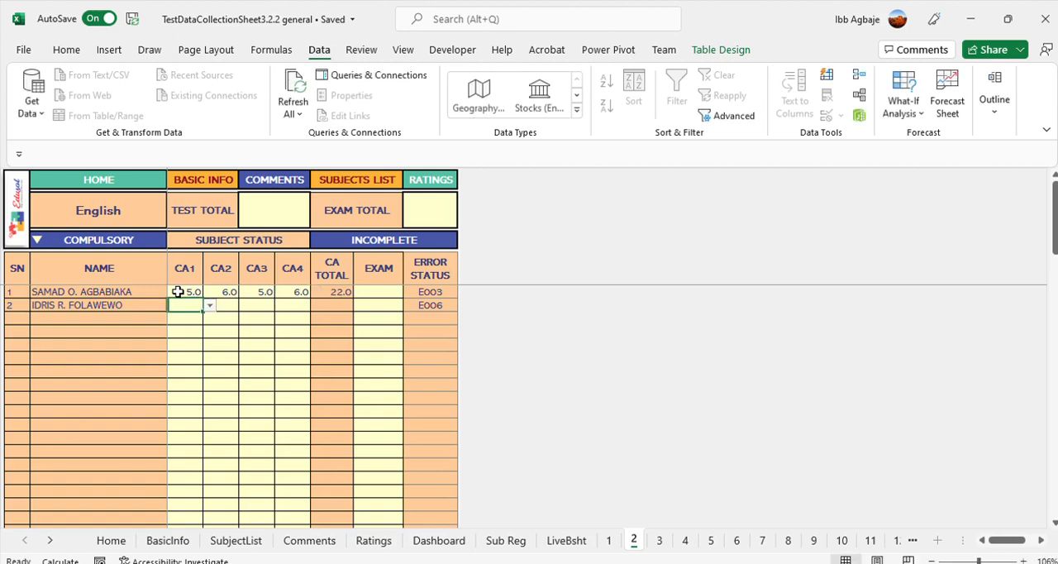
pyautogui.click(379, 289)
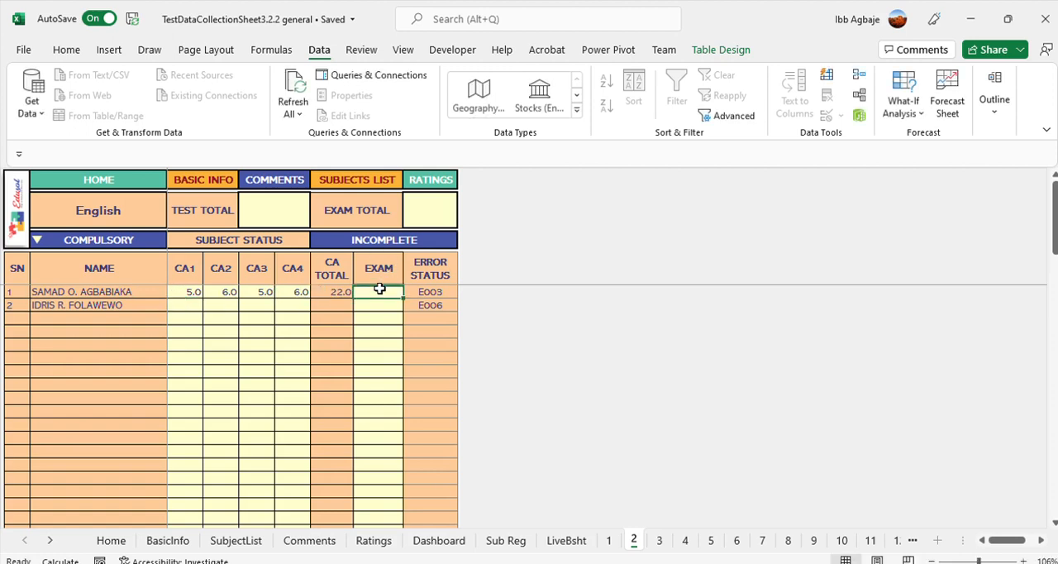
pyautogui.write('40')
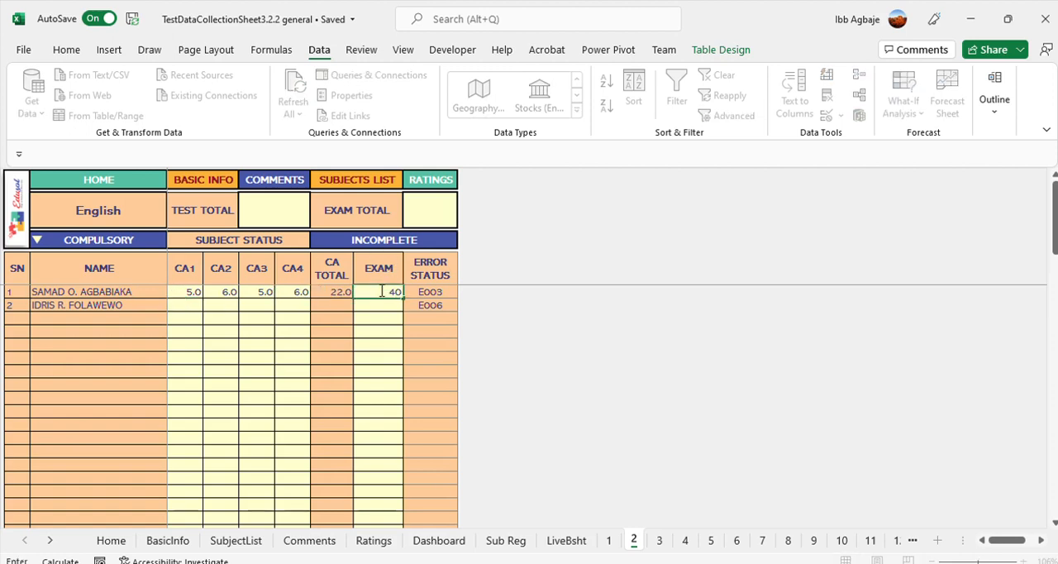
# Enter the second learner's English scores: CA1 10, CA2 10, CA3 10, CA4 15 and Exam 28
pyautogui.click(188, 304)
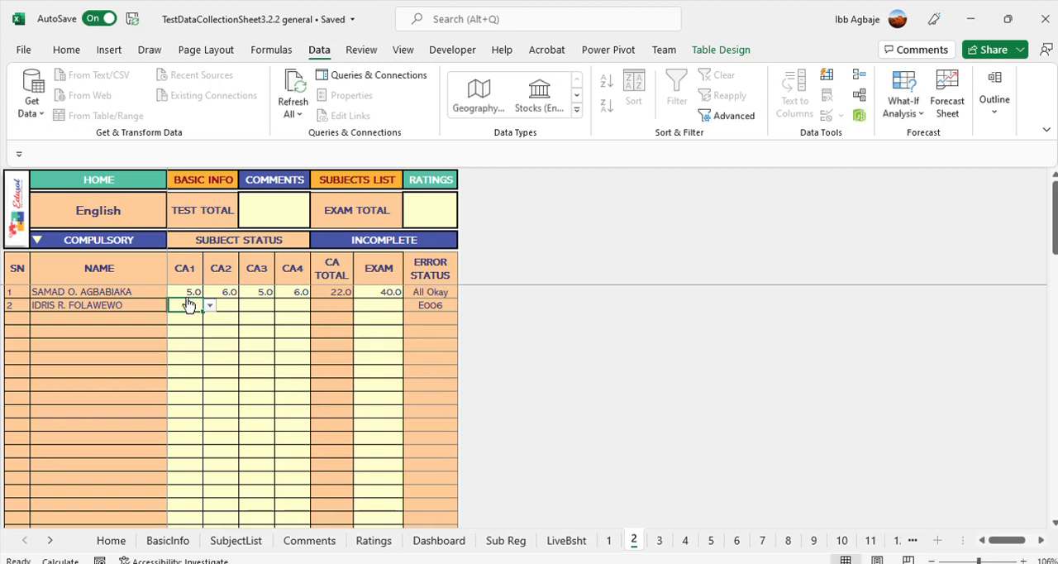
pyautogui.write('10')
pyautogui.press('Tab')
pyautogui.write('10')
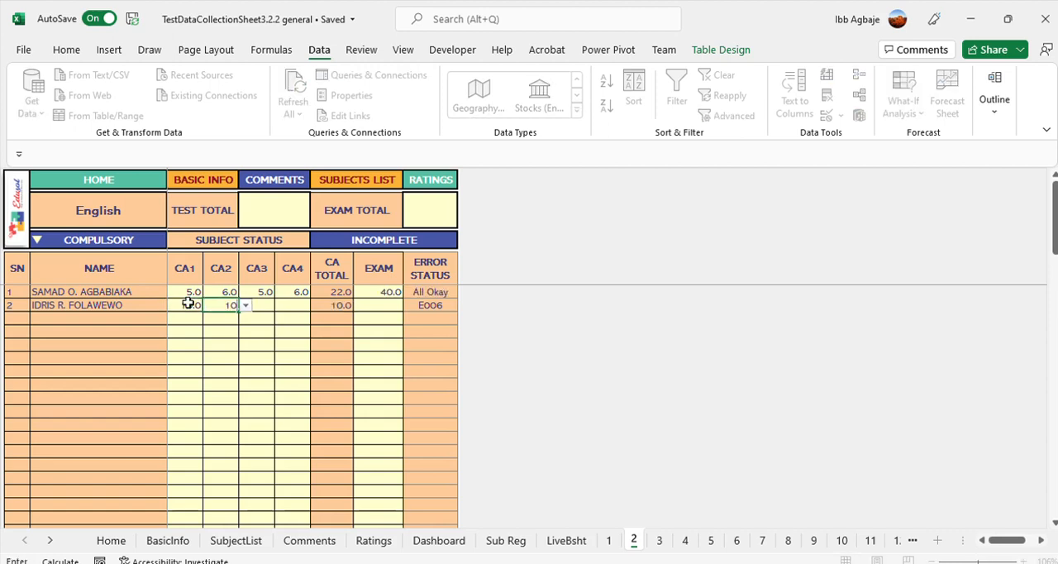
pyautogui.press('Tab')
pyautogui.write('10')
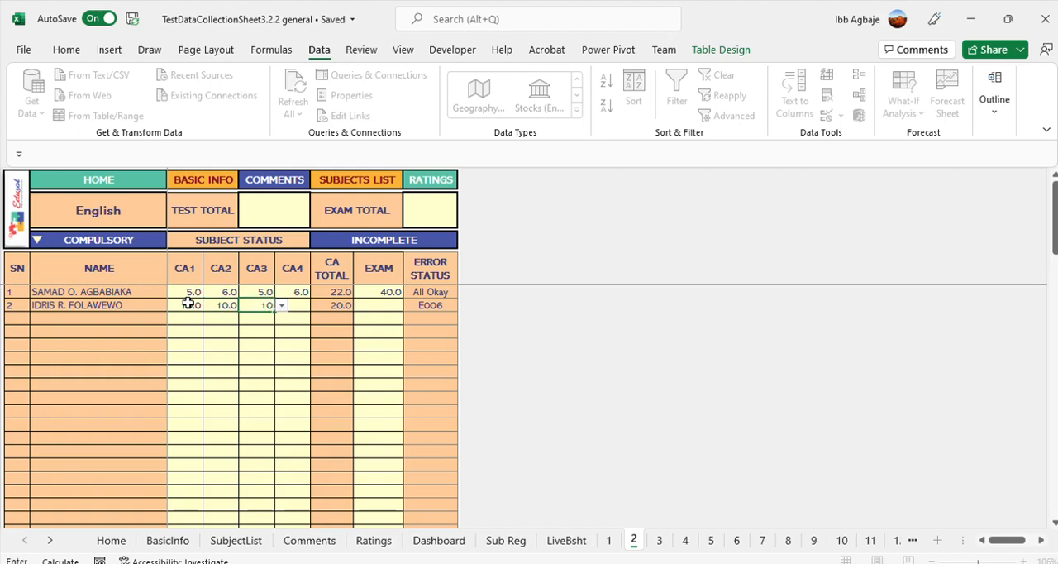
pyautogui.press('Tab')
pyautogui.write('15')
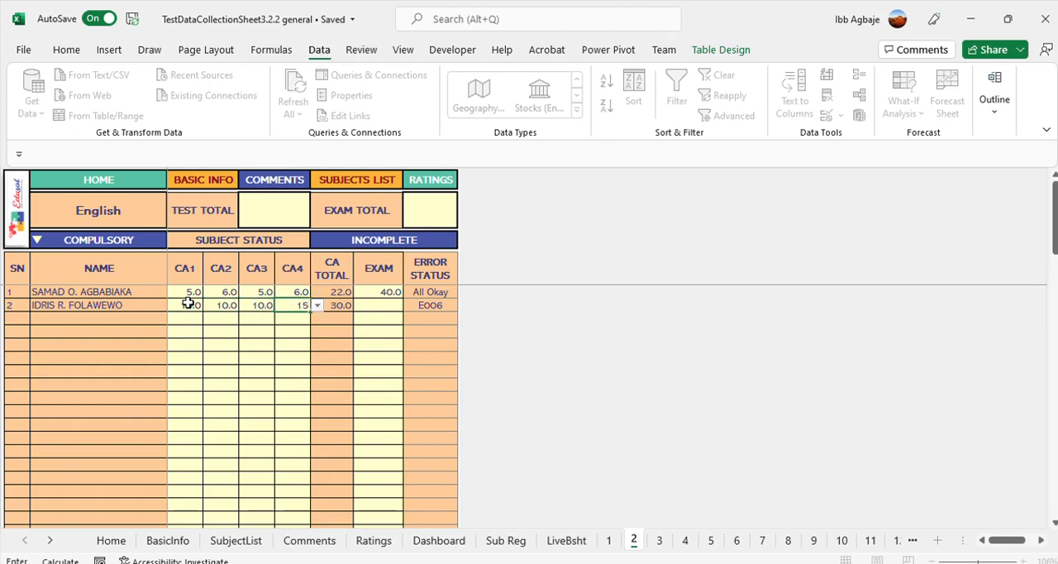
pyautogui.press('Return')
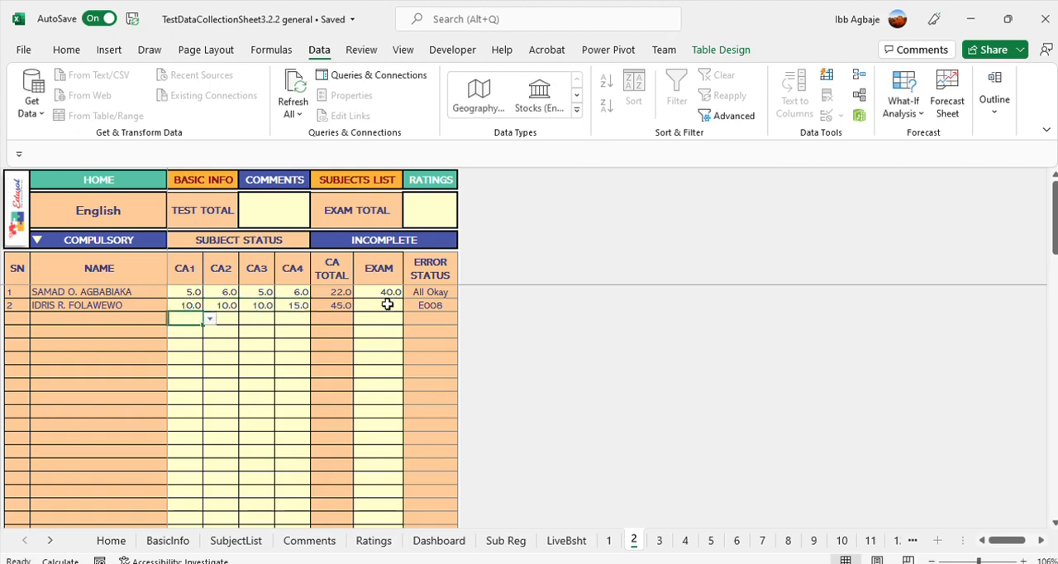
pyautogui.click(387, 304)
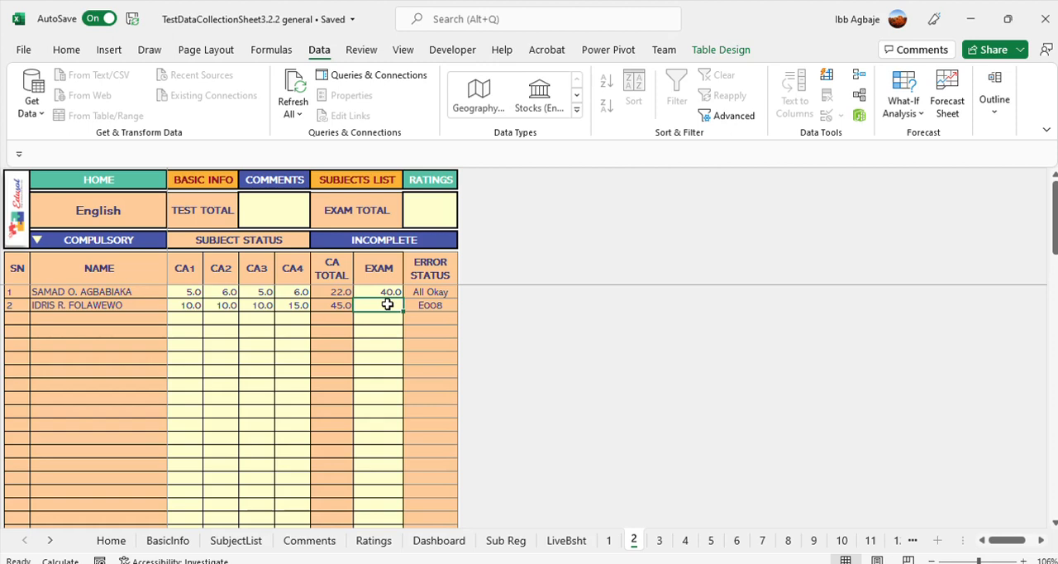
pyautogui.write('28')
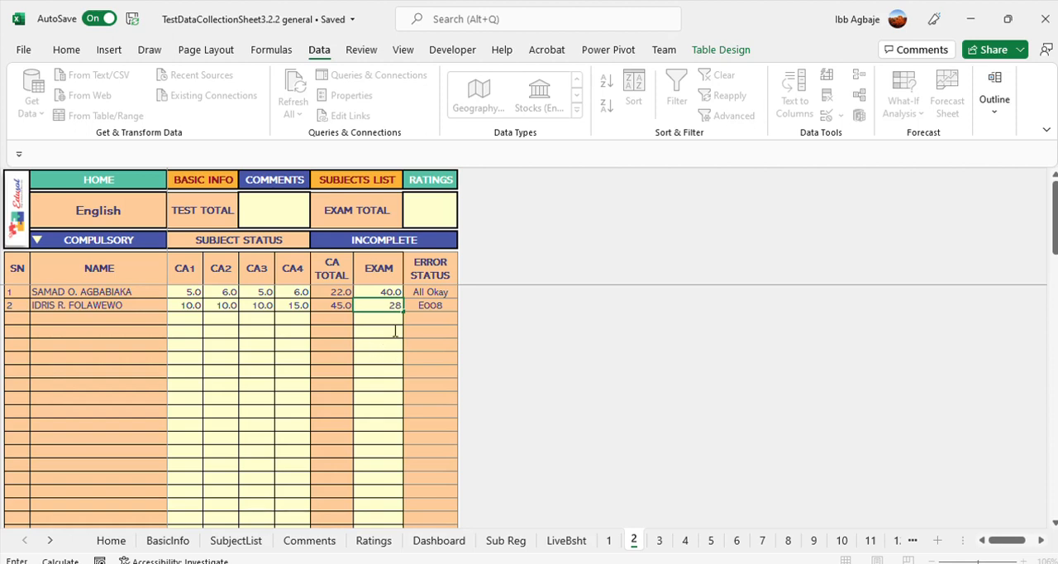
pyautogui.press('Return')
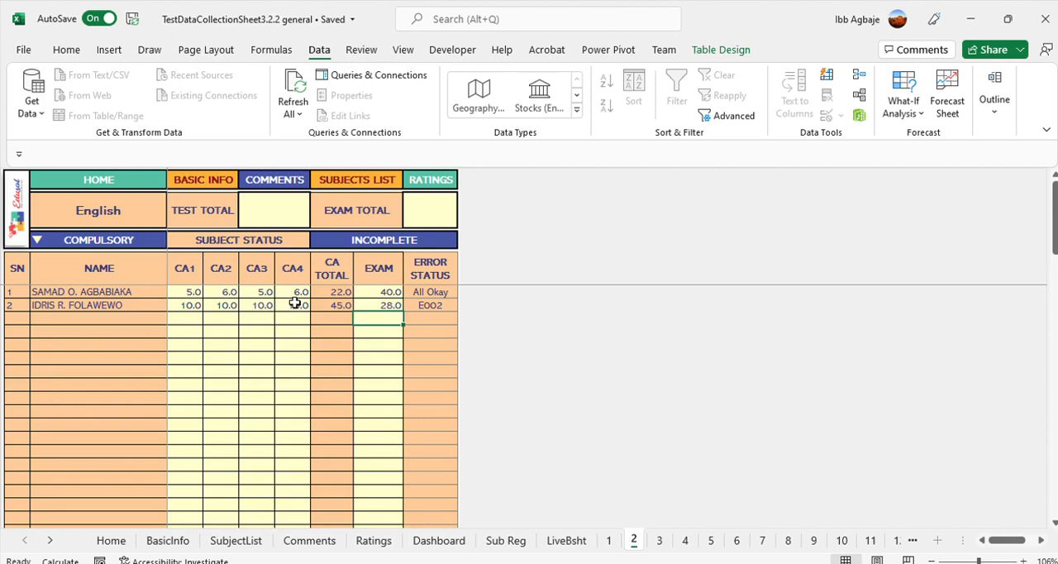
# Check the English status in the subjects list, reopen its score sheet and set the second learner's CA4 to 6
pyautogui.click(295, 305)
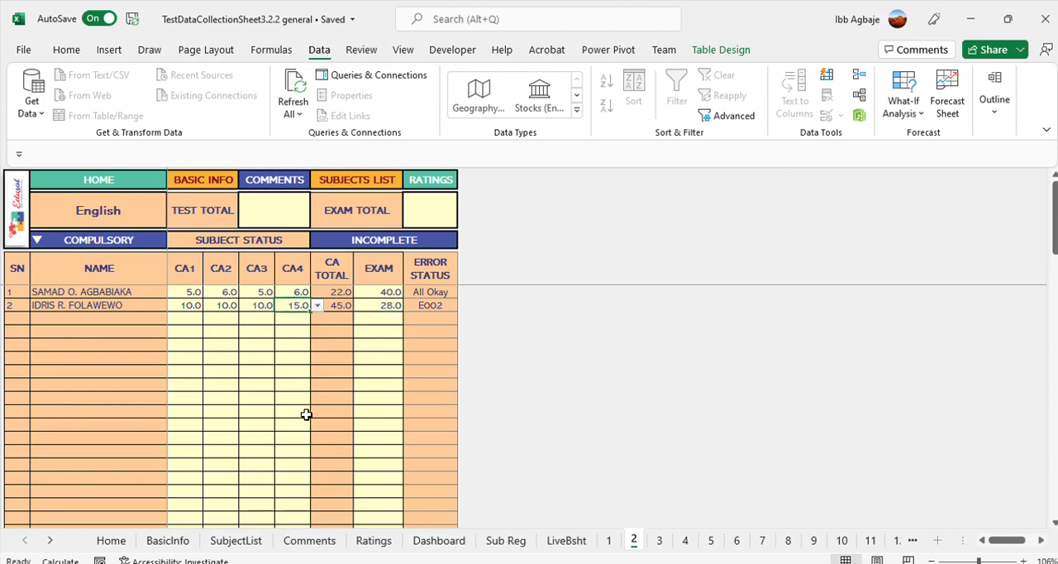
pyautogui.click(365, 177)
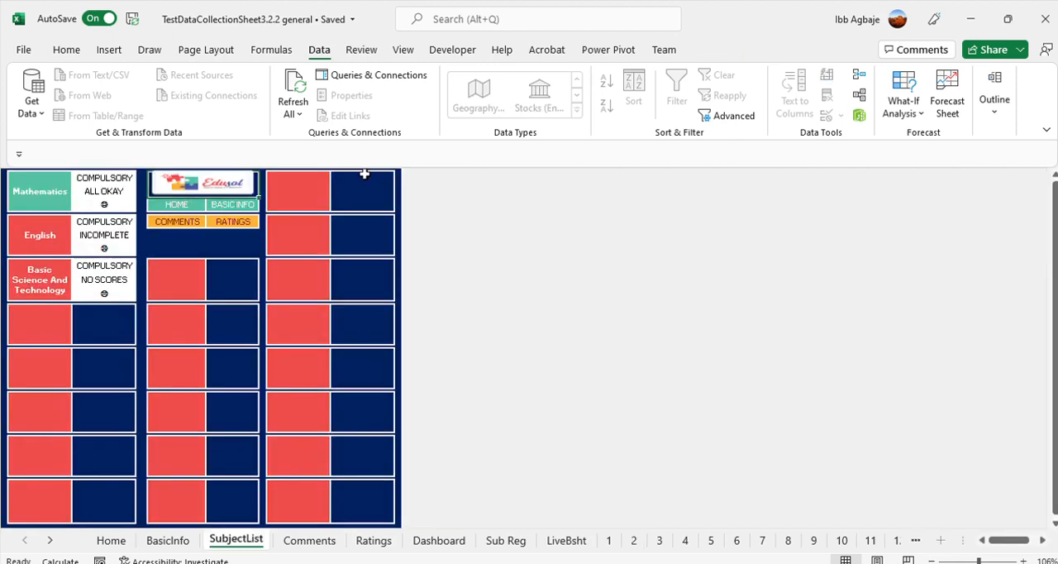
pyautogui.click(39, 234)
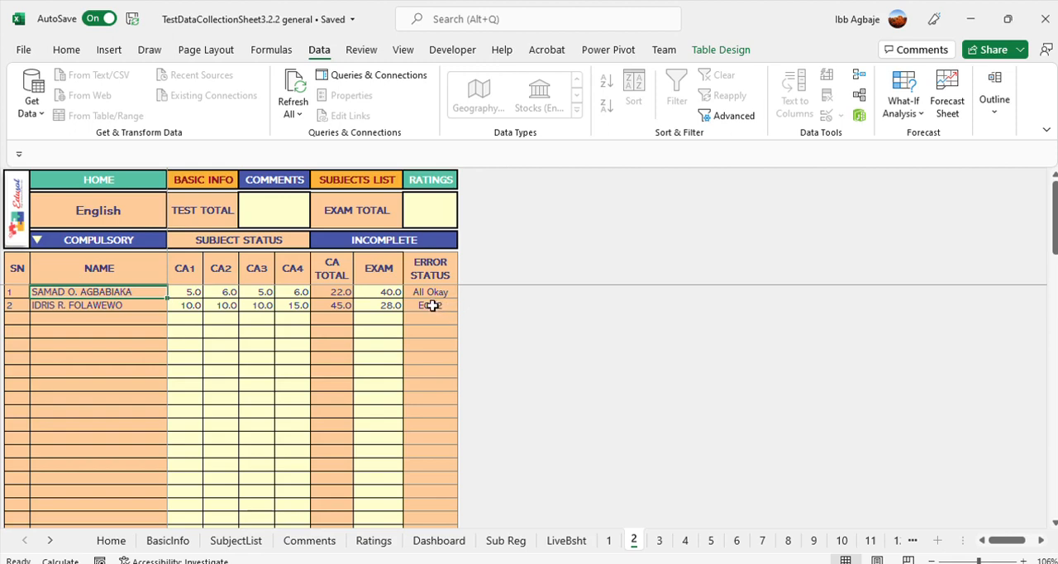
pyautogui.click(296, 305)
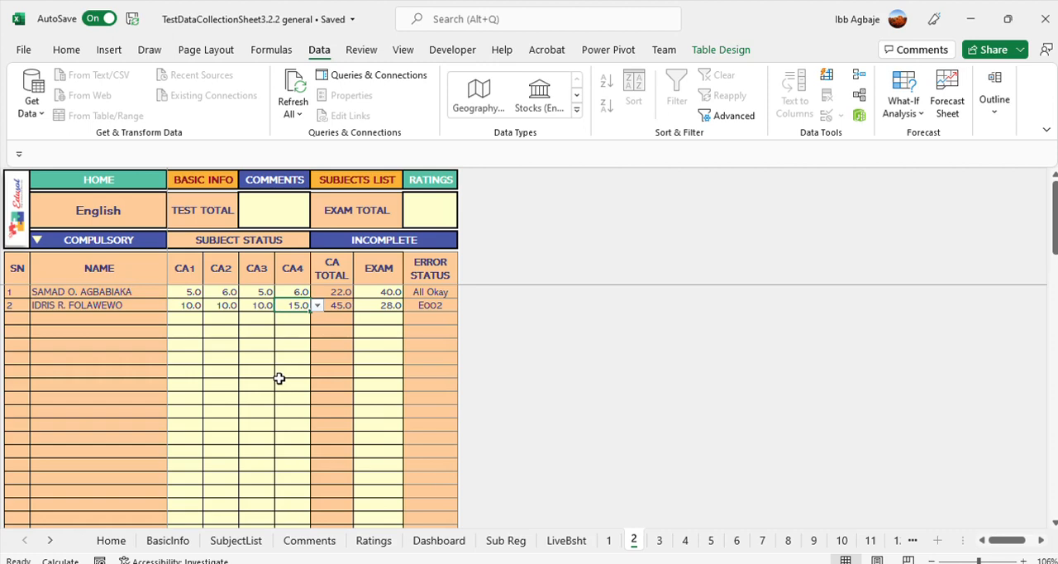
pyautogui.write('6')
pyautogui.hotkey('ctrl', 'Return')
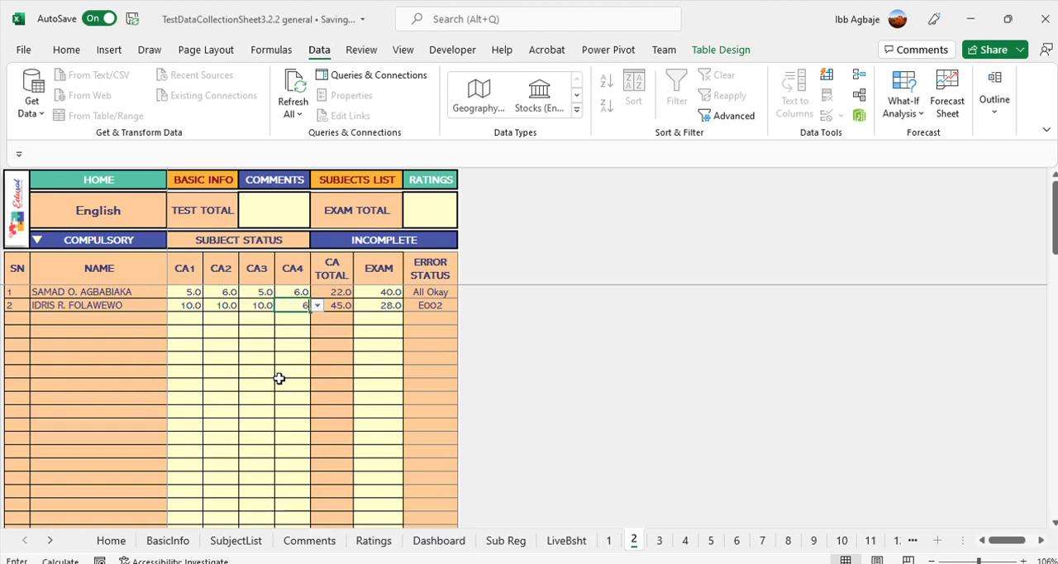
pyautogui.press('Down')
pyautogui.press('Right')
pyautogui.press('Right')
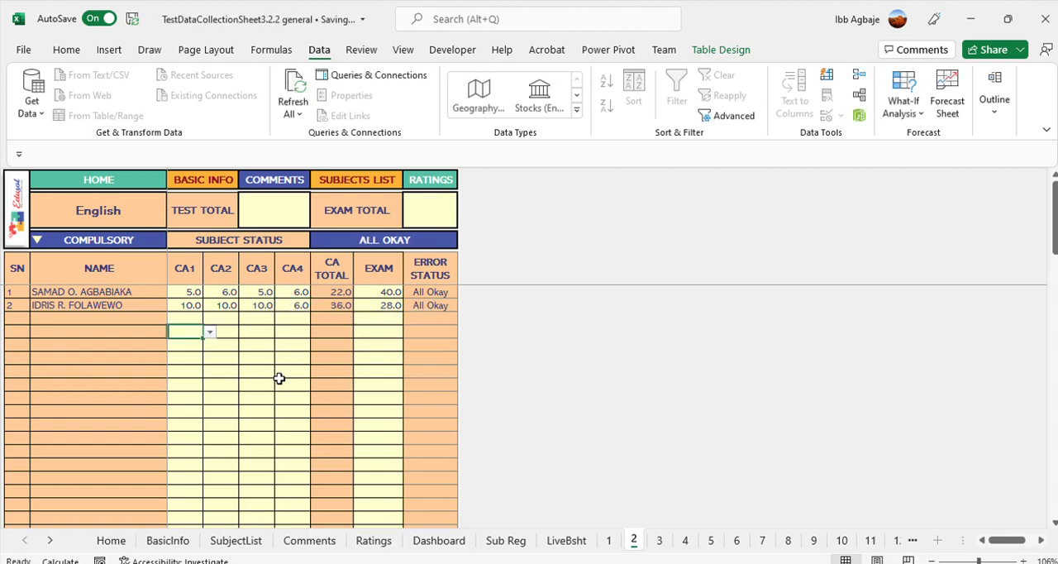
# Compare the English status in the subjects list with the status on its score sheet
pyautogui.click(371, 182)
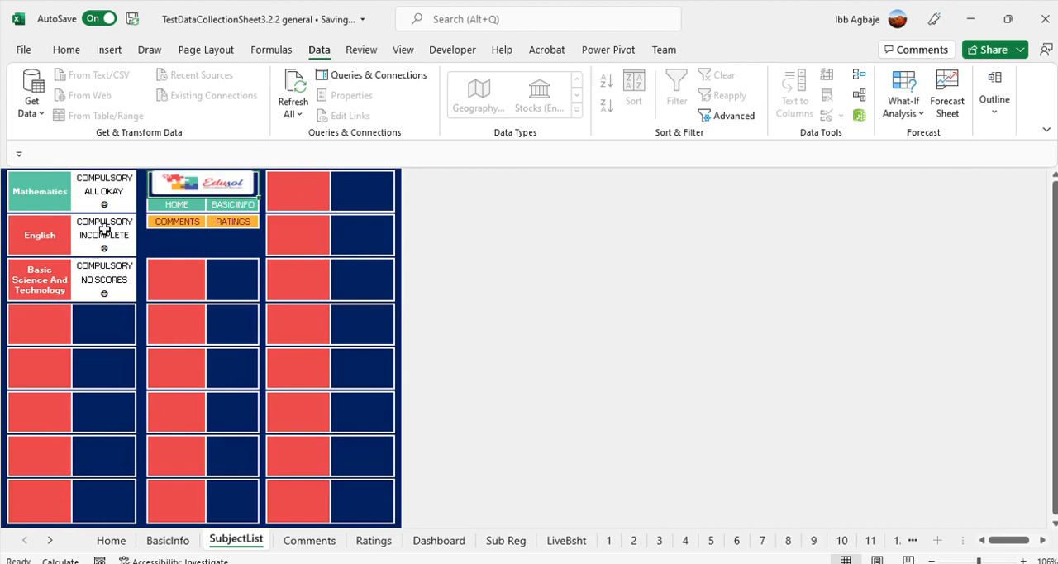
pyautogui.click(36, 238)
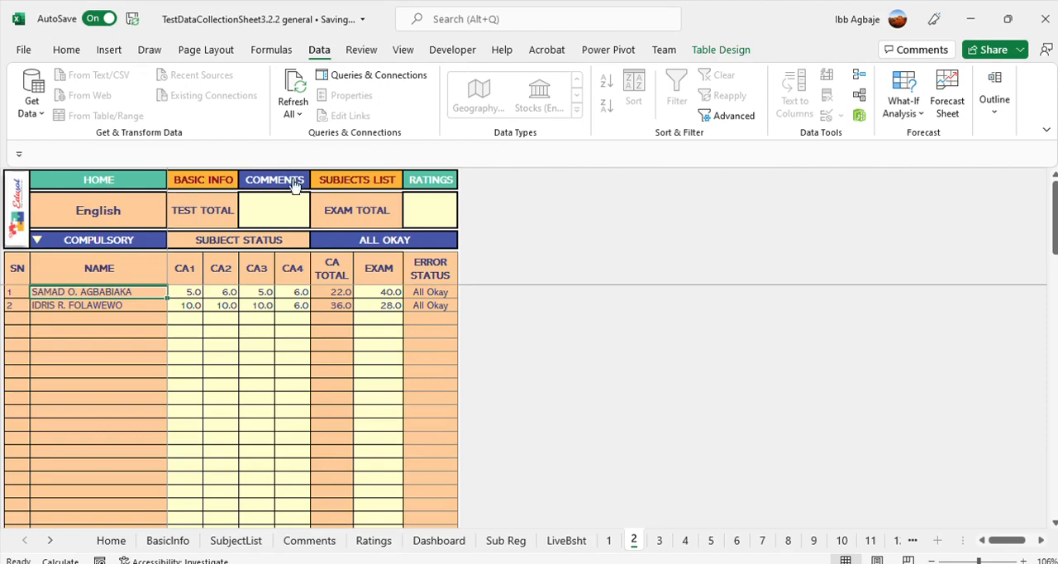
pyautogui.click(354, 180)
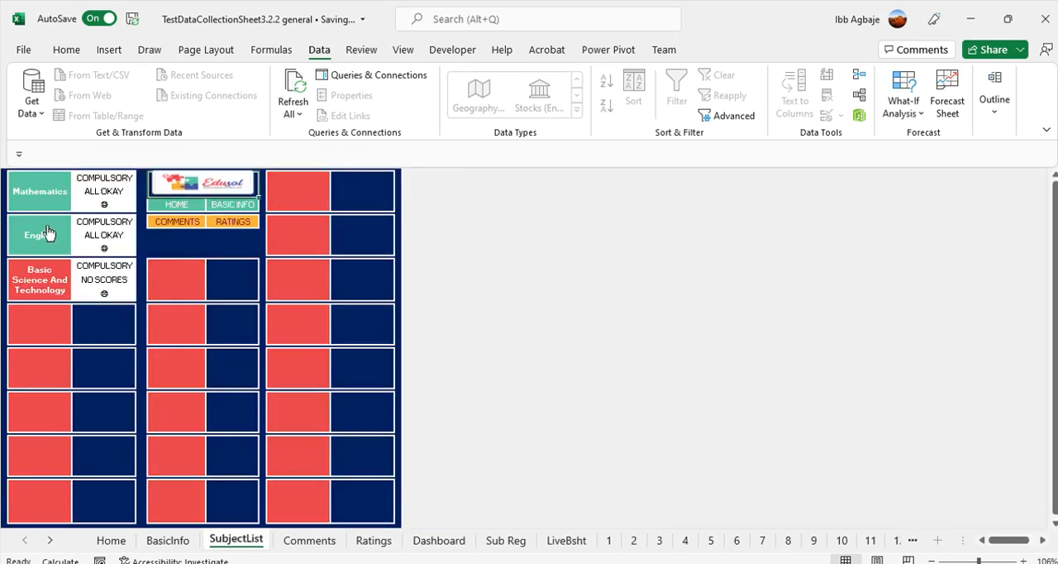
# Open the Basic Science and Technology score sheet and enter the CA1 scores: 35 for the first learner and 38 for the second
pyautogui.click(26, 277)
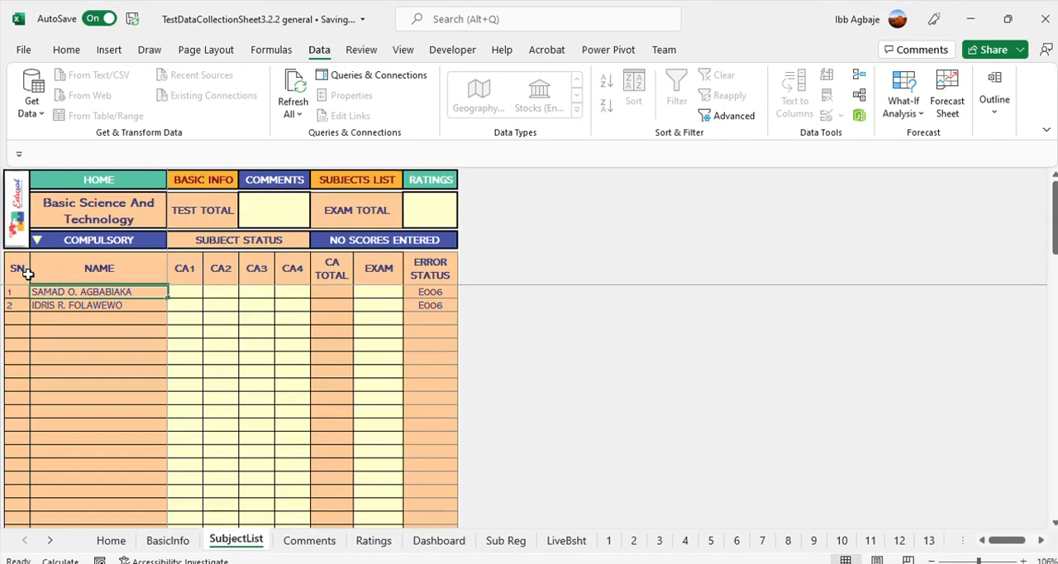
pyautogui.click(183, 288)
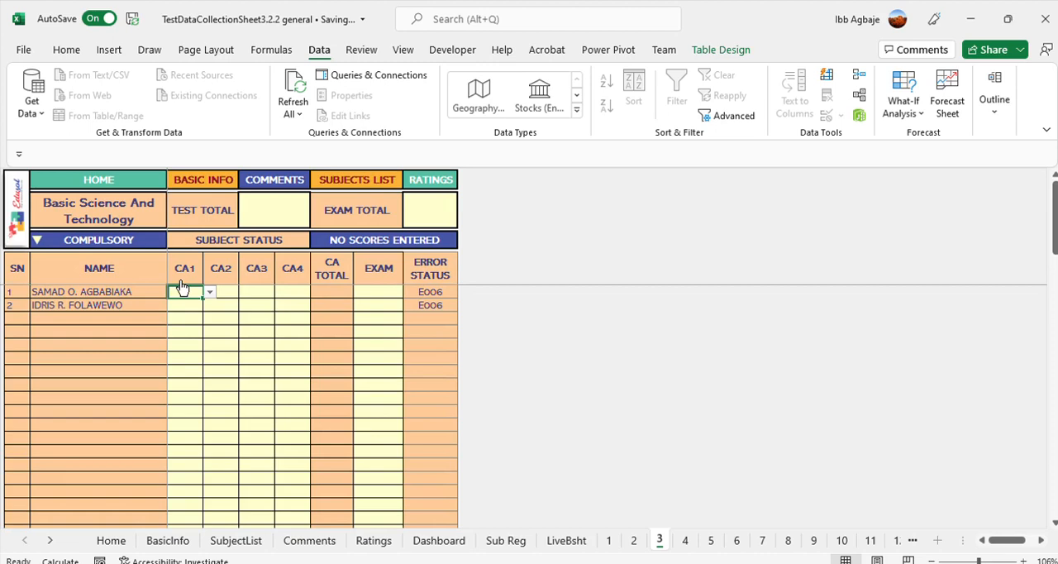
pyautogui.write('35')
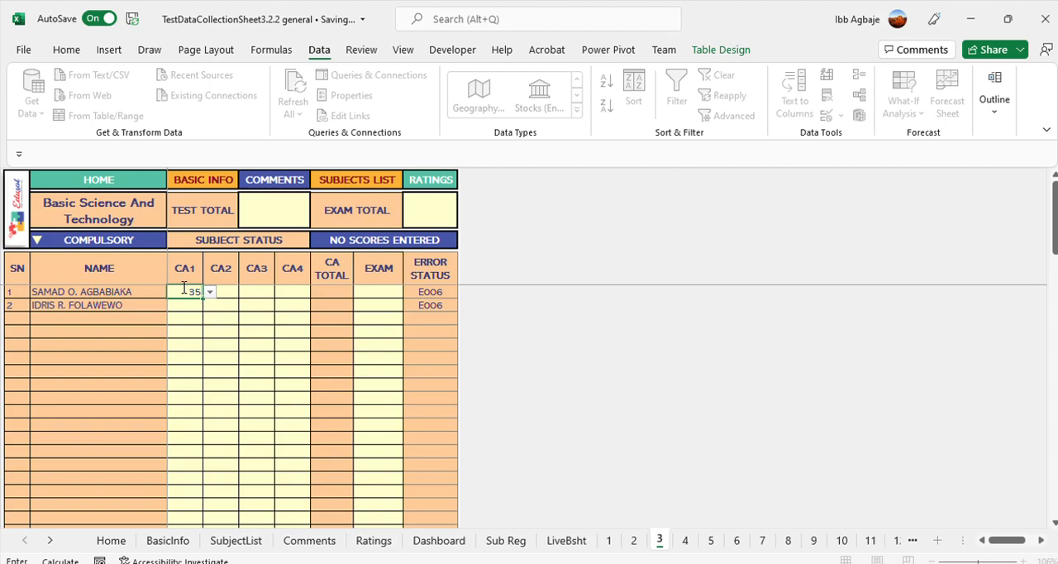
pyautogui.press('Return')
pyautogui.write('38')
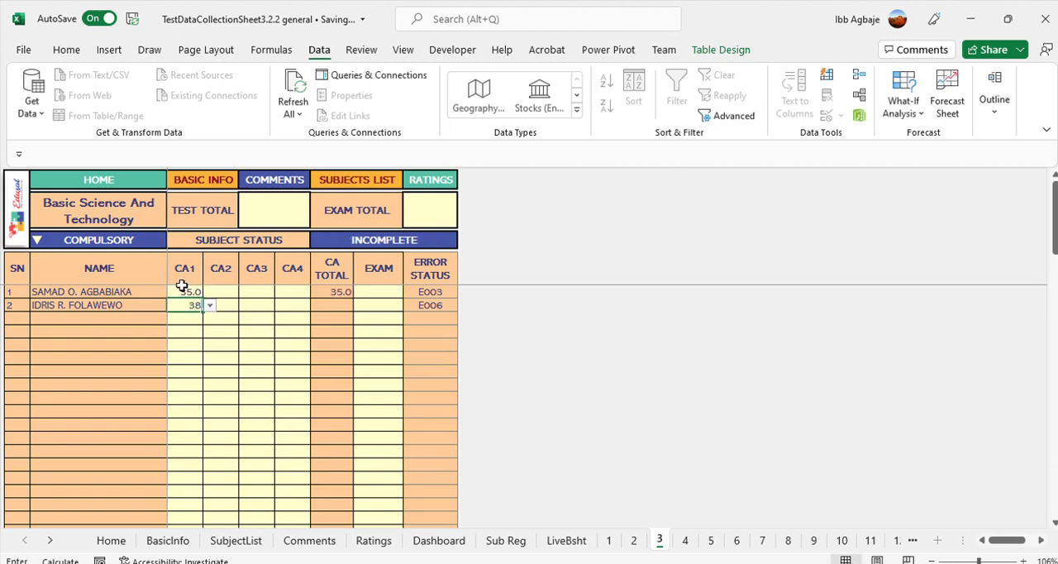
# Enter an Exam score of 45 for the first learner, and CA1 48 and Exam 48 for the second learner
pyautogui.click(378, 290)
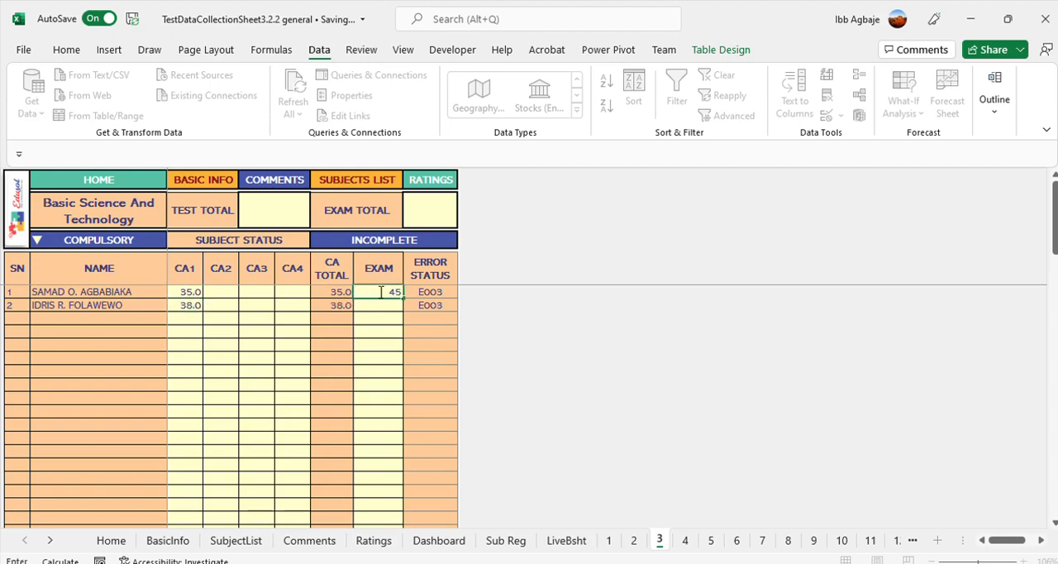
pyautogui.press('Return')
pyautogui.write('48')
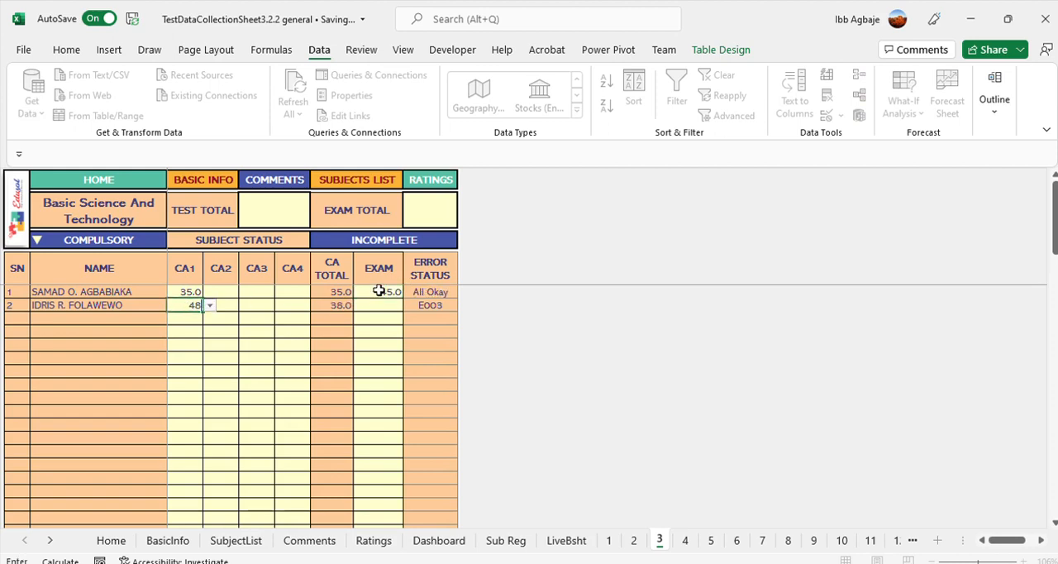
pyautogui.press('Return')
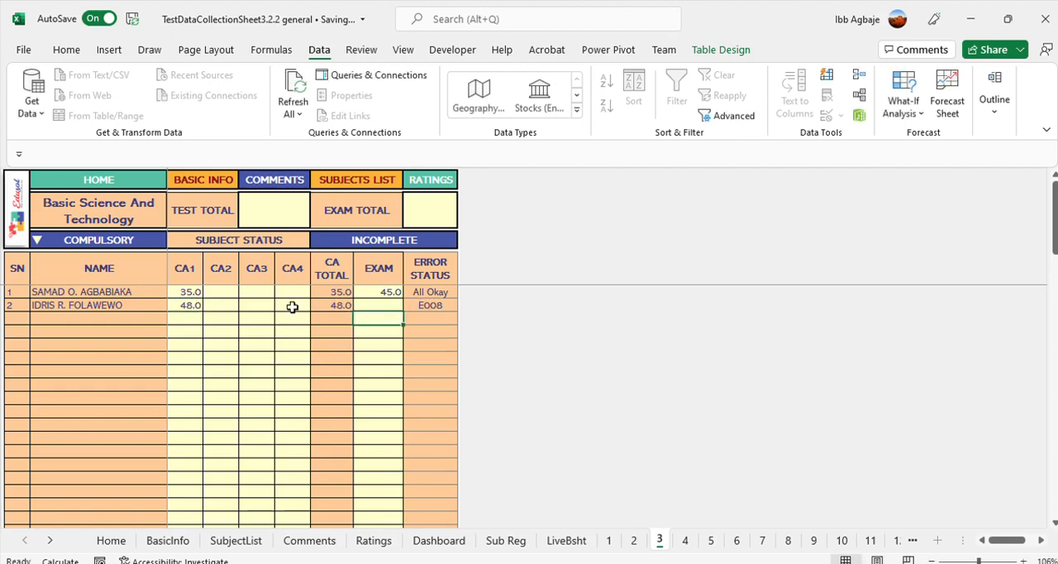
pyautogui.click(378, 305)
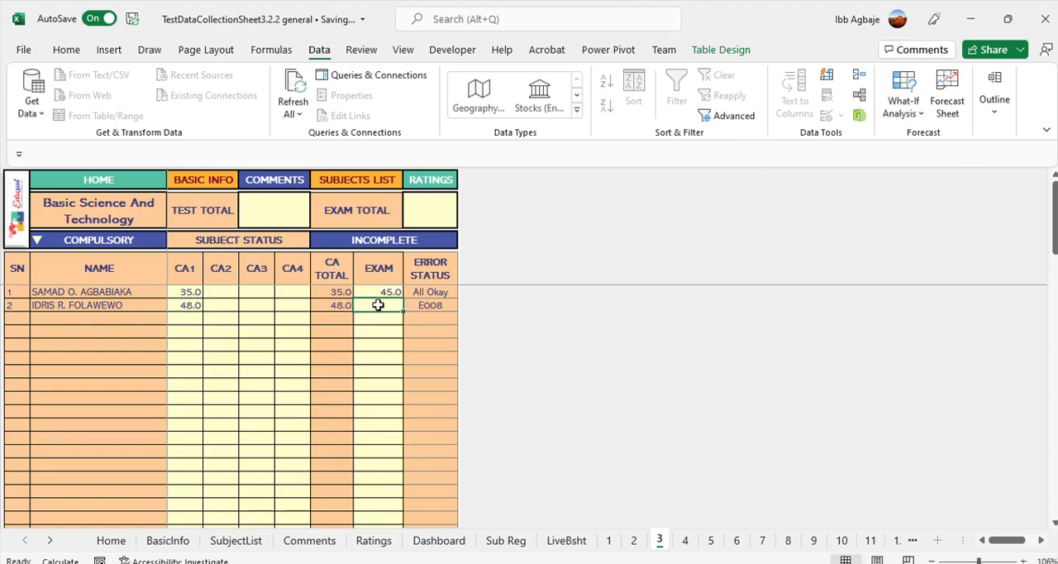
pyautogui.write('48')
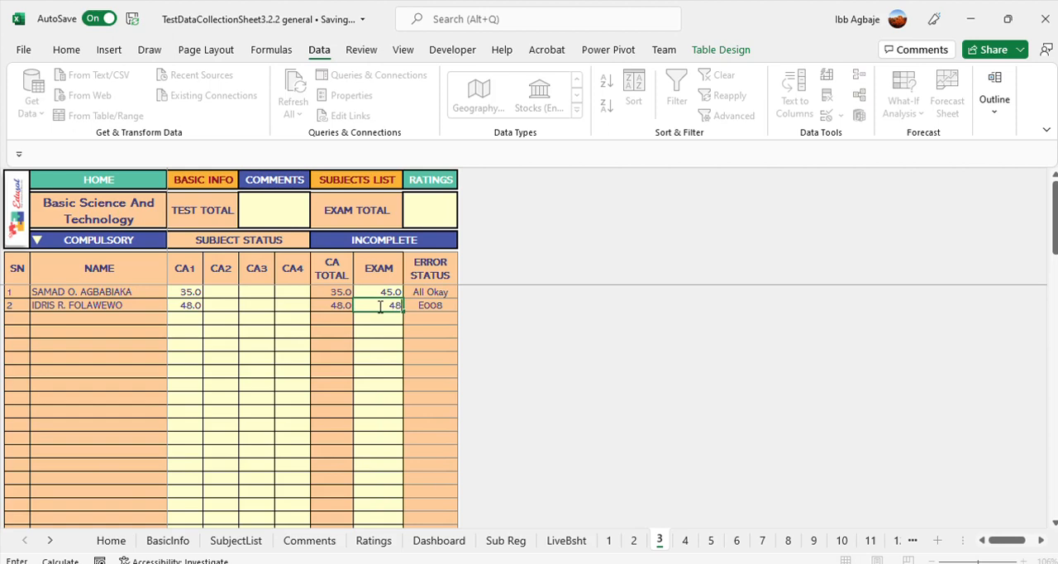
pyautogui.press('Tab')
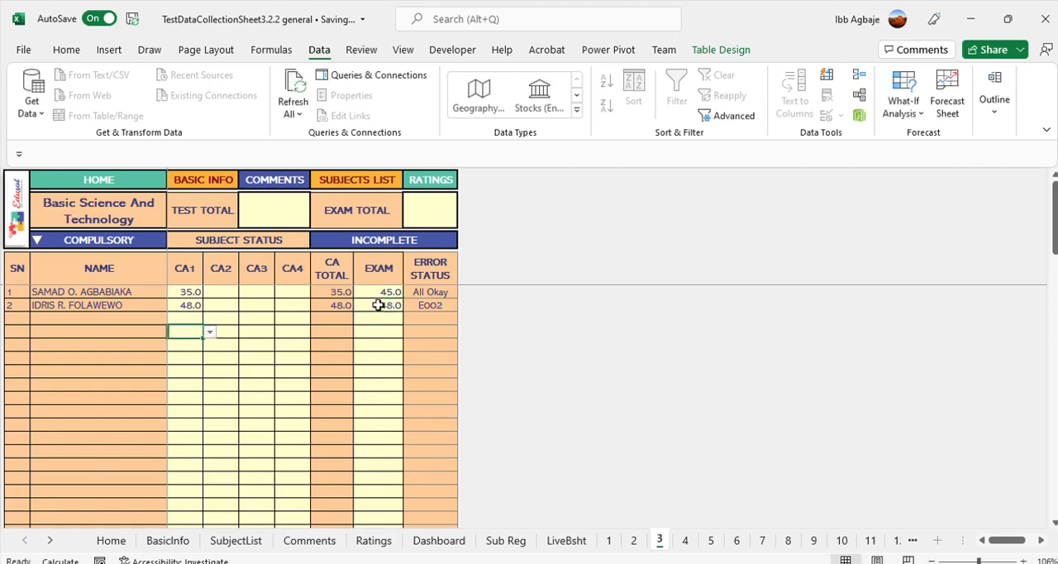
# Set the second learner's Basic Science and Technology CA1 score to 38
pyautogui.click(376, 329)
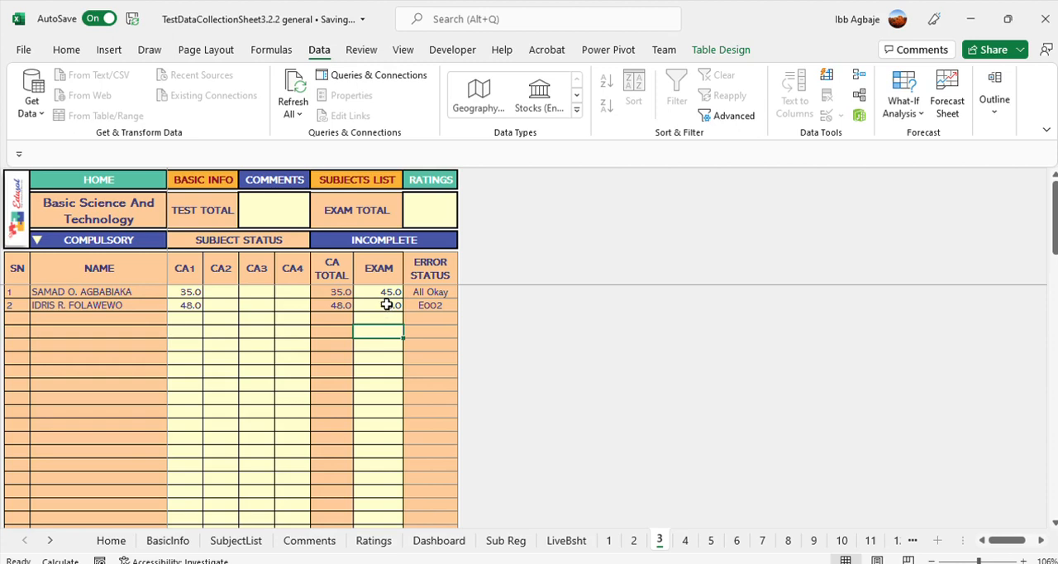
pyautogui.click(386, 304)
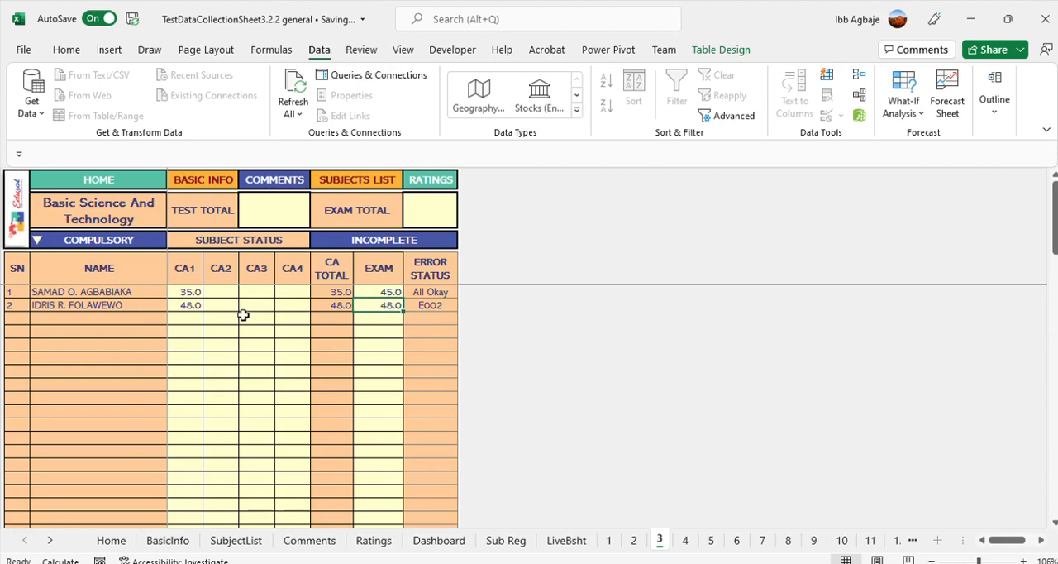
pyautogui.click(189, 306)
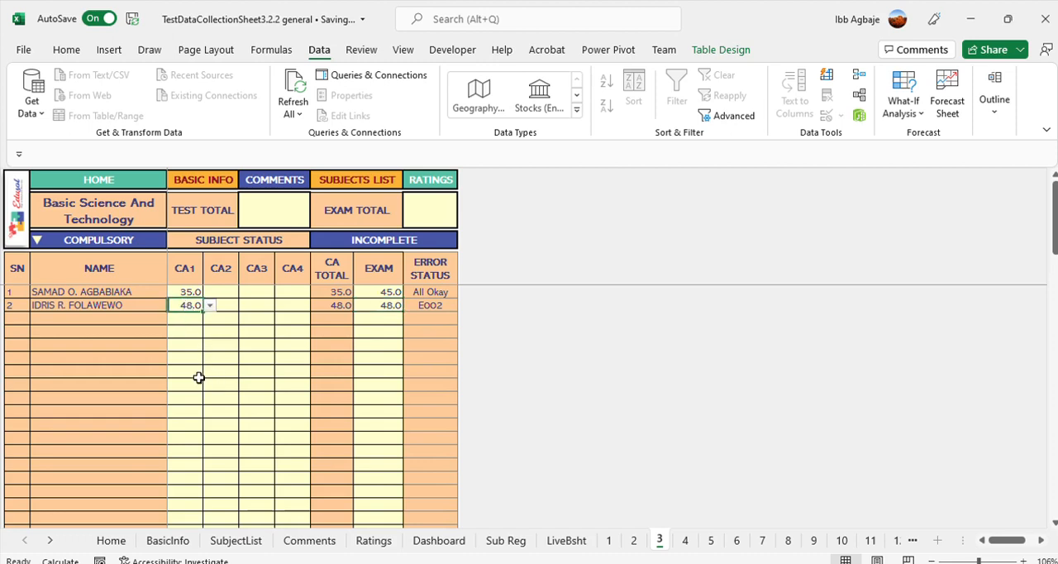
pyautogui.write('38')
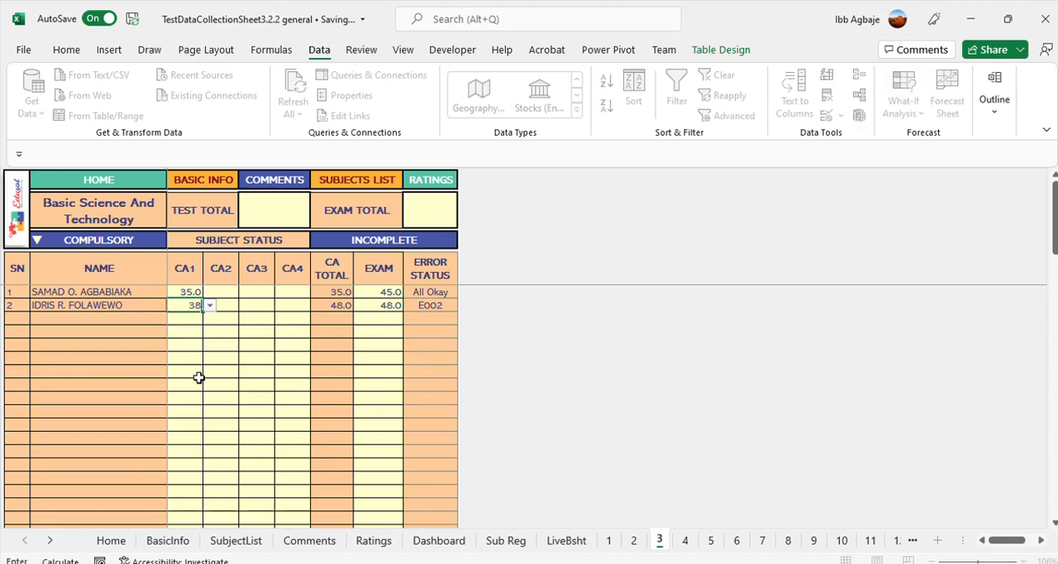
pyautogui.click(378, 304)
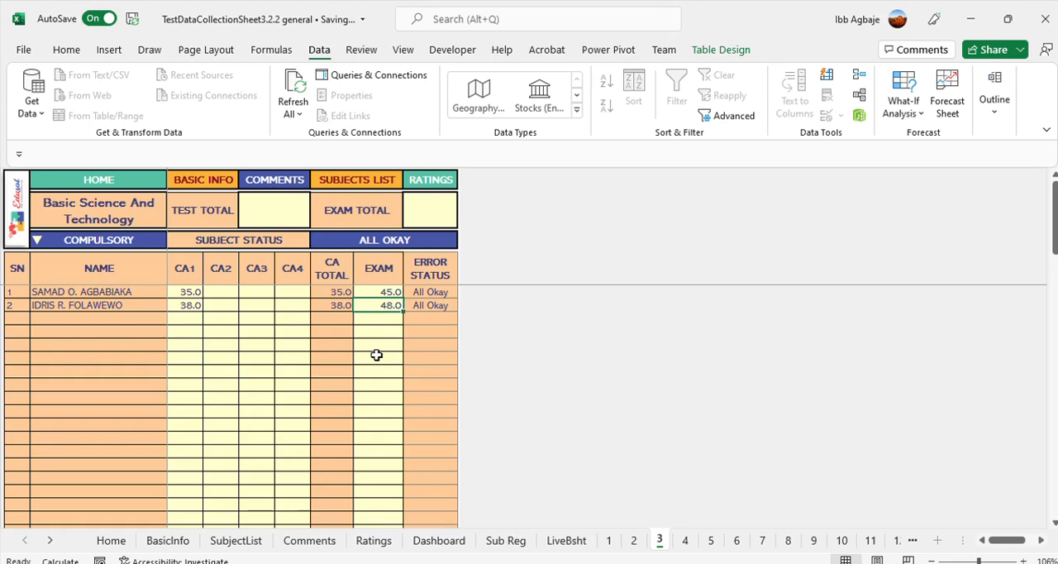
# Check the subject statuses in the subjects list, reopen Basic Science and Technology and set the second learner's Exam score to 65
pyautogui.click(357, 181)
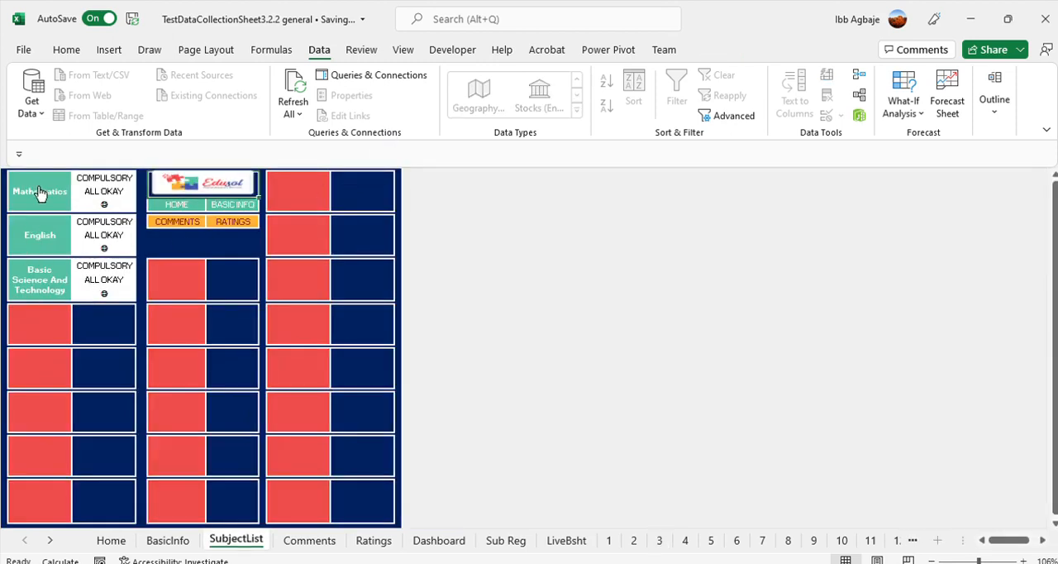
pyautogui.click(27, 262)
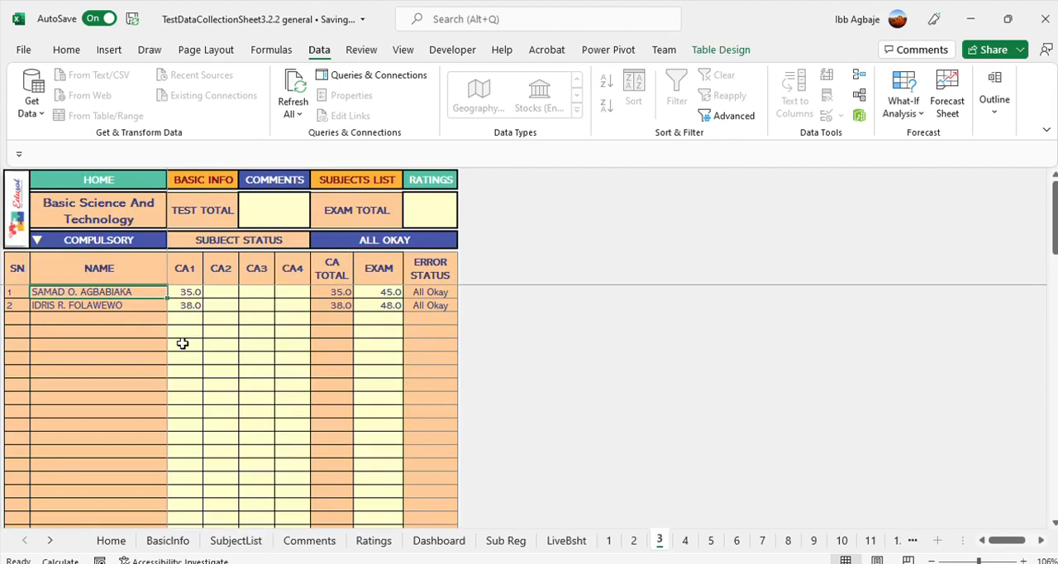
pyautogui.click(376, 306)
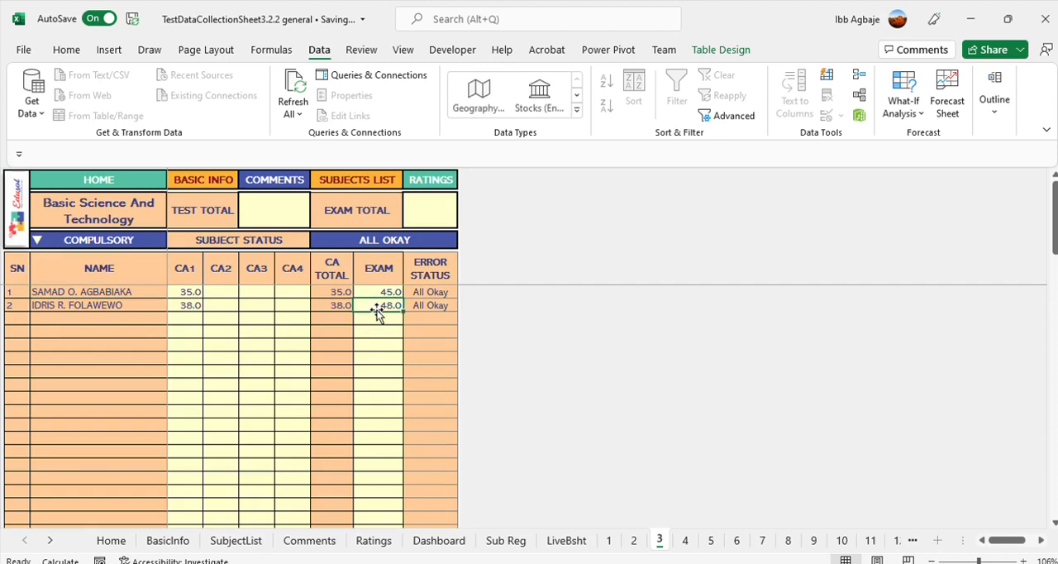
pyautogui.write('65')
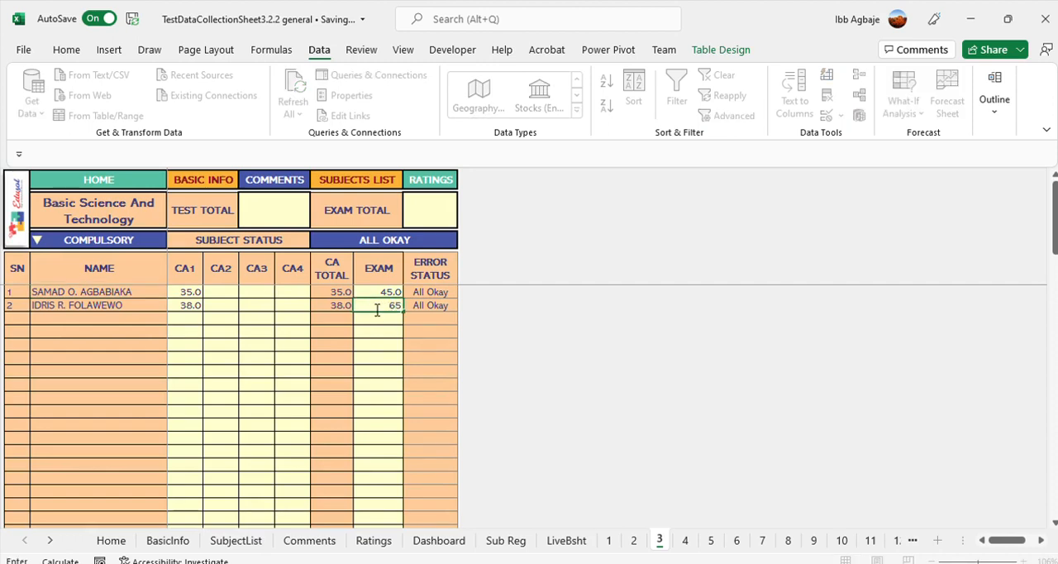
pyautogui.press('Return')
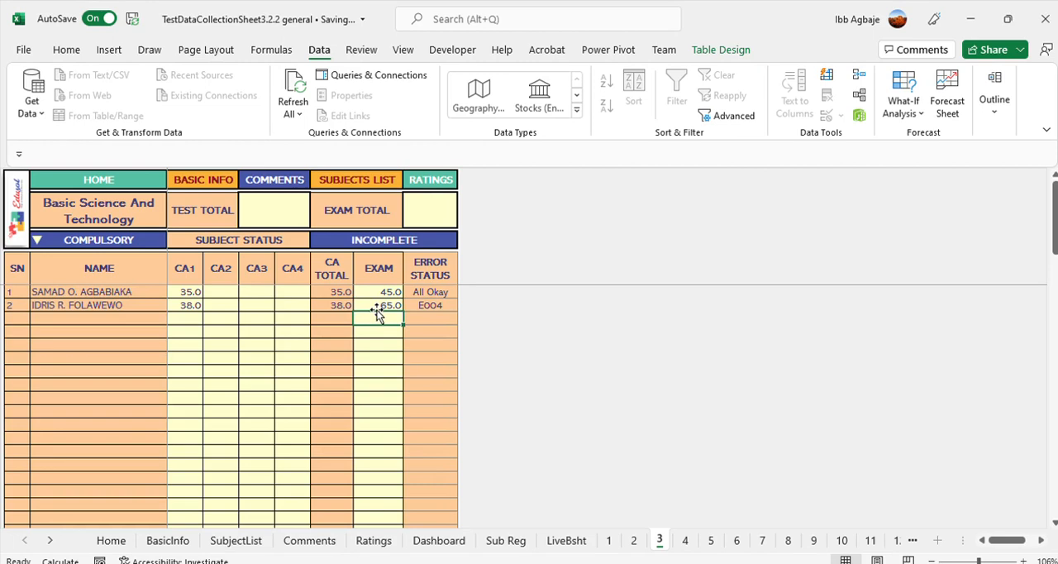
# Set the second learner's Basic Science and Technology Exam score to 55
pyautogui.click(383, 304)
pyautogui.write('55')
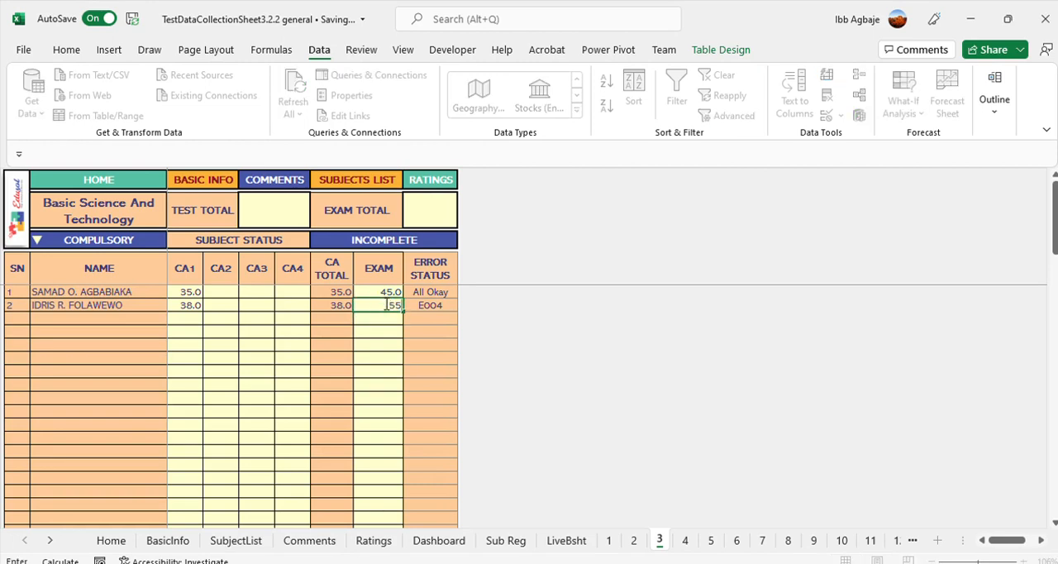
pyautogui.press('Return')
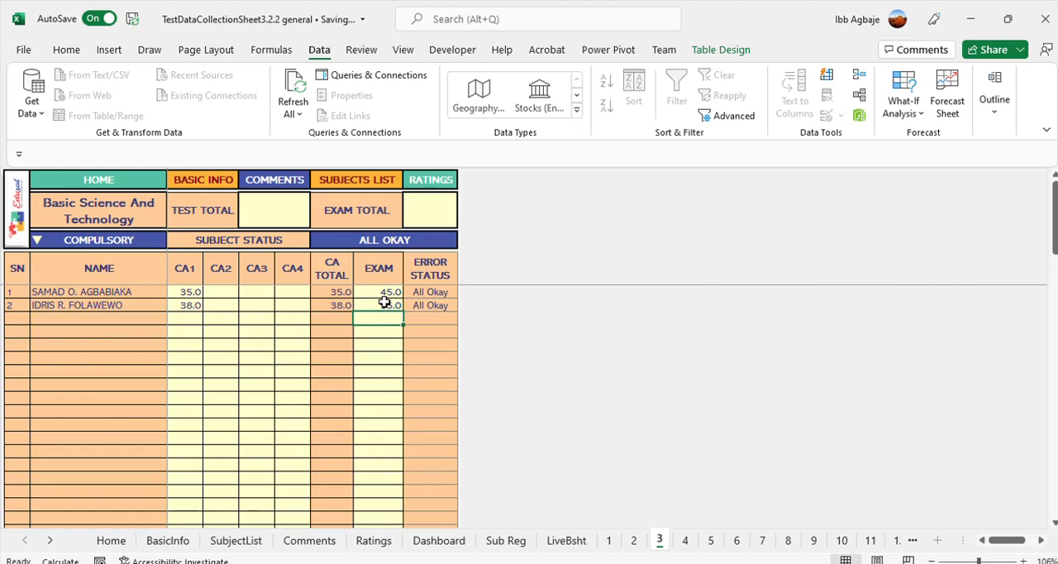
# Compare the subject sheet's own test total field with the general test and exam totals on the Home sheet
pyautogui.click(286, 205)
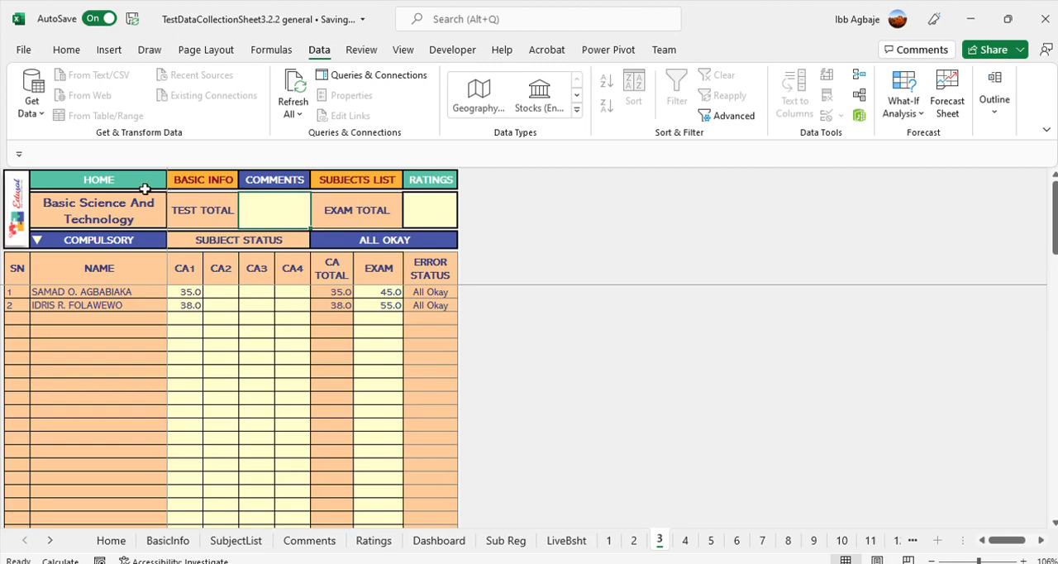
pyautogui.click(104, 181)
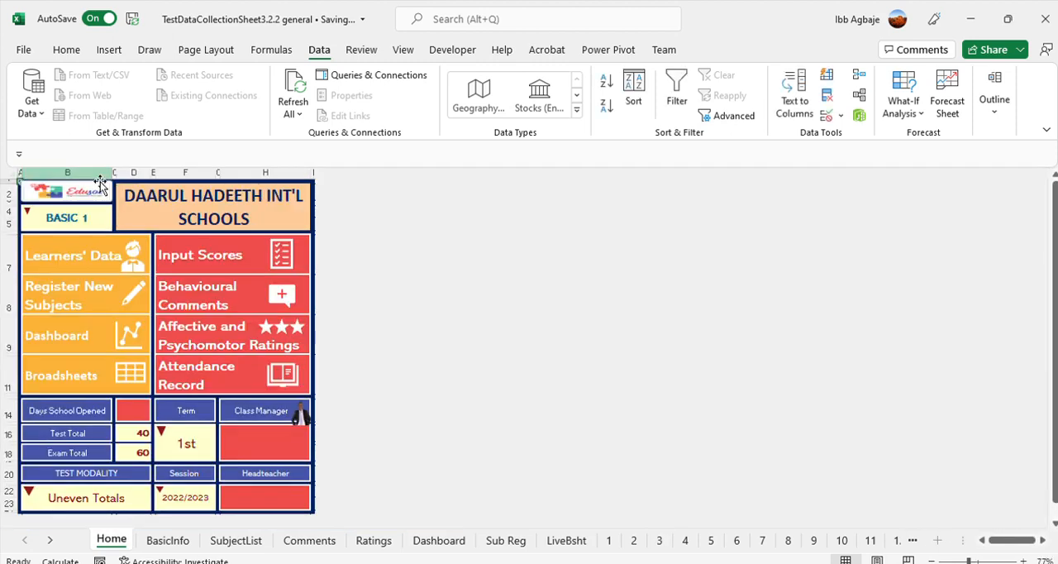
pyautogui.click(137, 431)
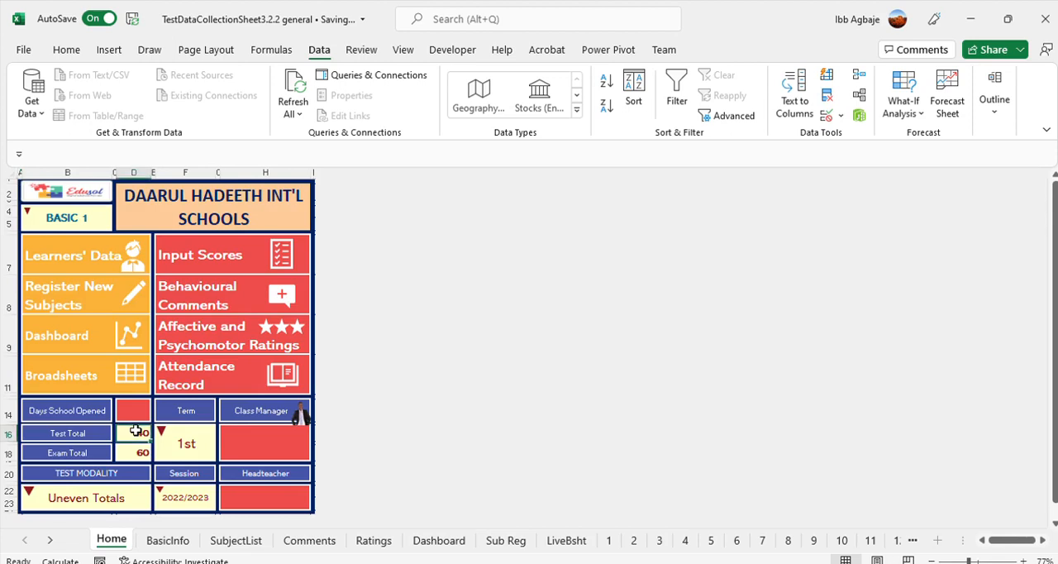
pyautogui.click(135, 451)
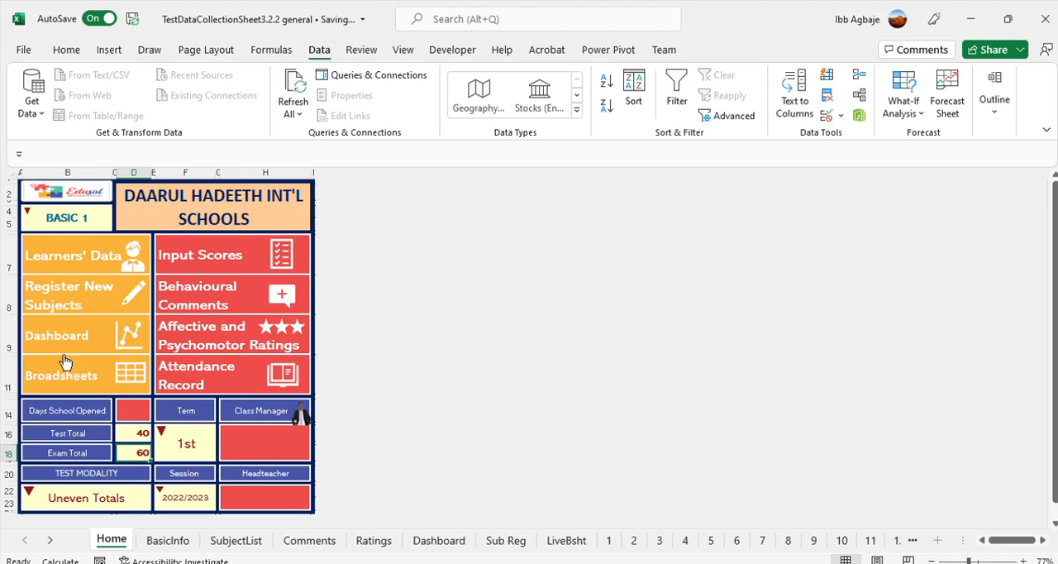
# Open the English score sheet and set its test total to 20 and exam total to 80
pyautogui.click(229, 252)
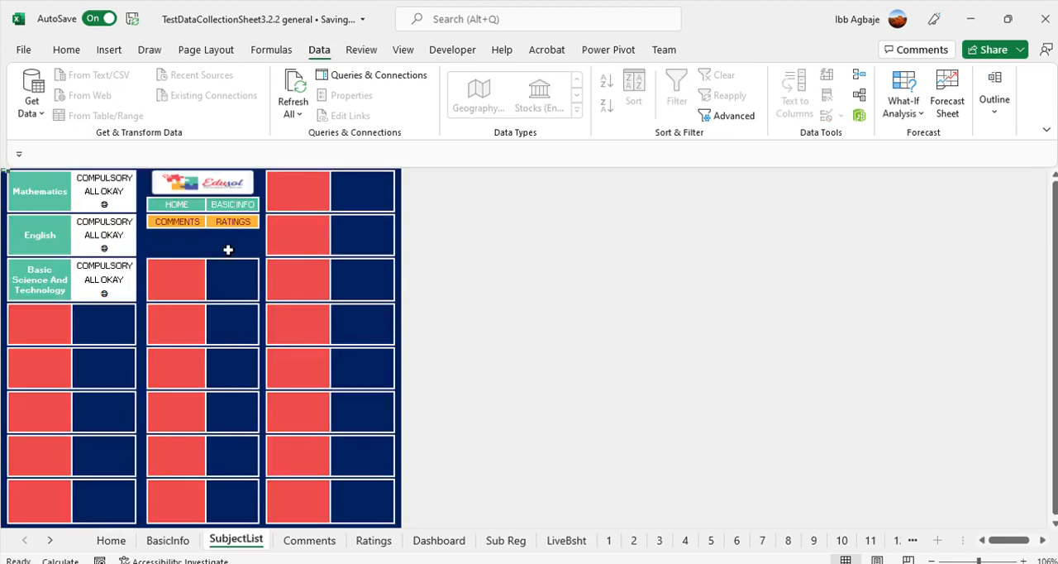
pyautogui.click(34, 238)
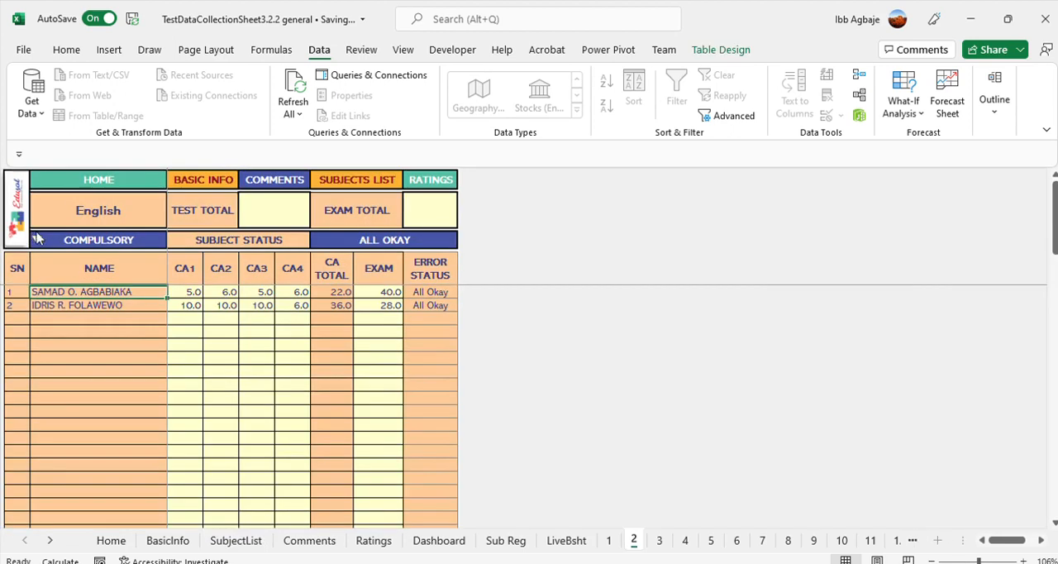
pyautogui.click(184, 290)
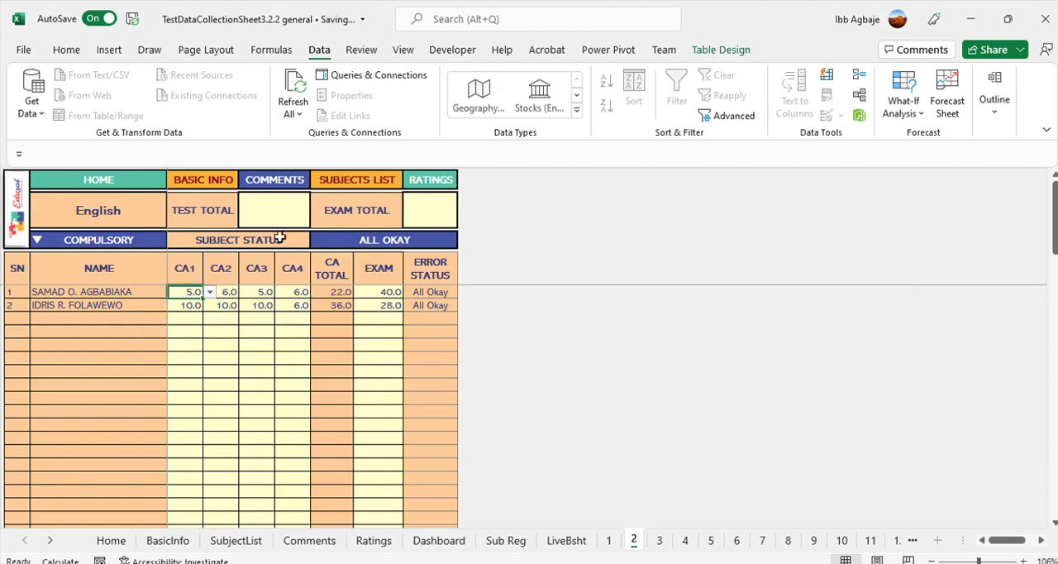
pyautogui.click(279, 212)
pyautogui.write('20')
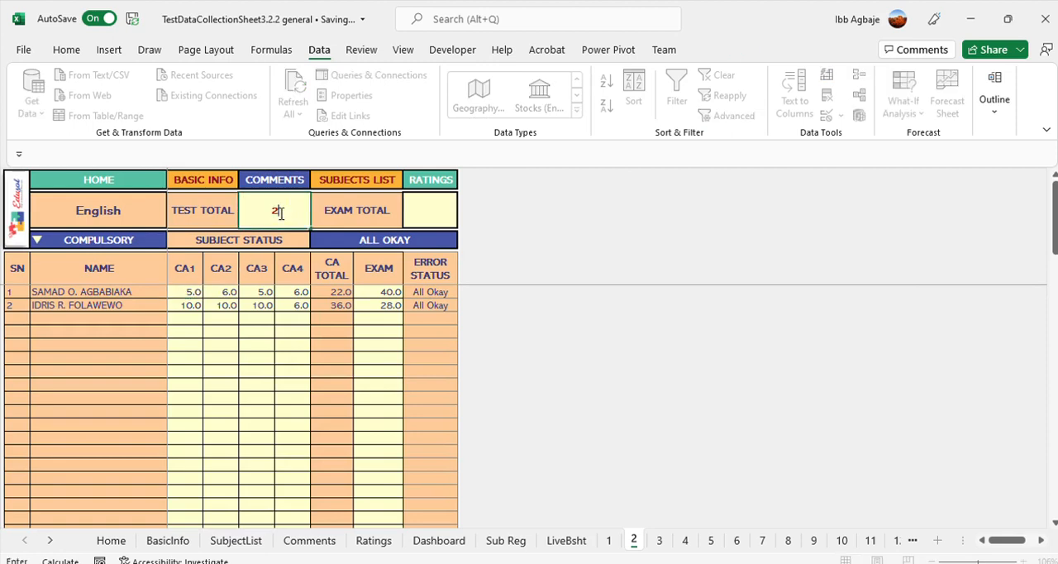
pyautogui.click(434, 207)
pyautogui.write('80')
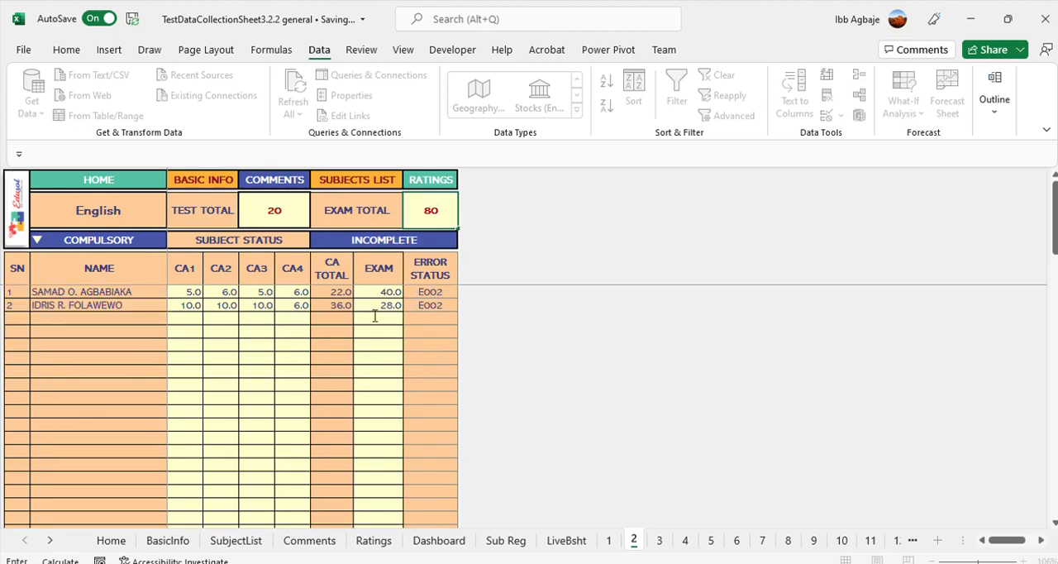
# Clear the CA3 and CA4 scores of both learners on the English sheet
pyautogui.click(285, 328)
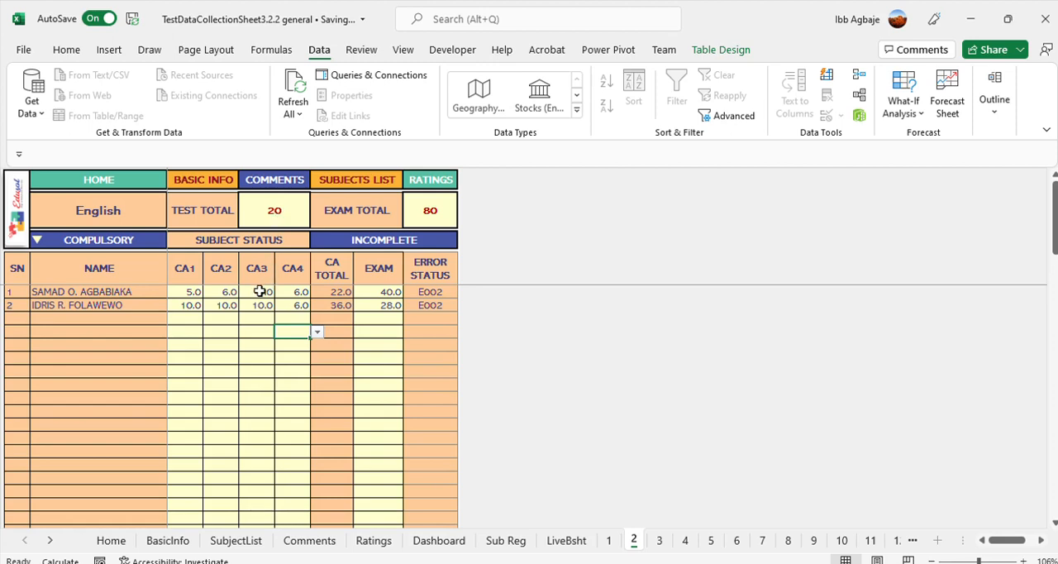
pyautogui.moveTo(259, 290); pyautogui.dragTo(283, 305)
pyautogui.press('Delete')
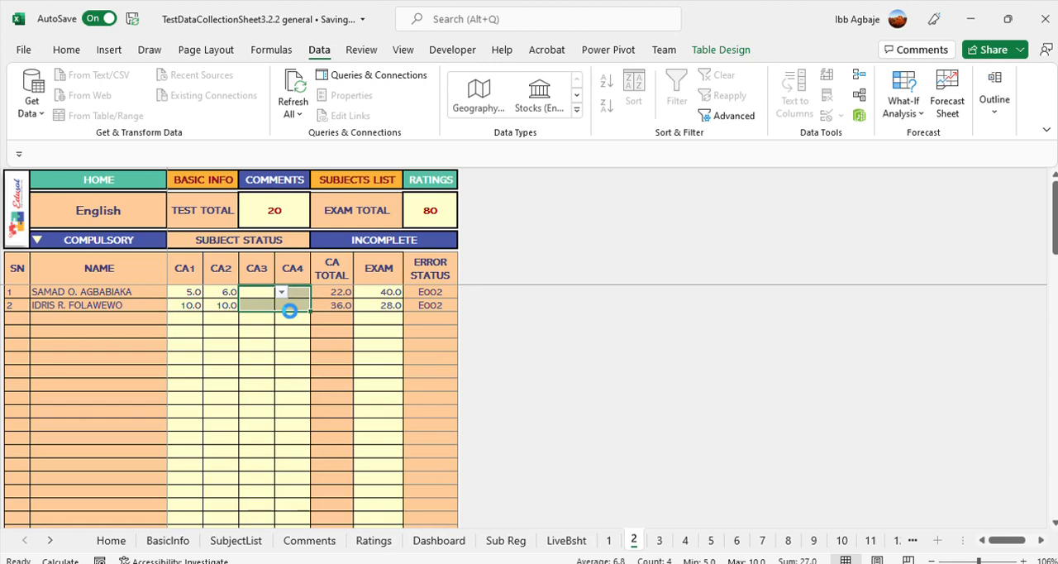
pyautogui.click(279, 332)
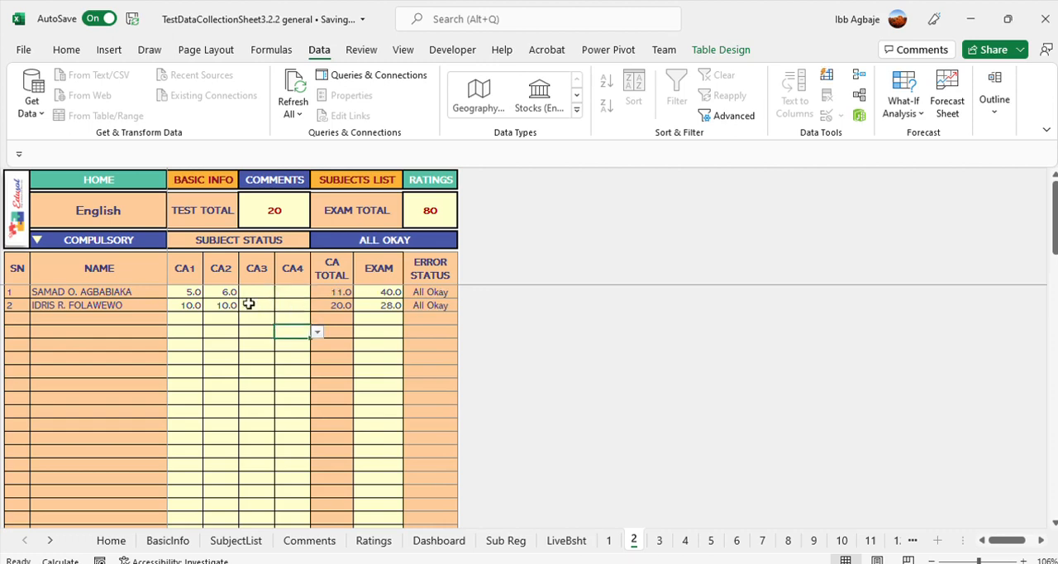
# Try an English Exam score of 85 for the second learner
pyautogui.click(378, 304)
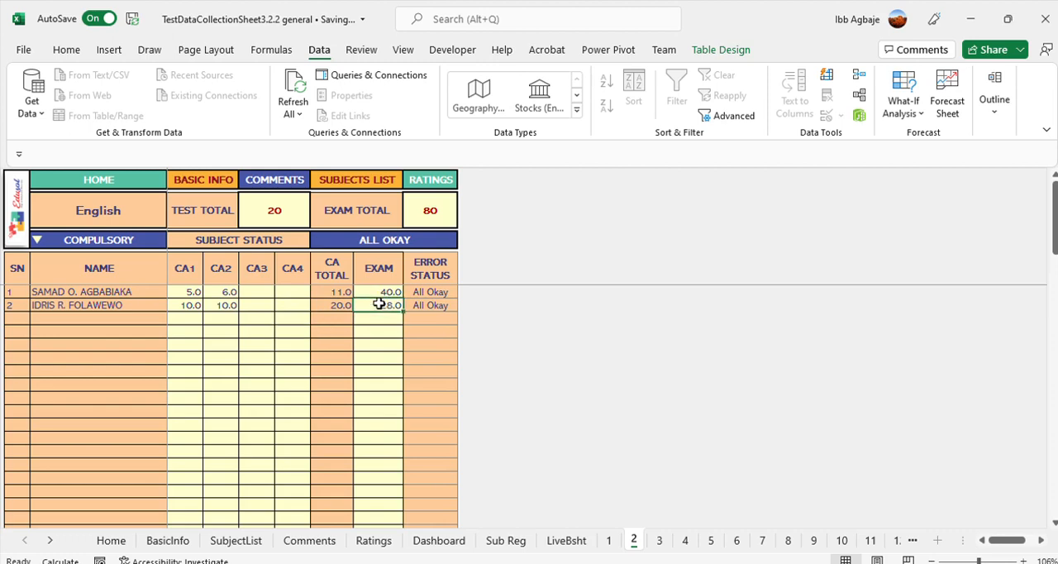
pyautogui.write('85')
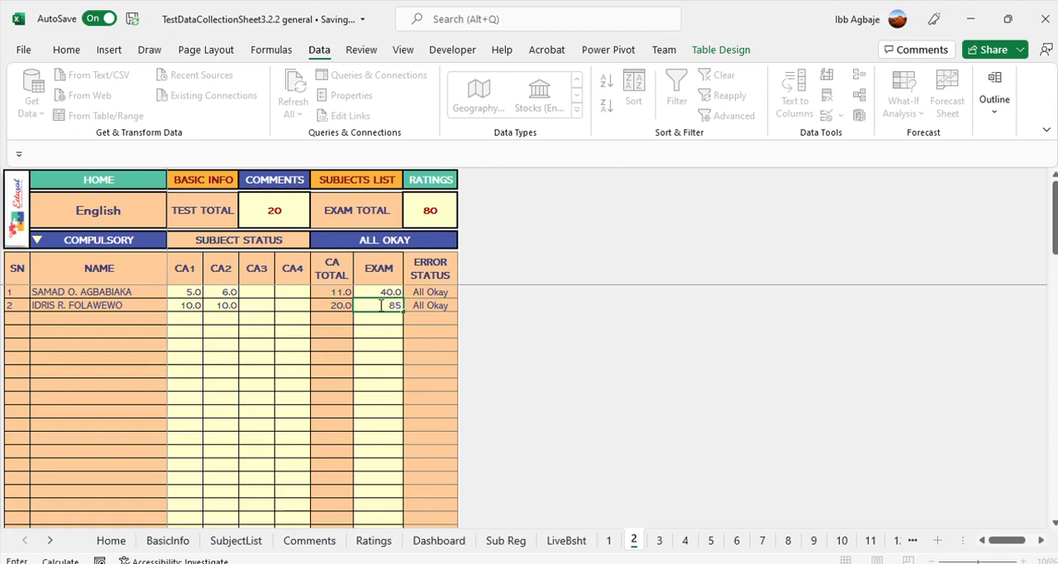
pyautogui.press('Return')
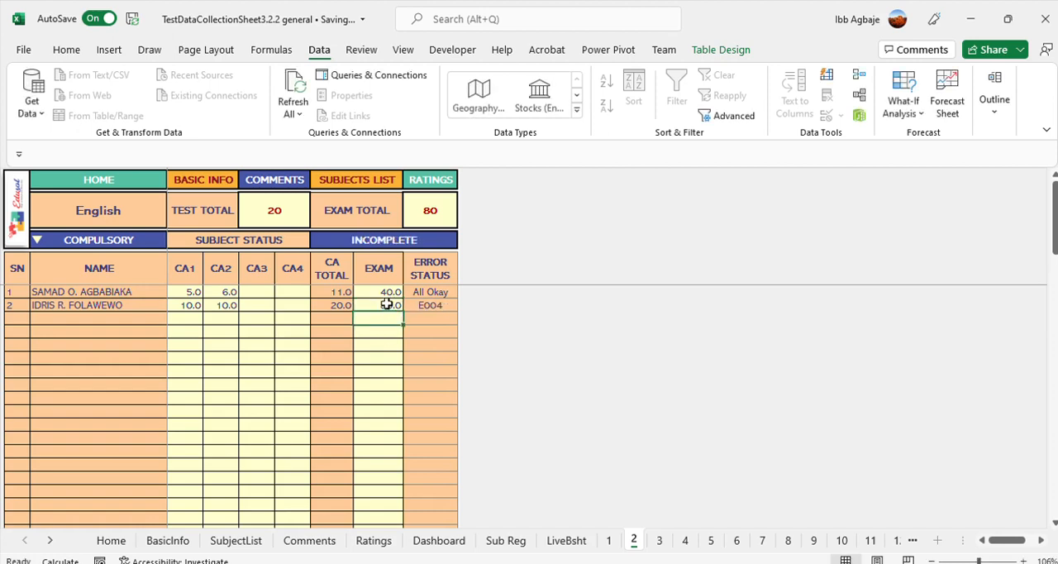
# Restore the second learner's English Exam score to 28 and return to the Home sheet
pyautogui.click(386, 304)
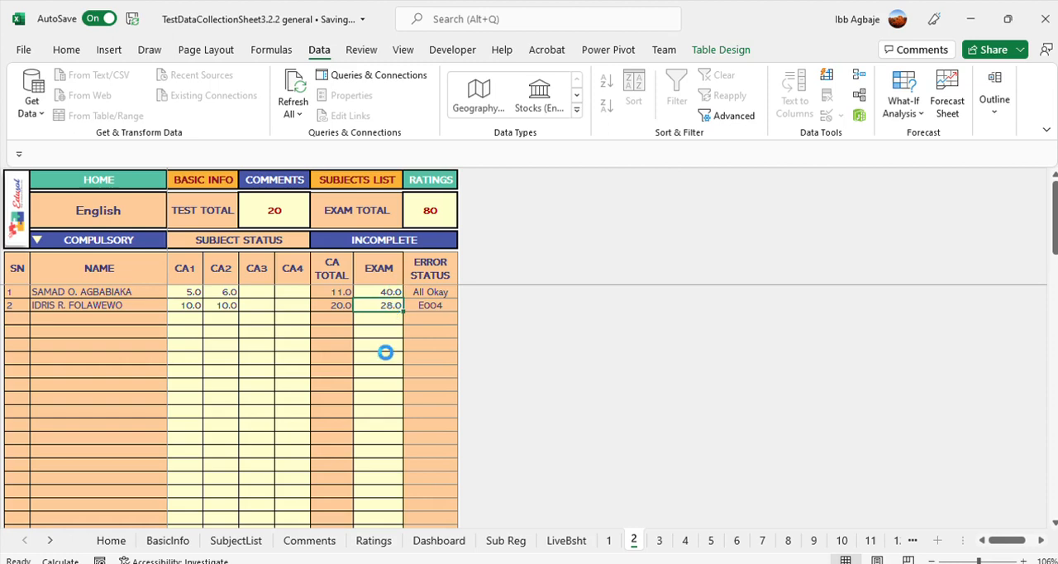
pyautogui.click(106, 180)
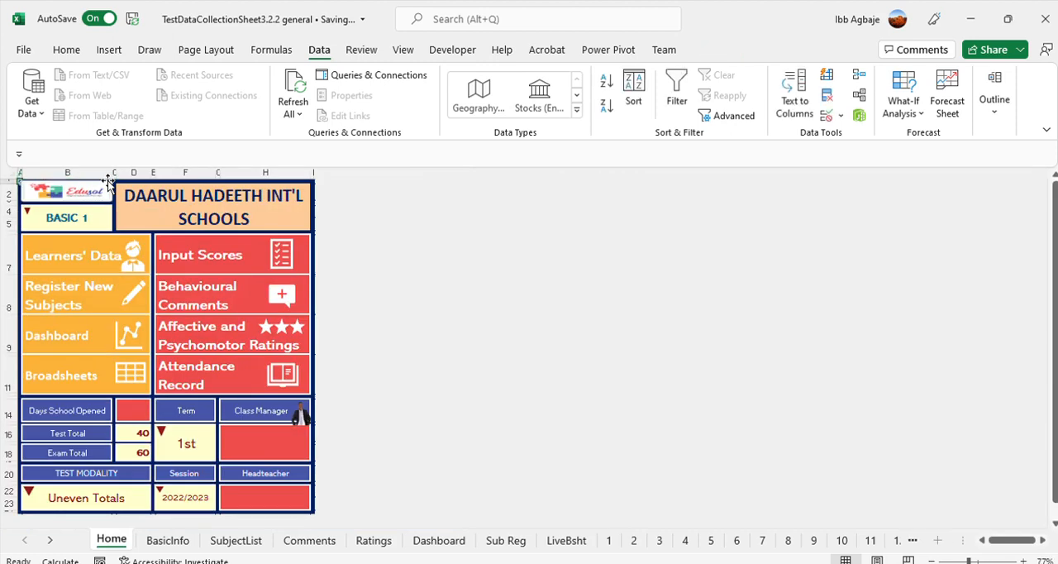
# Enter the behavioural comments "She is a good girl" for the first learner and "He is a good boy" for the second
pyautogui.click(218, 253)
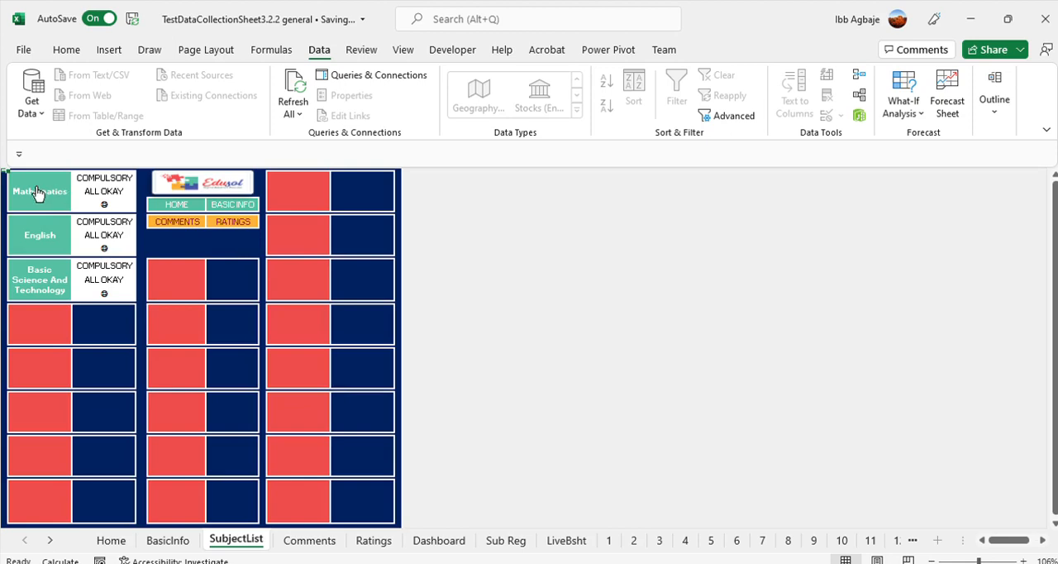
pyautogui.click(160, 204)
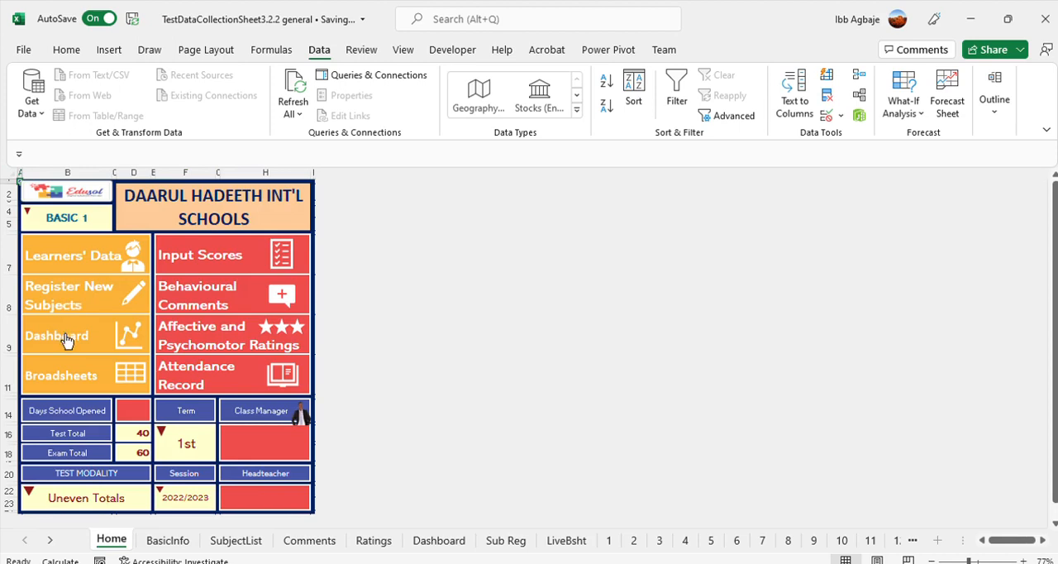
pyautogui.click(201, 294)
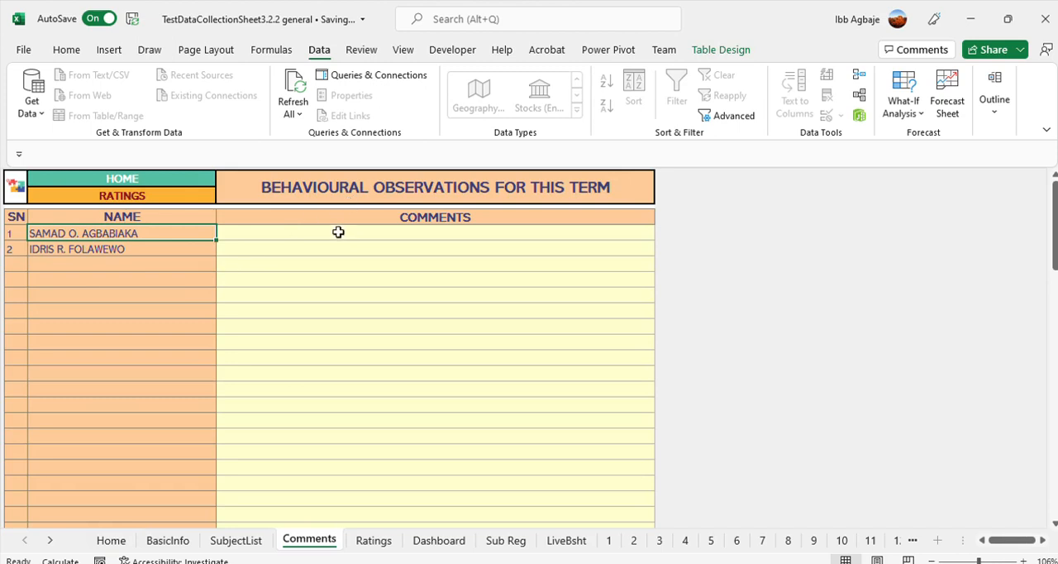
pyautogui.click(337, 233)
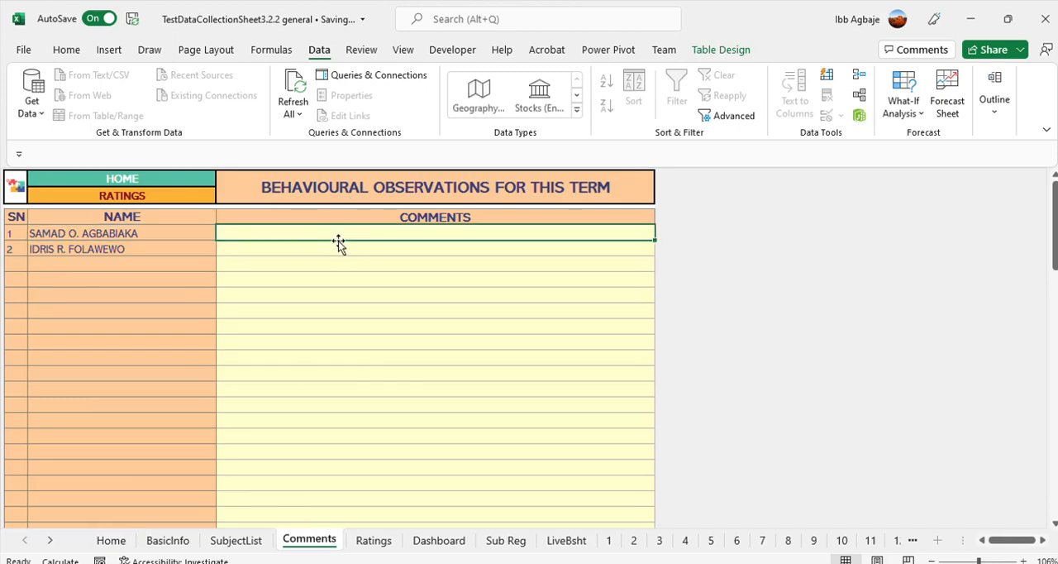
pyautogui.write('She')
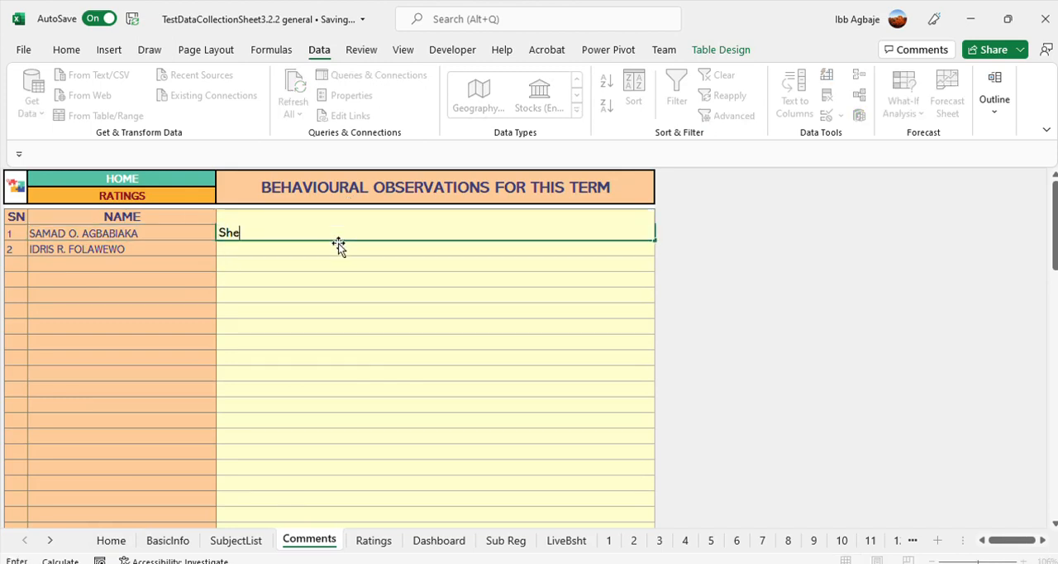
pyautogui.write(' is a good girl')
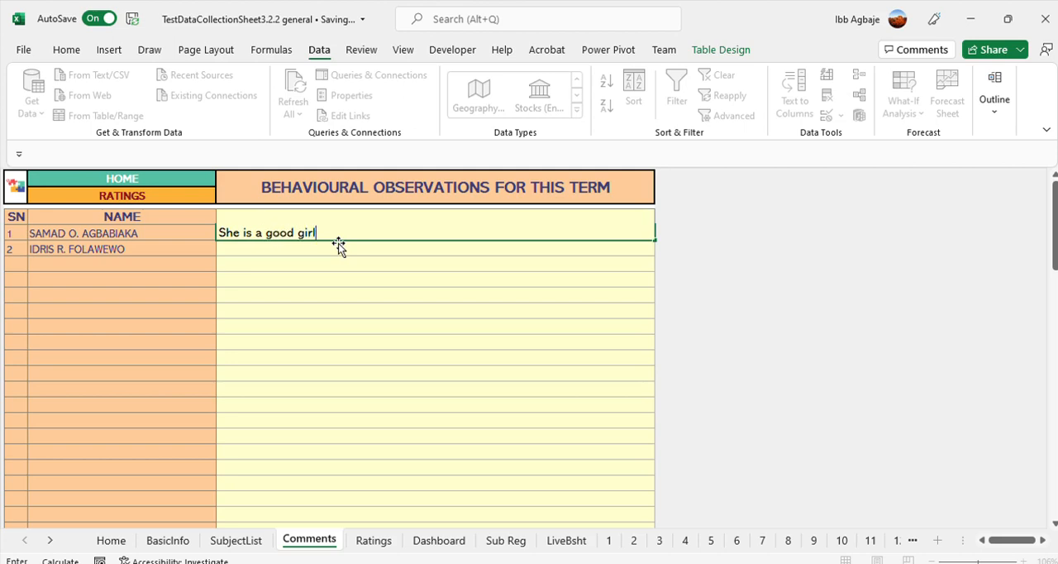
pyautogui.press('Return')
pyautogui.write('He is')
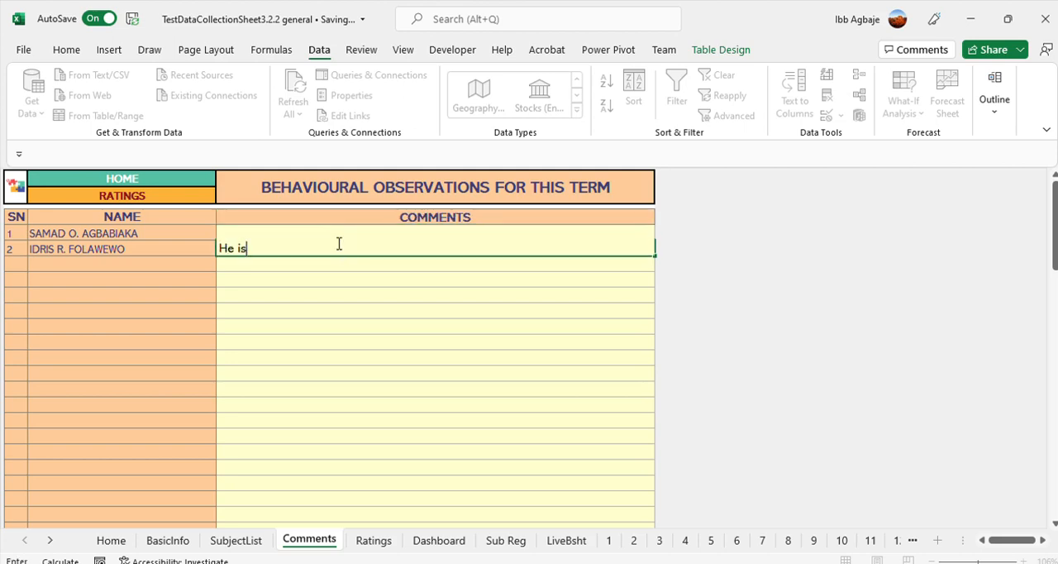
pyautogui.write(' a good boy')
pyautogui.press('Return')
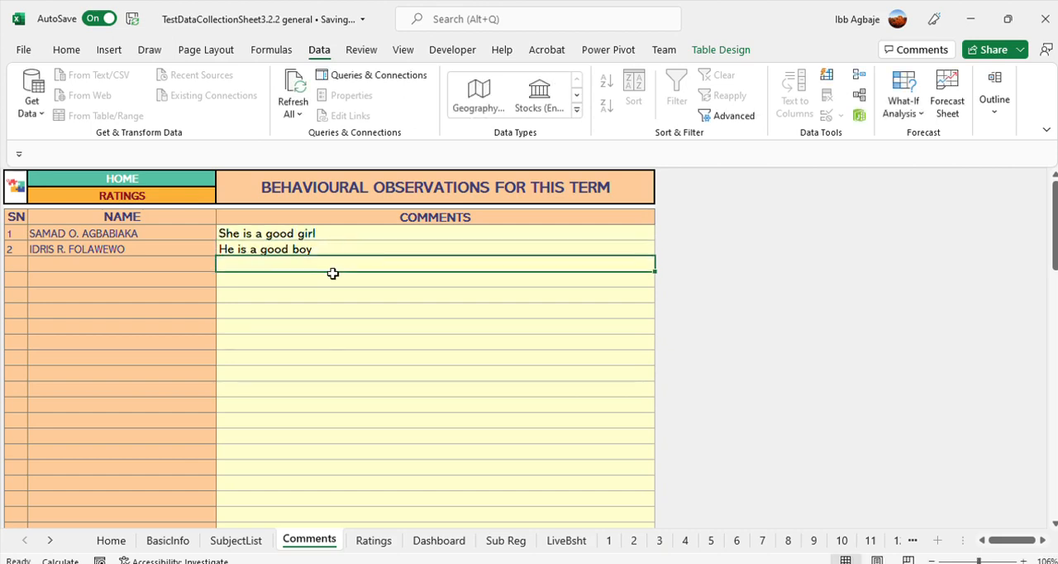
pyautogui.click(124, 177)
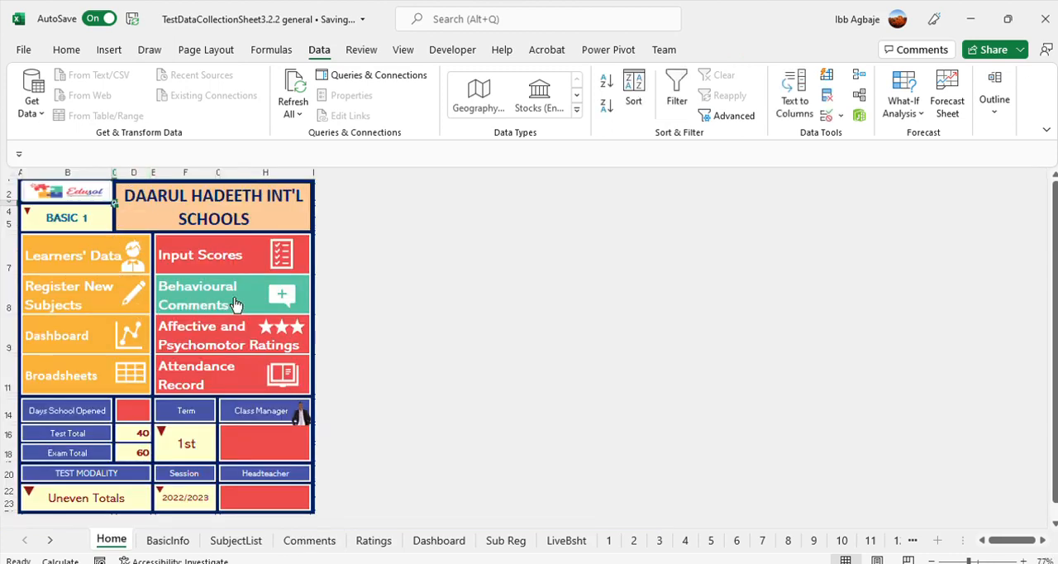
# Set the unnamed fourth subject's status to ELECTIVE and check its cell on the subject list
pyautogui.click(213, 256)
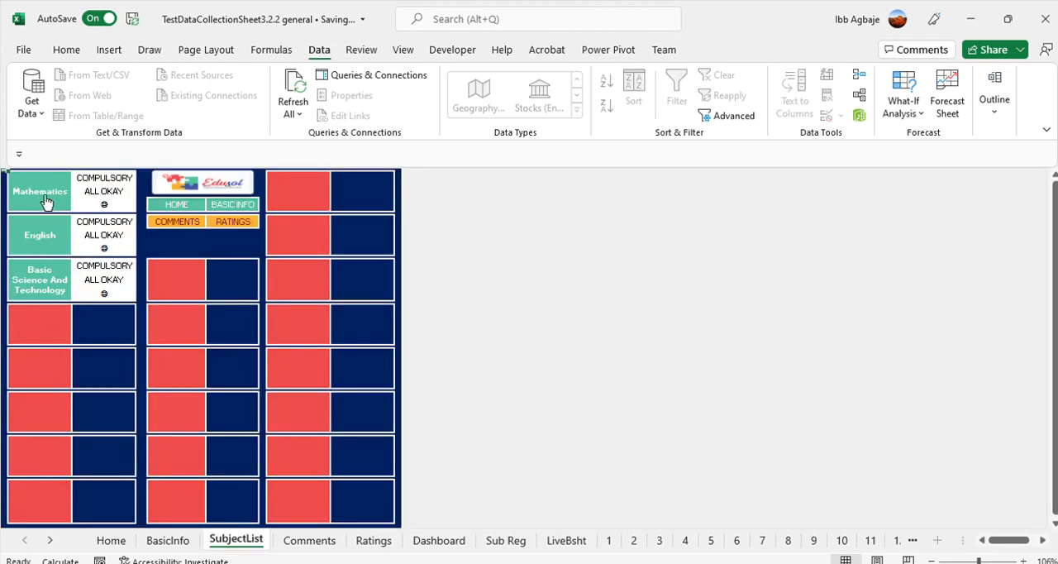
pyautogui.click(33, 323)
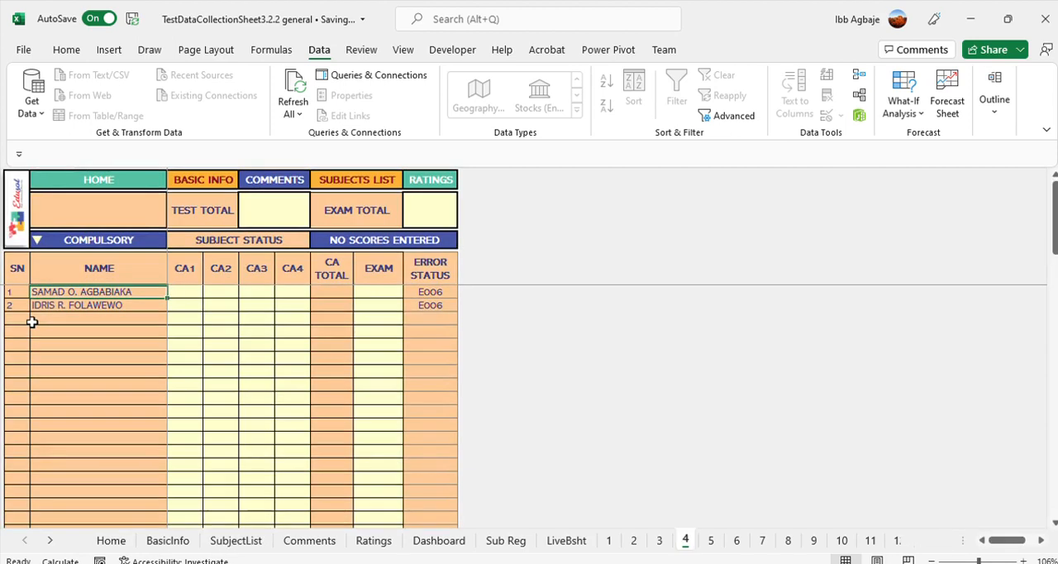
pyautogui.click(147, 240)
pyautogui.click(175, 238)
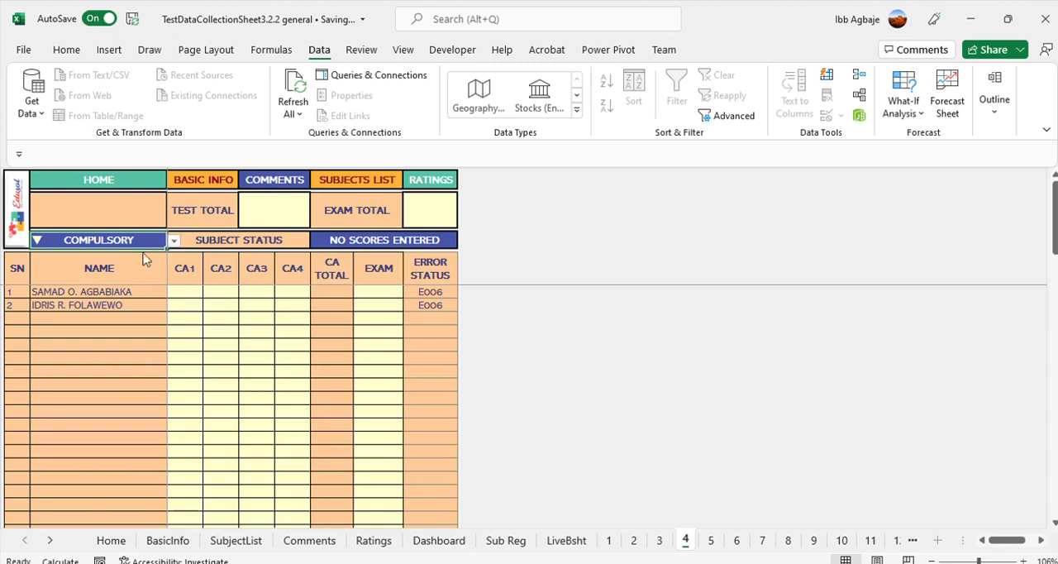
pyautogui.click(128, 270)
pyautogui.click(208, 319)
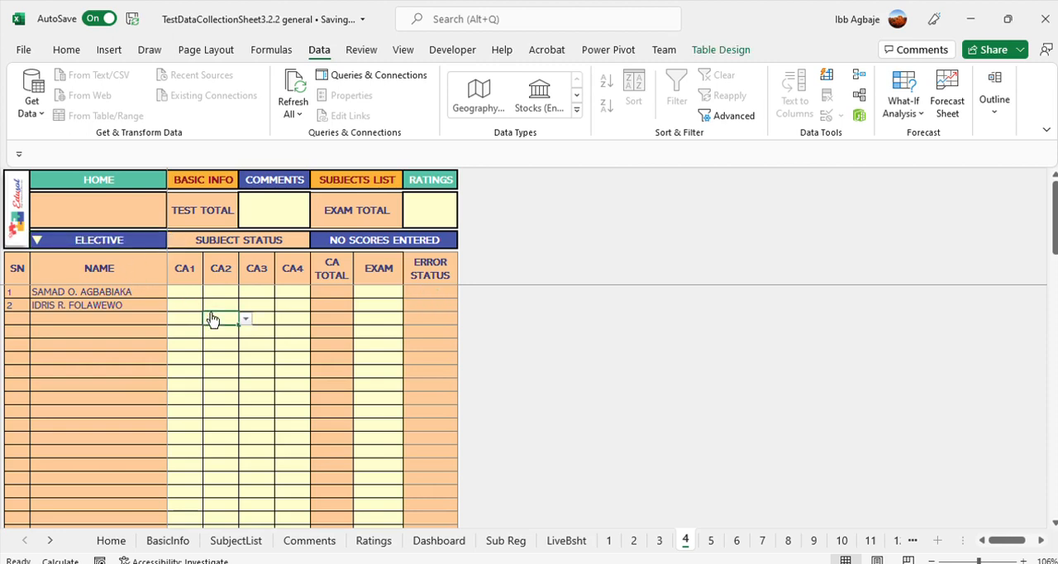
pyautogui.click(113, 180)
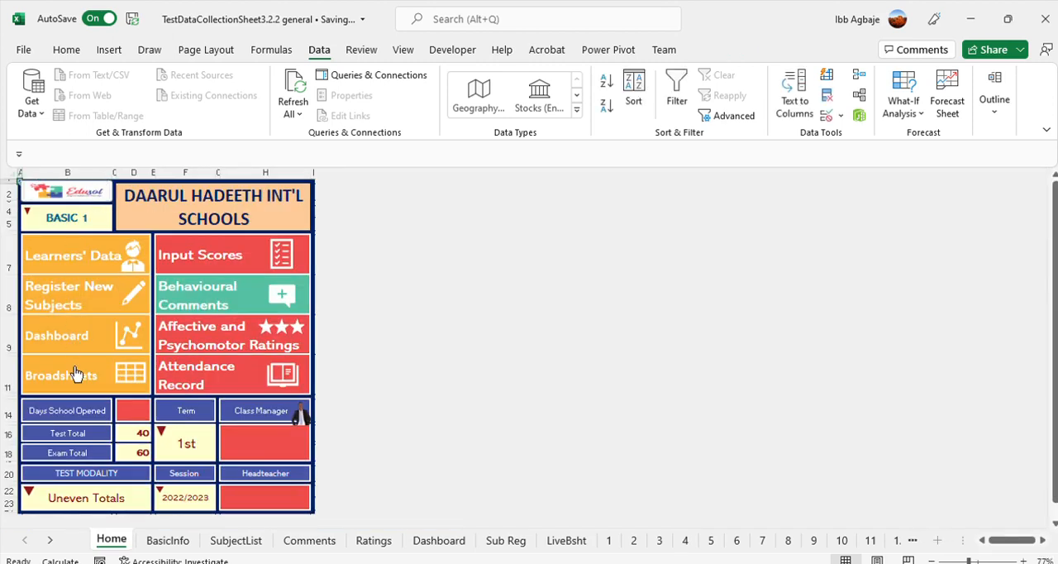
pyautogui.click(208, 253)
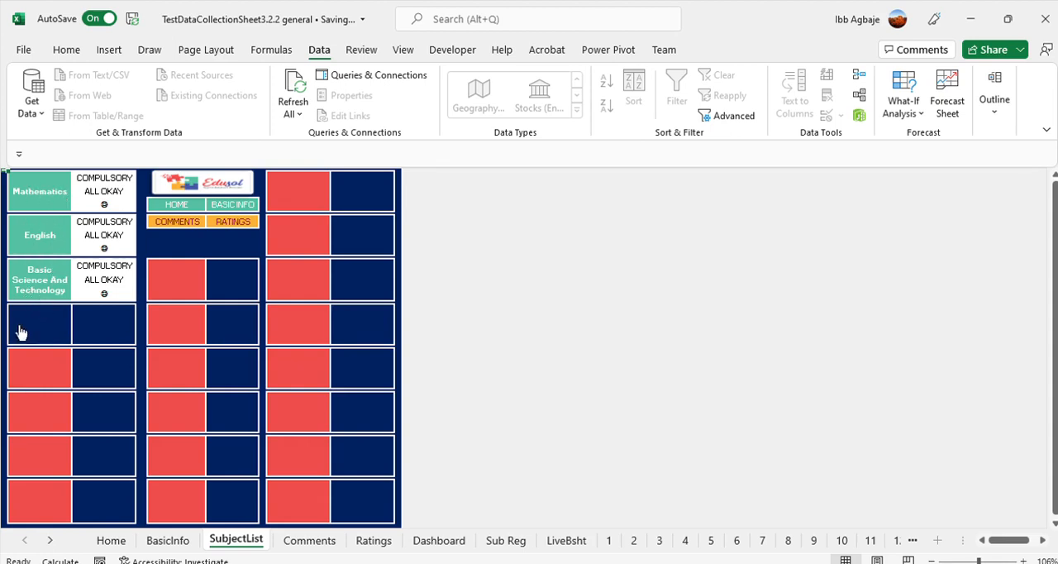
pyautogui.click(182, 198)
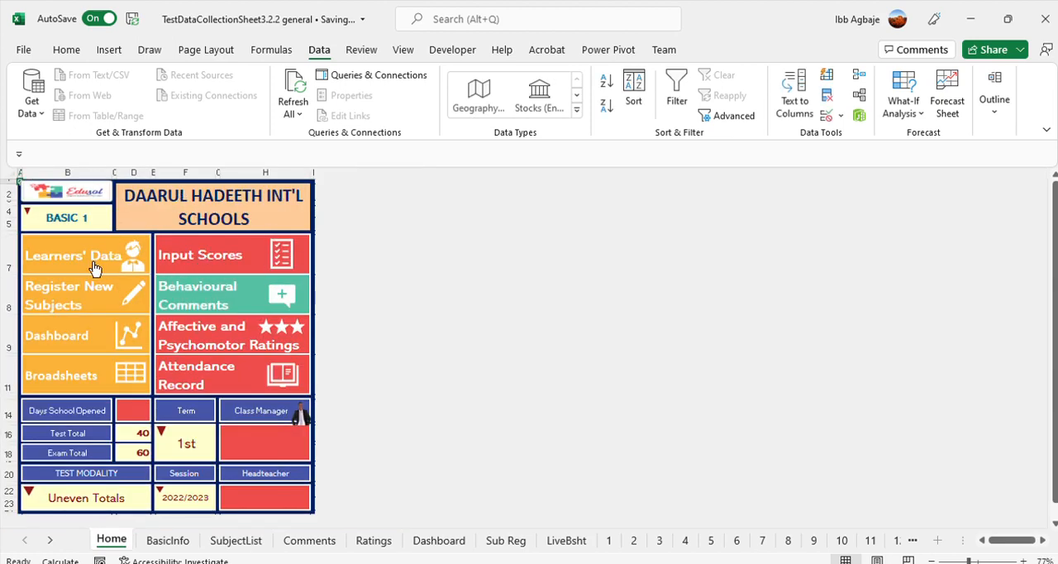
# Rate the first learner A and the second learner B for Hardworking, and return to the Home sheet
pyautogui.click(220, 333)
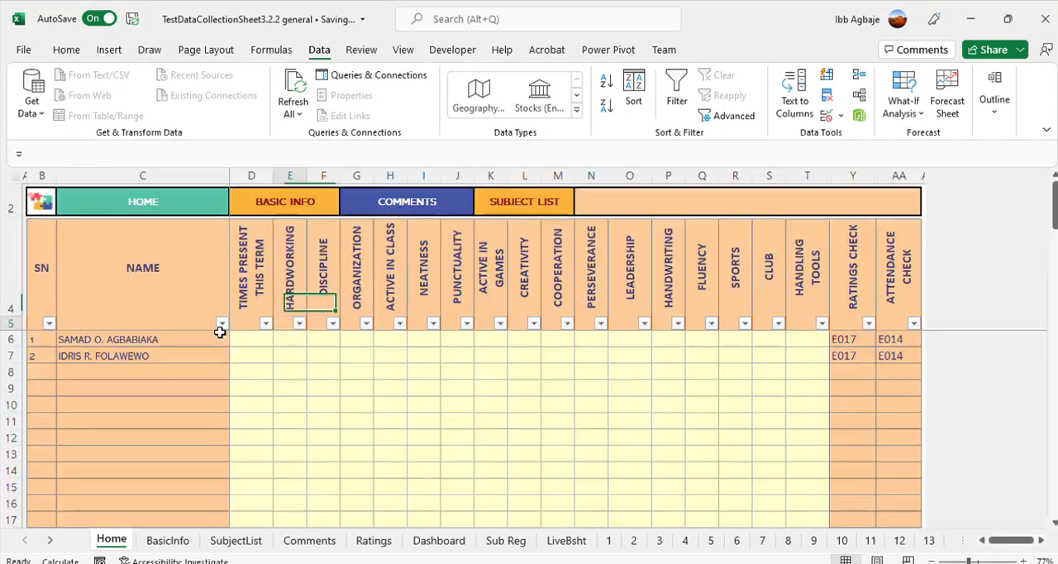
pyautogui.click(289, 340)
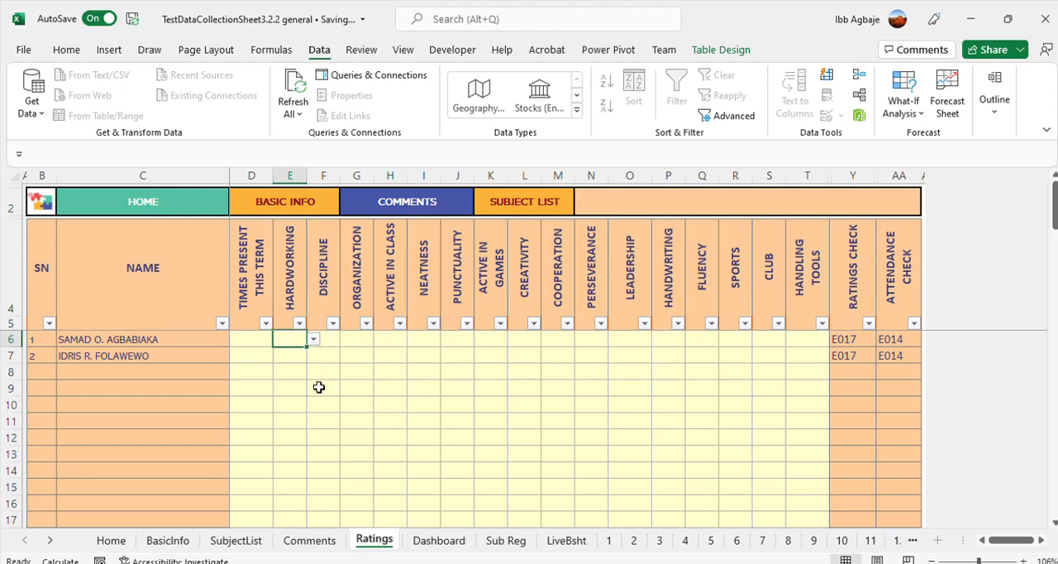
pyautogui.write('A')
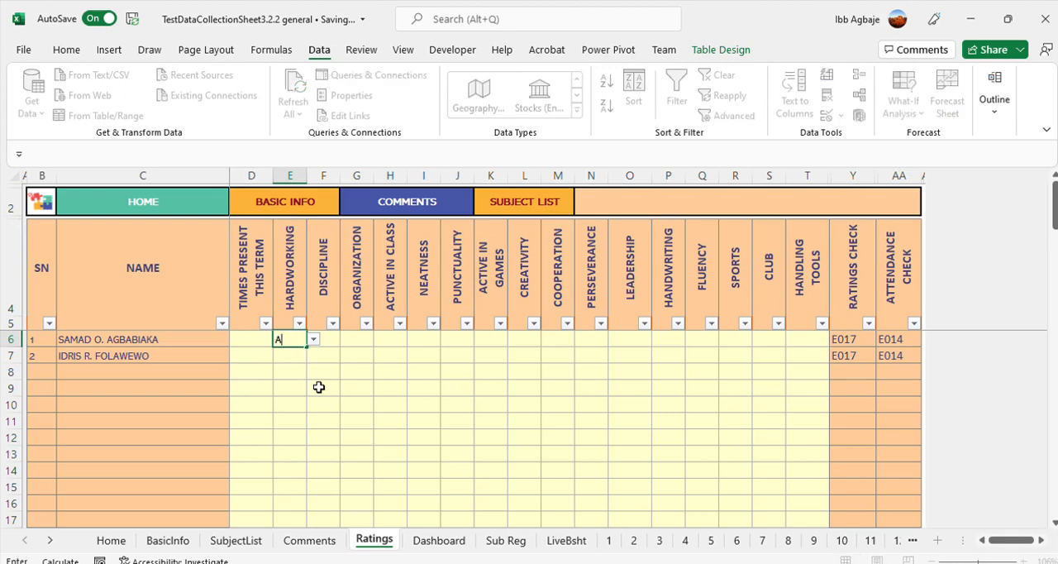
pyautogui.press('Return')
pyautogui.write('B')
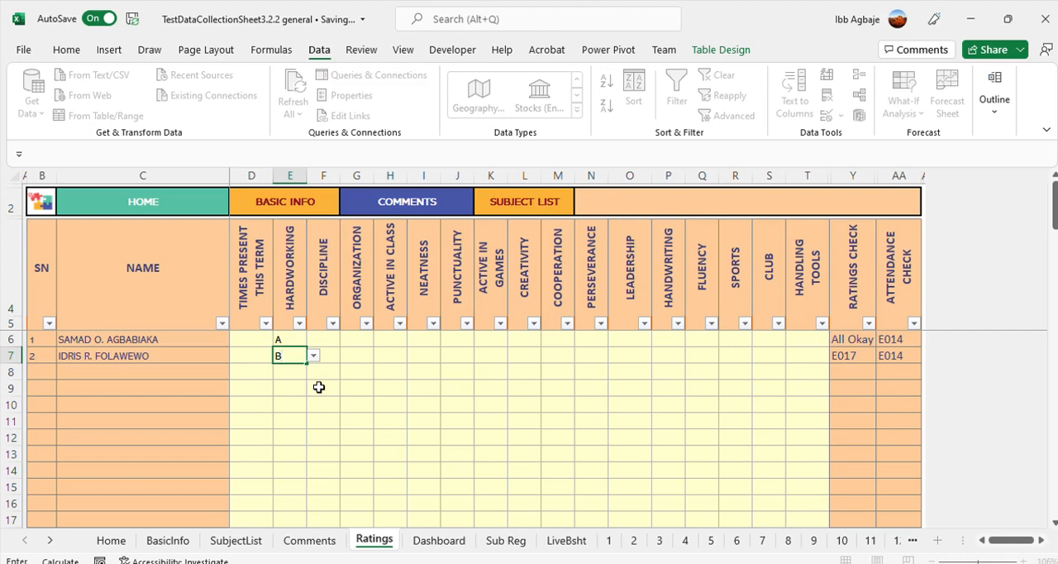
pyautogui.click(319, 388)
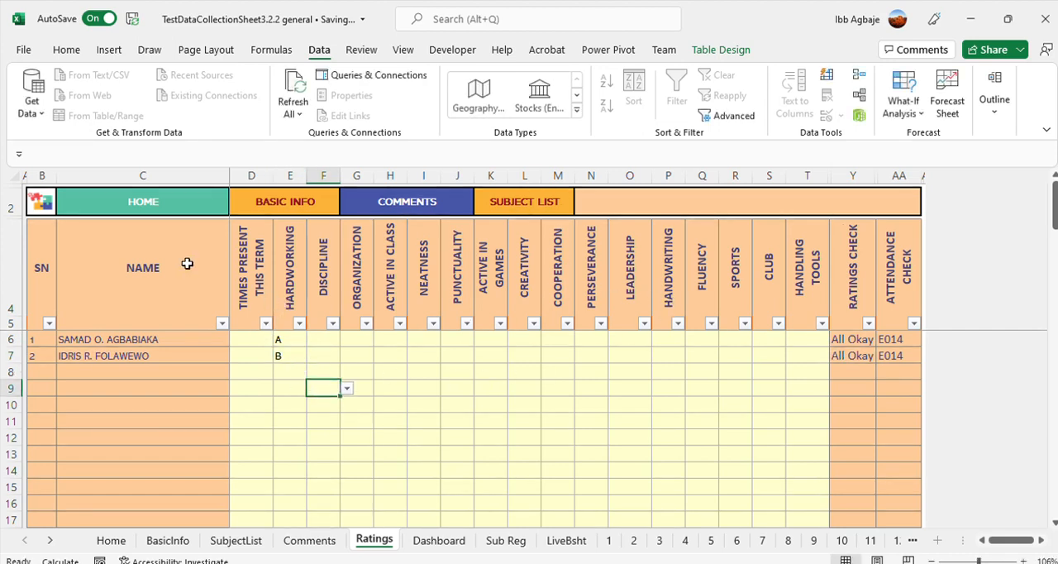
pyautogui.click(150, 208)
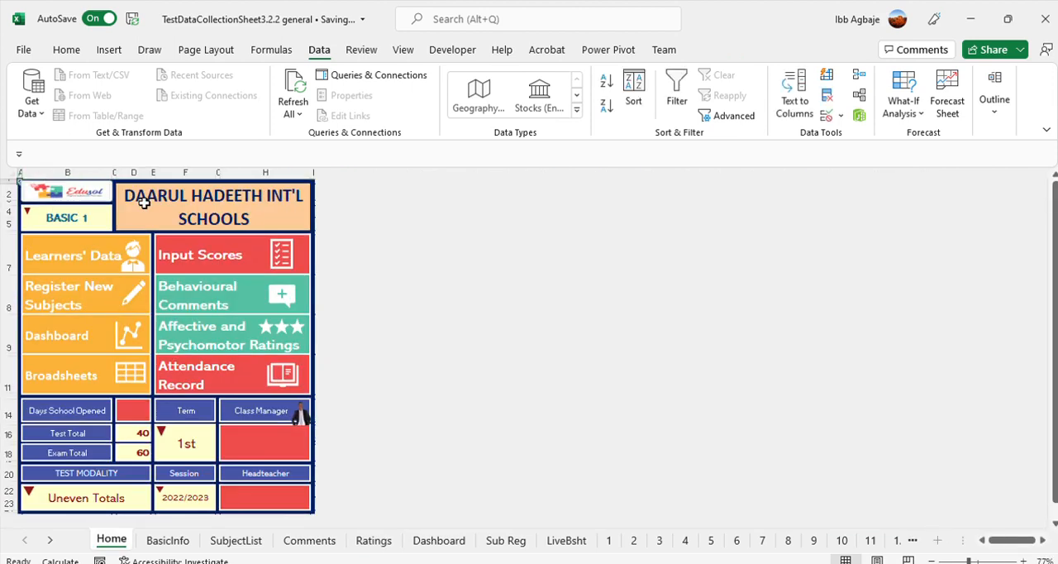
# Record 150 times present for the first learner and 145 for the second, and return to the Home sheet
pyautogui.click(196, 365)
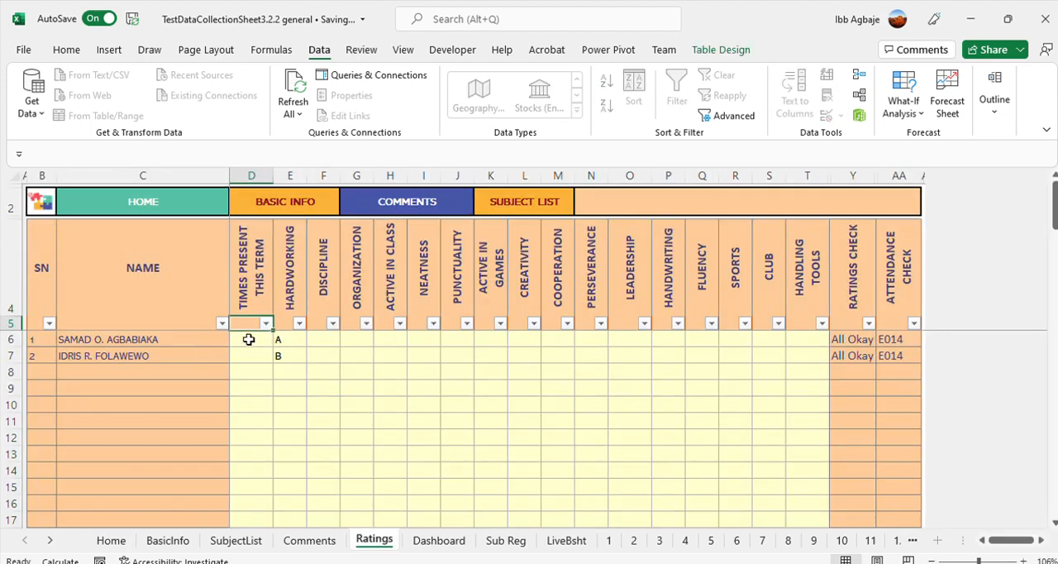
pyautogui.click(248, 339)
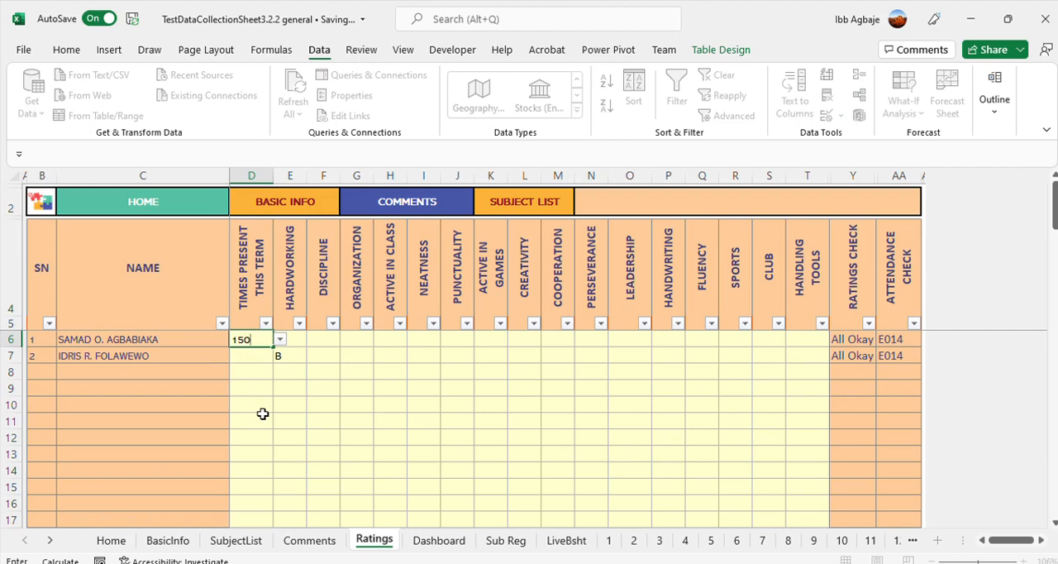
pyautogui.write('150')
pyautogui.press('Return')
pyautogui.write('145')
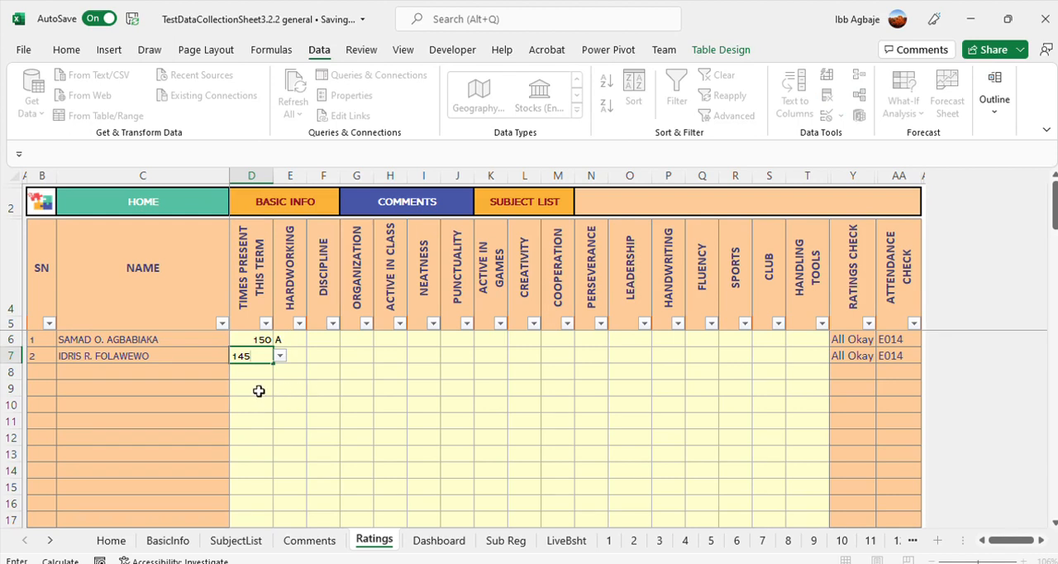
pyautogui.press('Return')
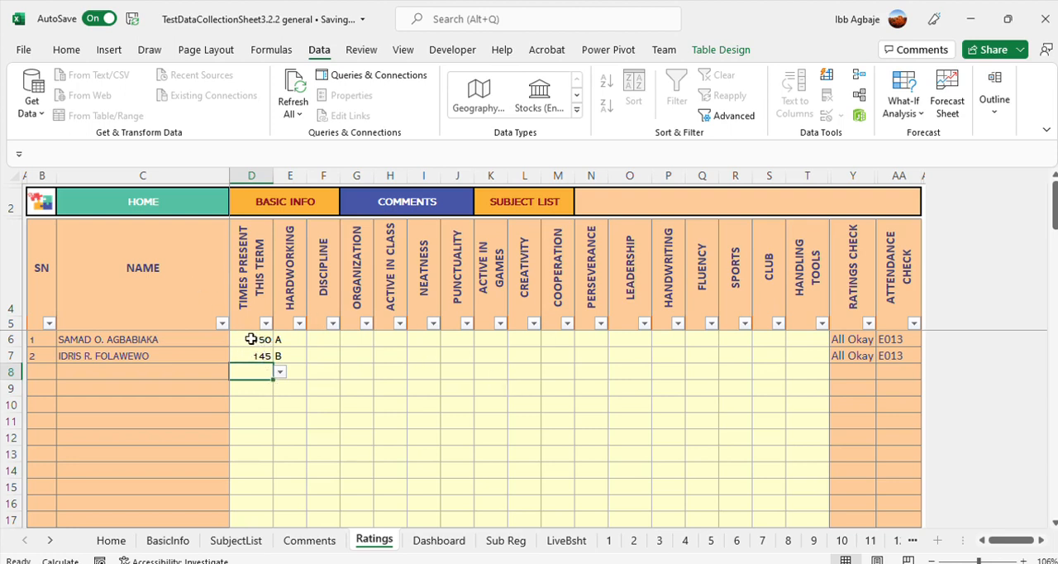
pyautogui.click(142, 200)
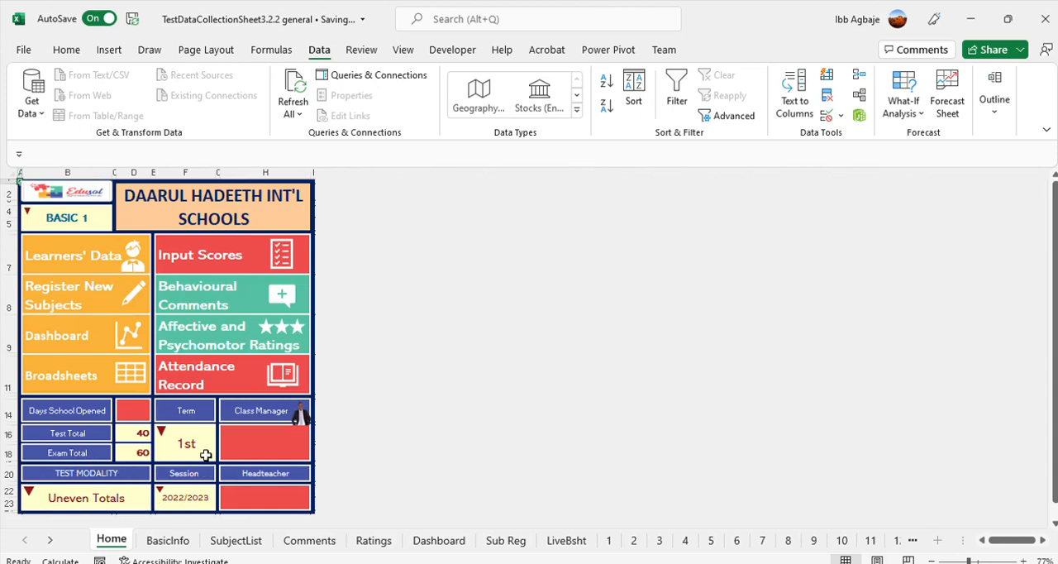
# Set Days School Opened to 160 on the Home sheet
pyautogui.click(132, 410)
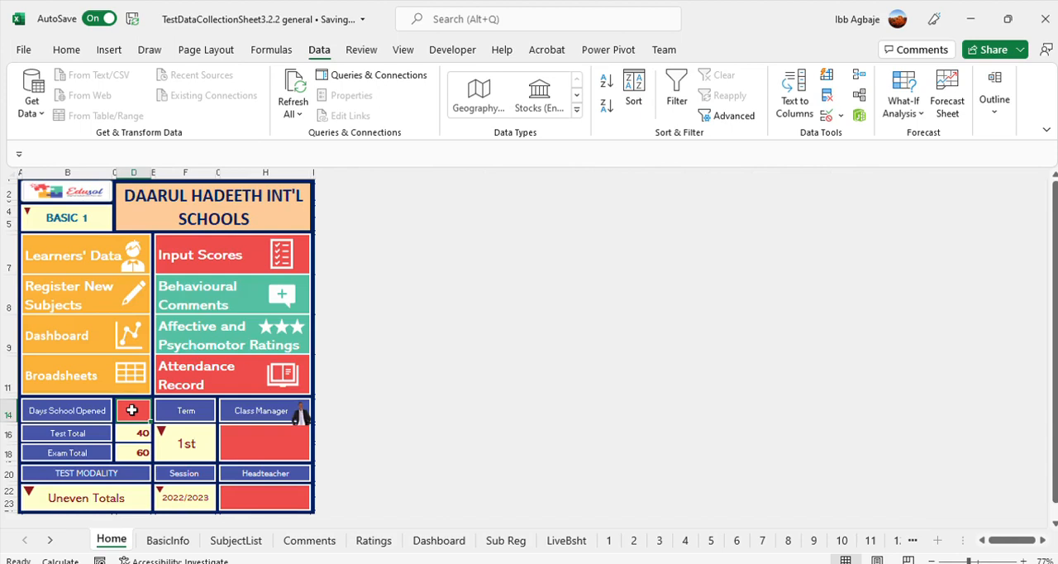
pyautogui.write('16')
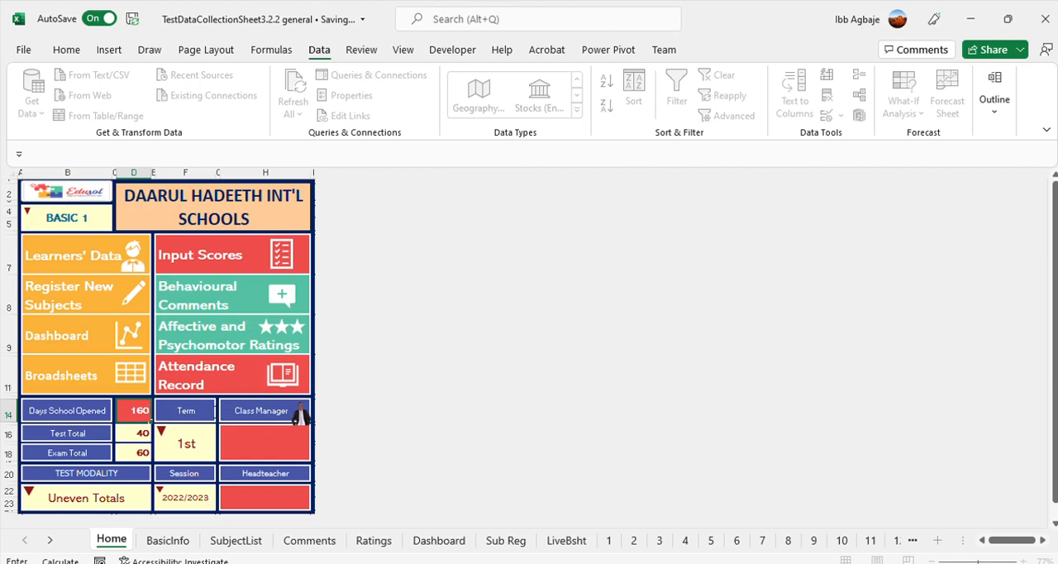
pyautogui.write('0')
pyautogui.press('Return')
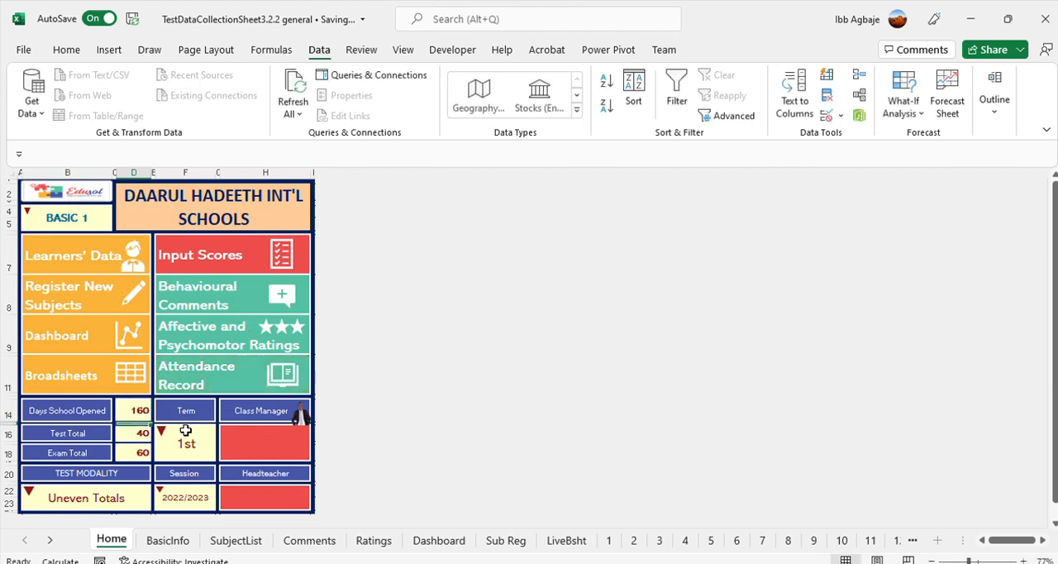
pyautogui.click(139, 410)
# Review both learners' attendance entries and attendance check on the Ratings sheet, and return through Home to the subject list
pyautogui.click(195, 371)
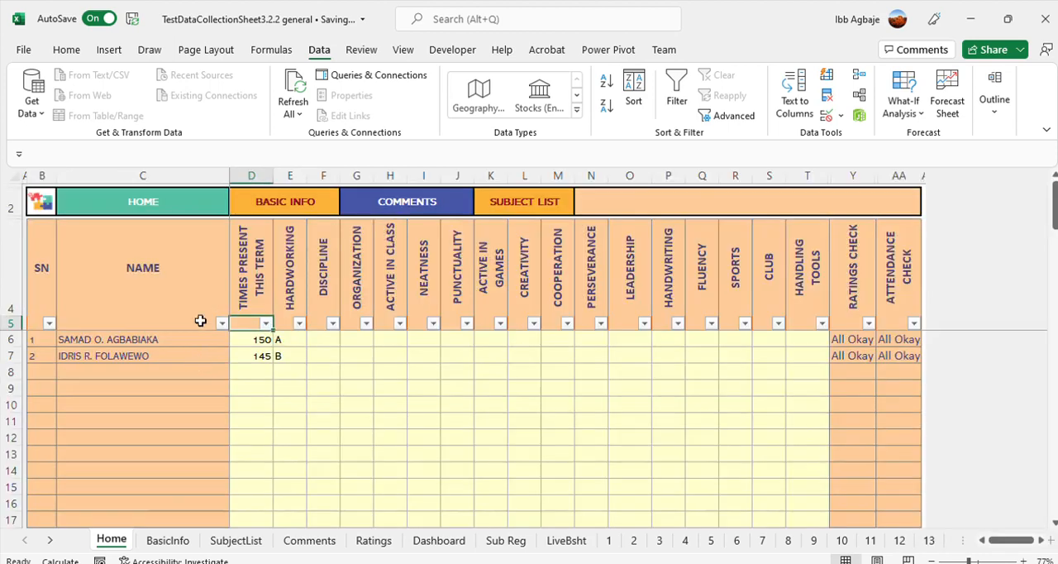
pyautogui.moveTo(250, 340); pyautogui.dragTo(251, 355)
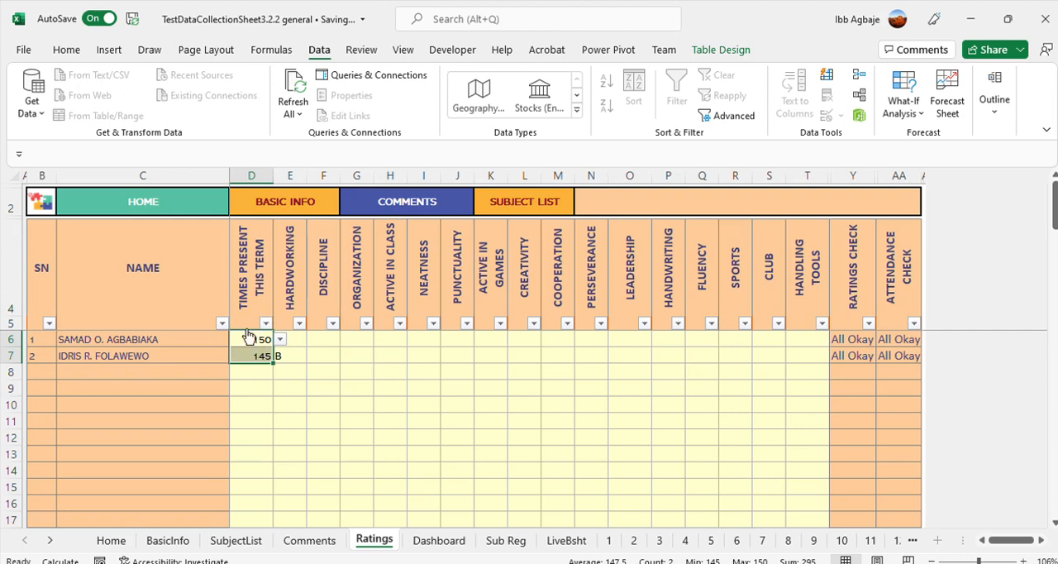
pyautogui.click(391, 417)
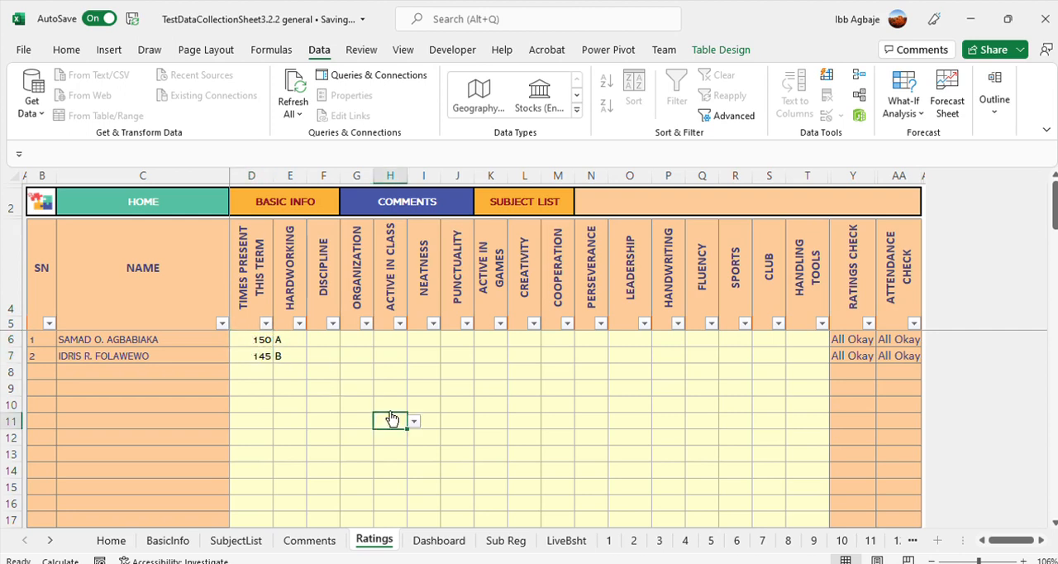
pyautogui.click(142, 204)
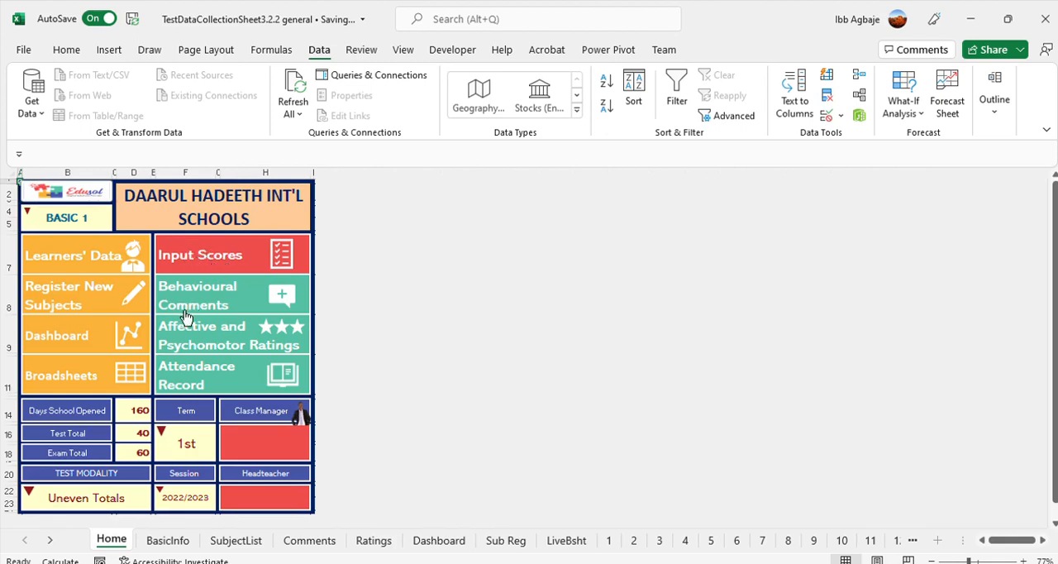
pyautogui.click(191, 253)
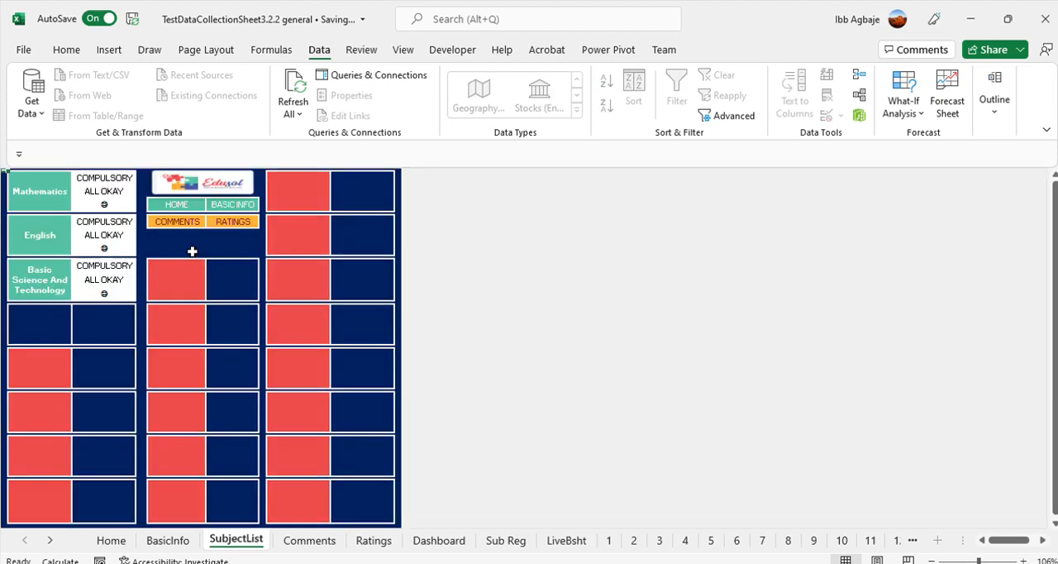
# Open the Mathematics score sheet and change the subject from compulsory to ELECTIVE
pyautogui.click(40, 192)
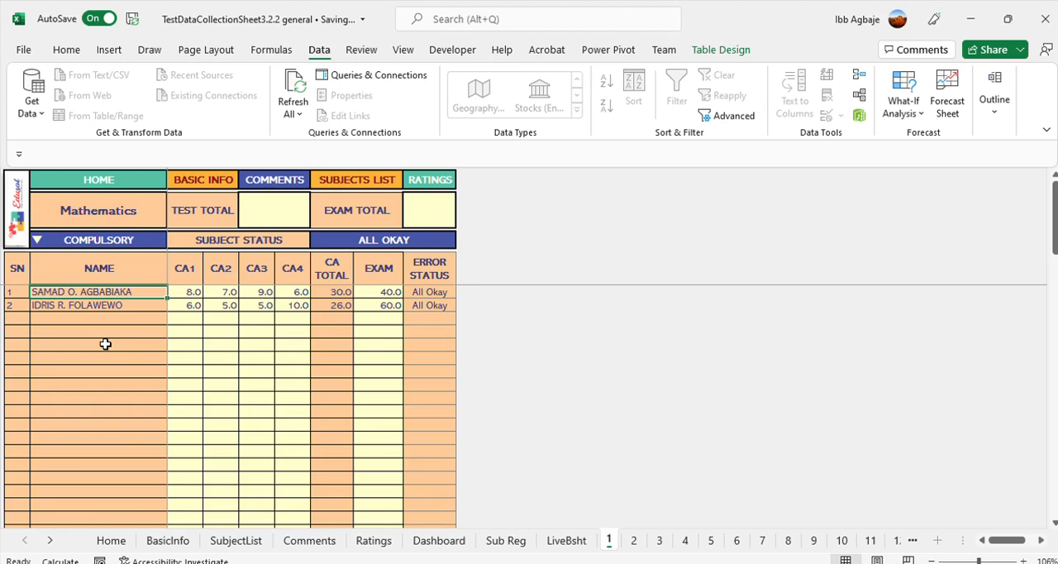
pyautogui.click(151, 239)
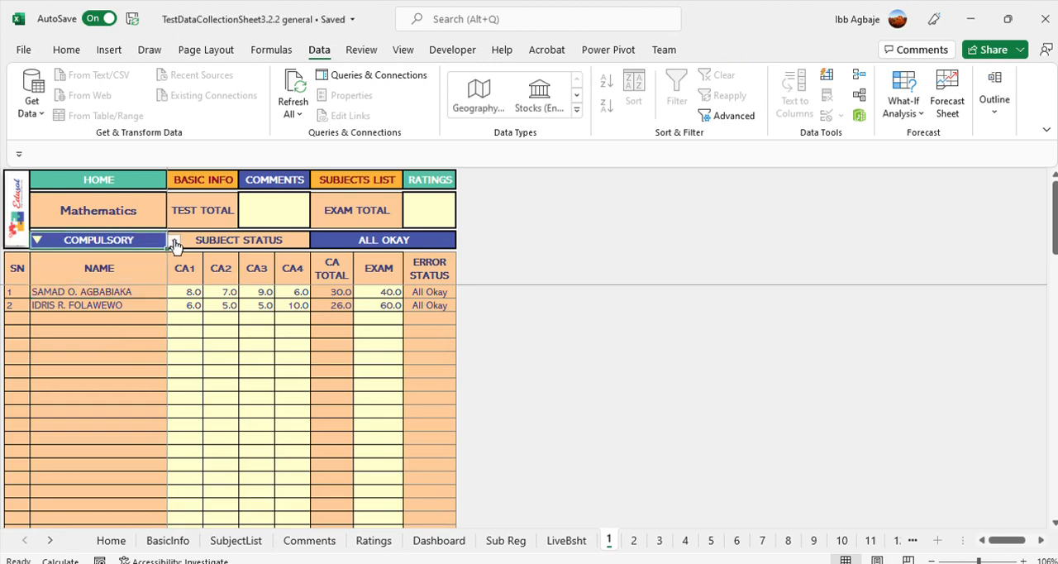
pyautogui.click(117, 268)
pyautogui.click(217, 329)
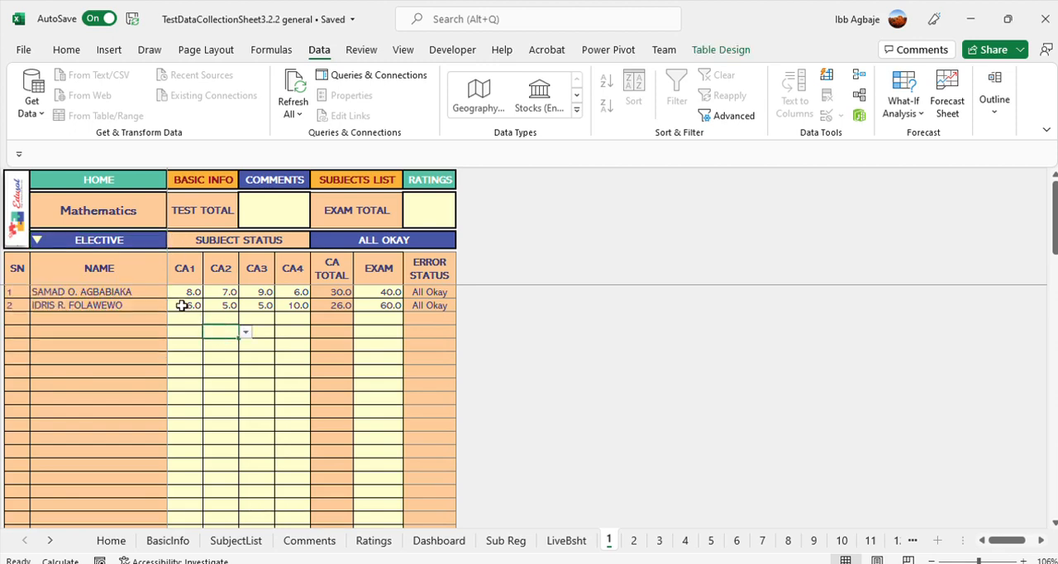
# Clear the second learner's CA1 to CA4 and exam scores on the Mathematics sheet
pyautogui.moveTo(180, 304); pyautogui.dragTo(258, 327)
pyautogui.click(213, 357)
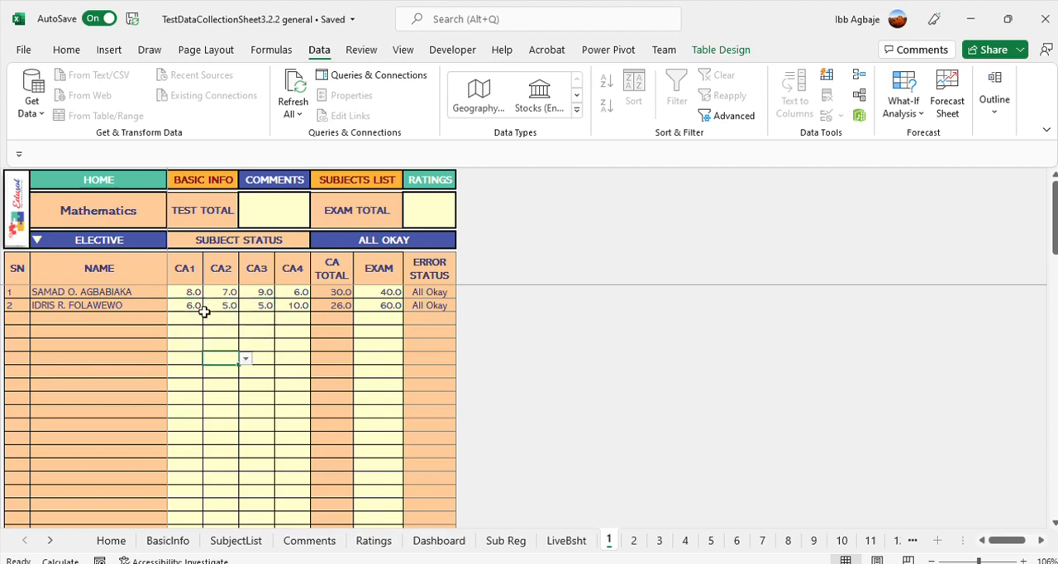
pyautogui.moveTo(193, 304); pyautogui.dragTo(293, 304)
pyautogui.press('Delete')
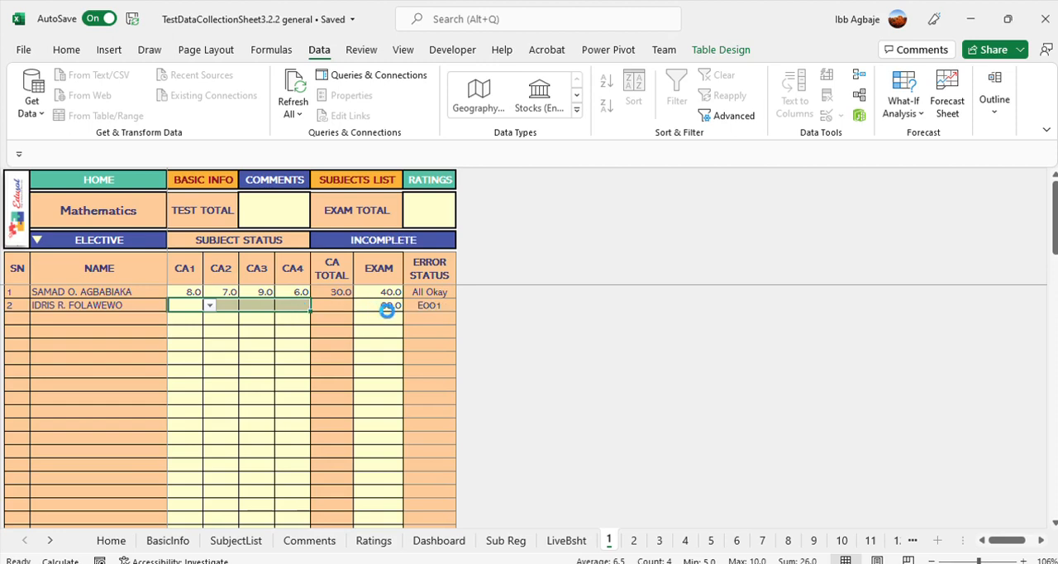
pyautogui.click(380, 304)
pyautogui.press('Delete')
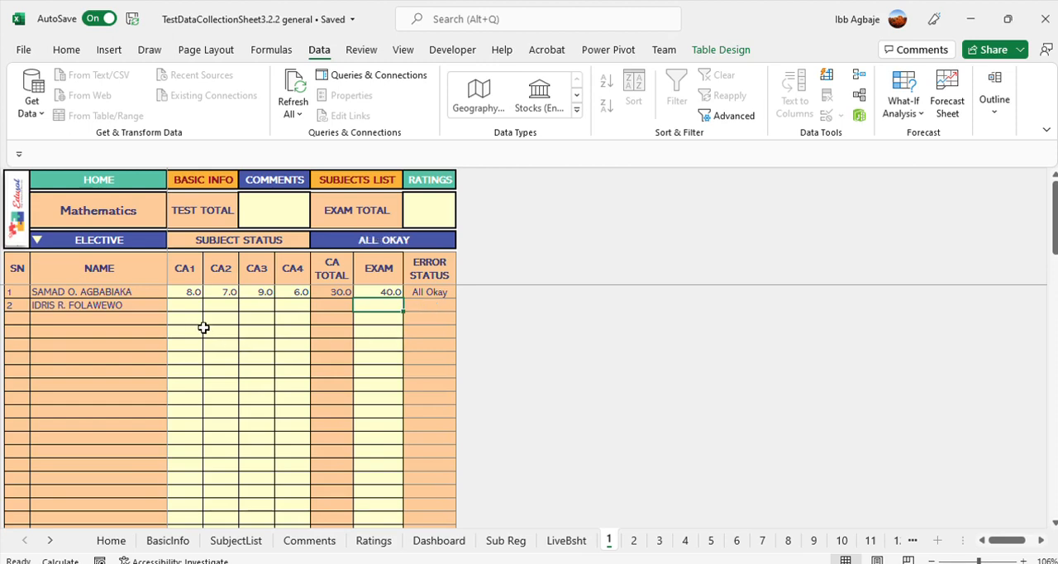
# Enter a trial CA1 score of 12 for the second learner in Mathematics, and clear it again
pyautogui.click(185, 305)
pyautogui.write('12')
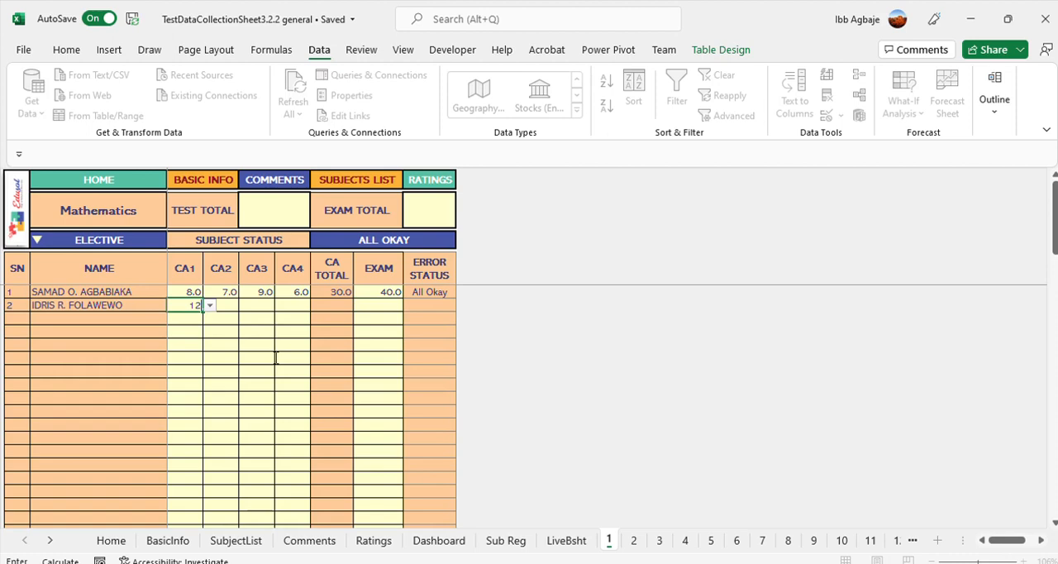
pyautogui.press('Return')
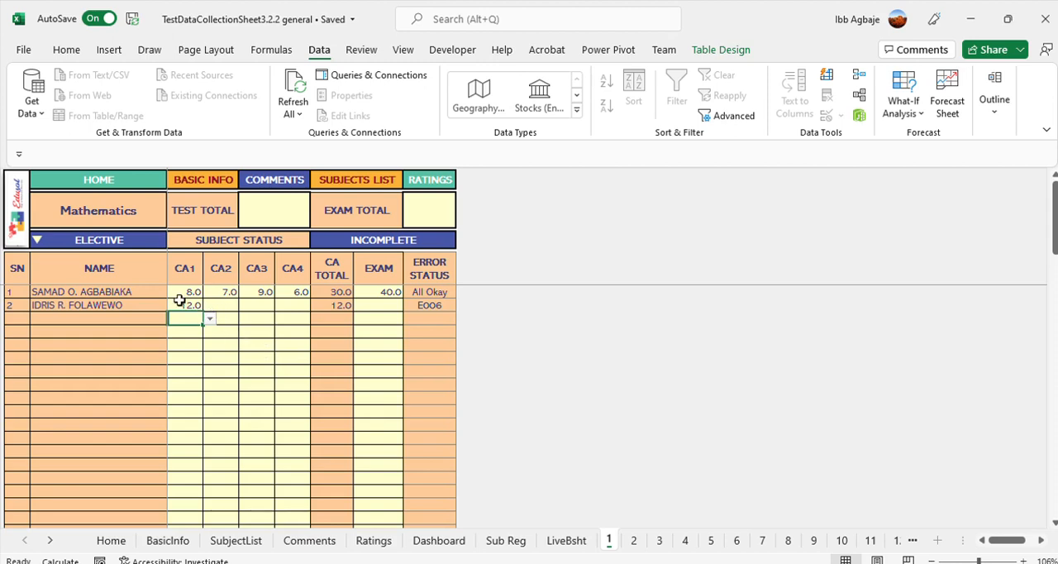
pyautogui.click(179, 302)
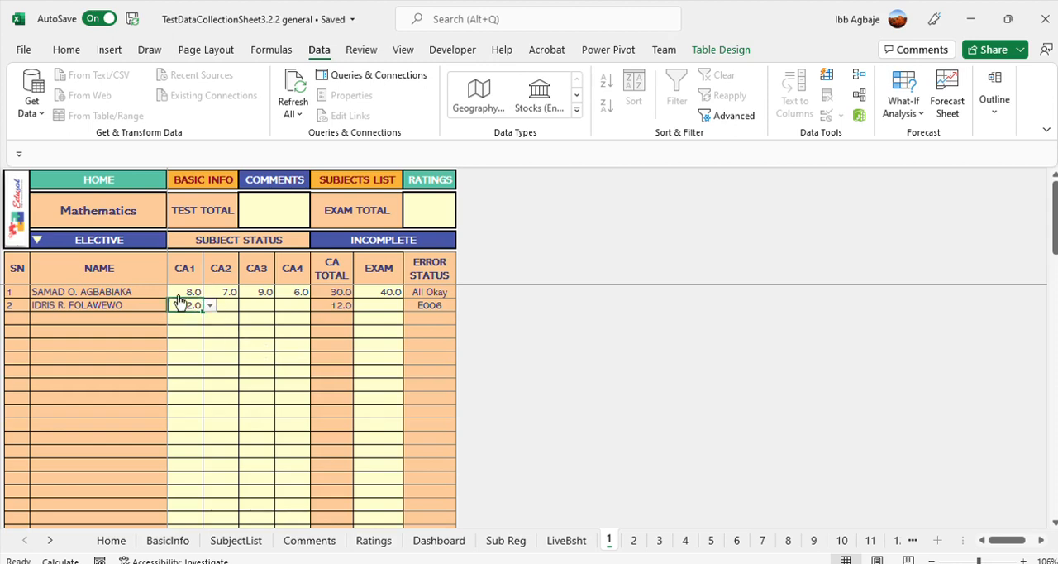
pyautogui.press('Delete')
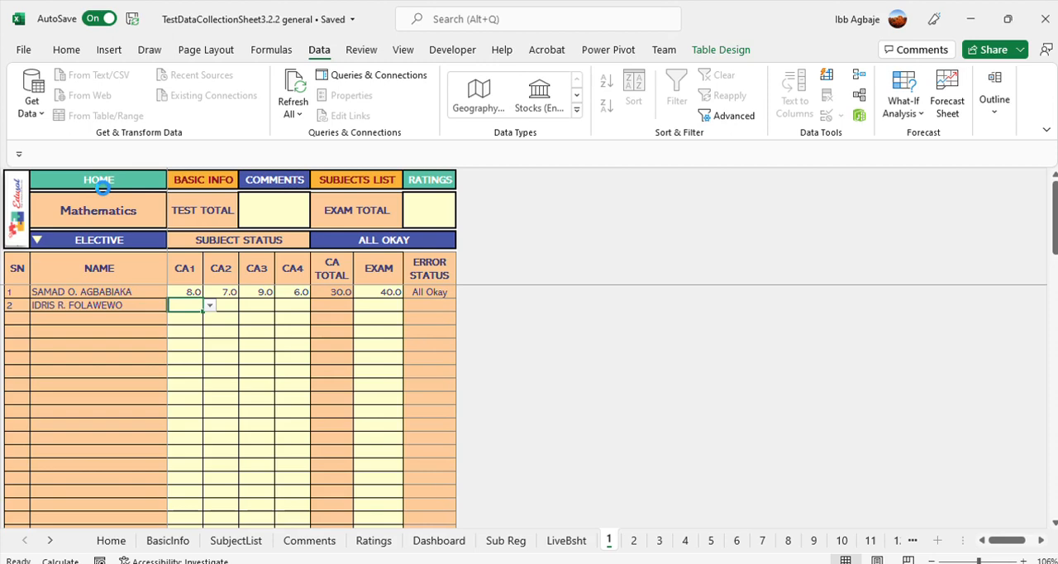
# Check the subject list and the unregistered fifth subject's score sheet, and return to the Home sheet
pyautogui.click(99, 188)
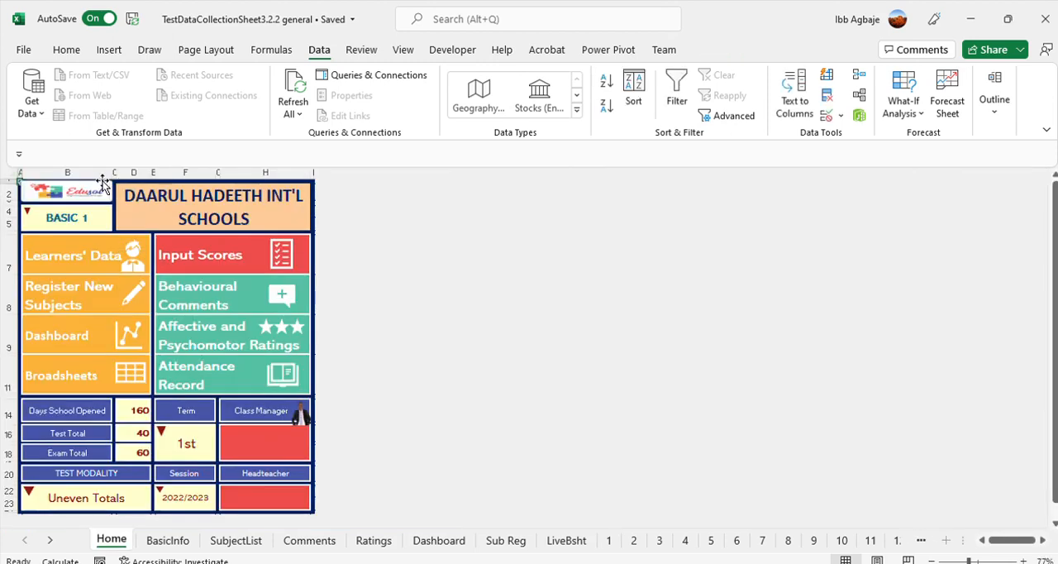
pyautogui.click(66, 283)
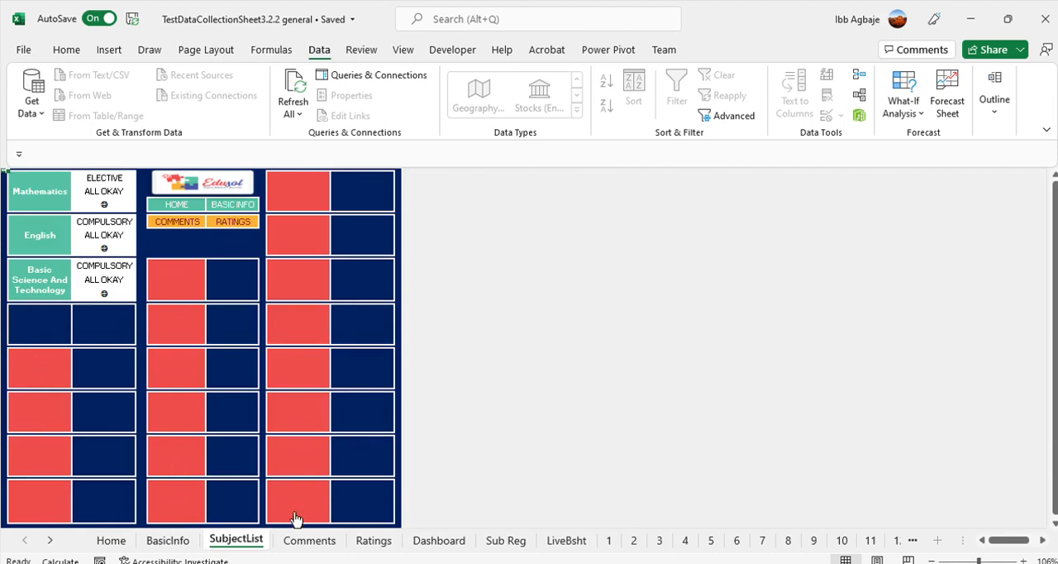
pyautogui.click(41, 372)
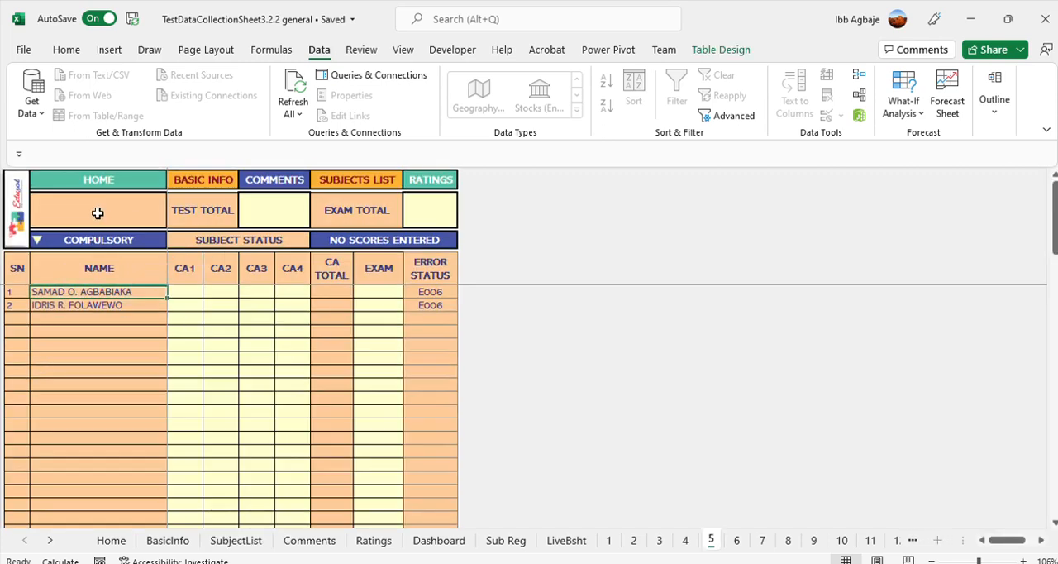
pyautogui.click(359, 183)
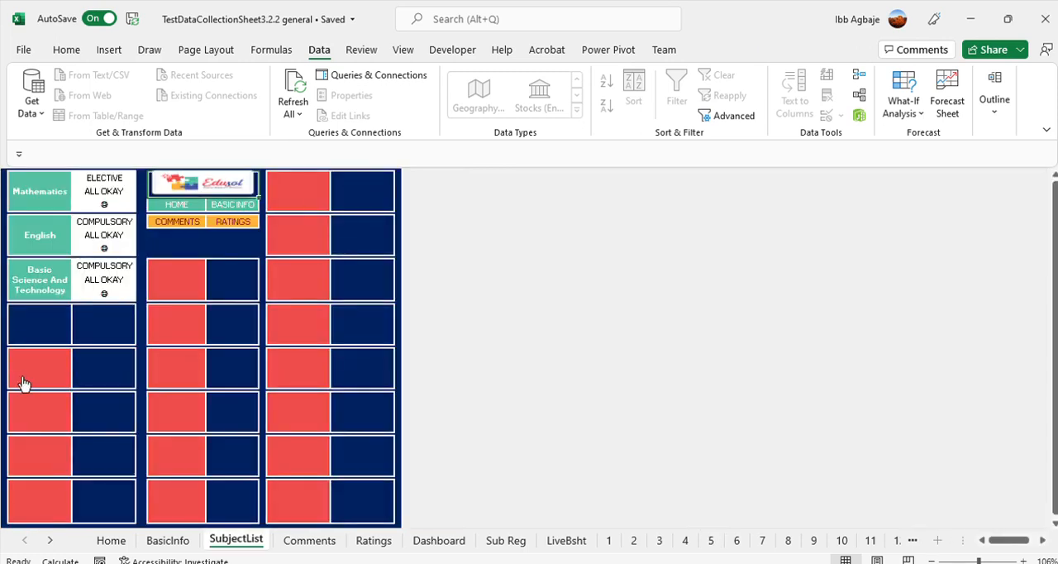
pyautogui.click(176, 206)
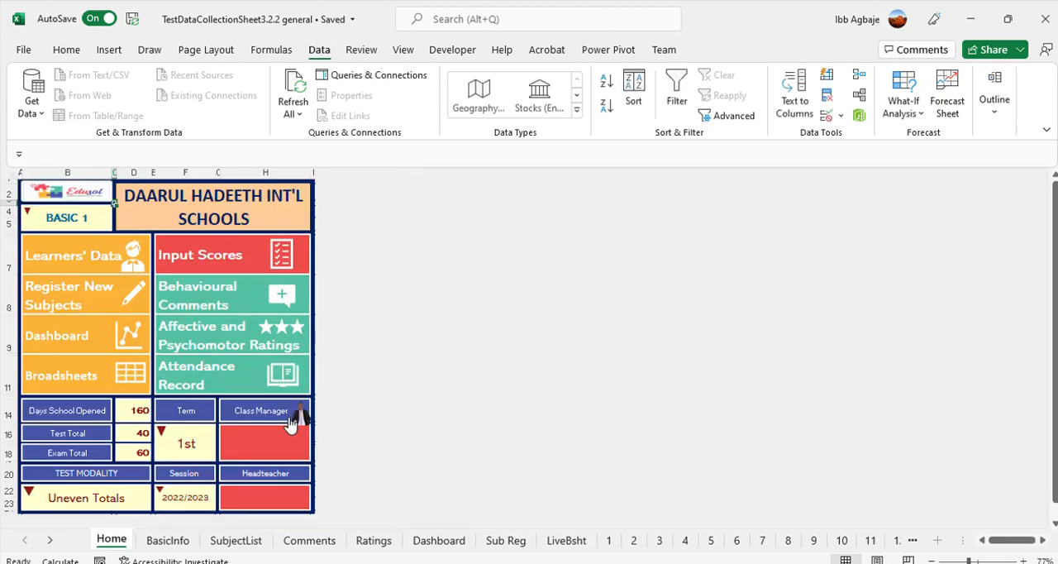
# Enter the class manager's name and the headteacher's name on the Home sheet
pyautogui.click(256, 444)
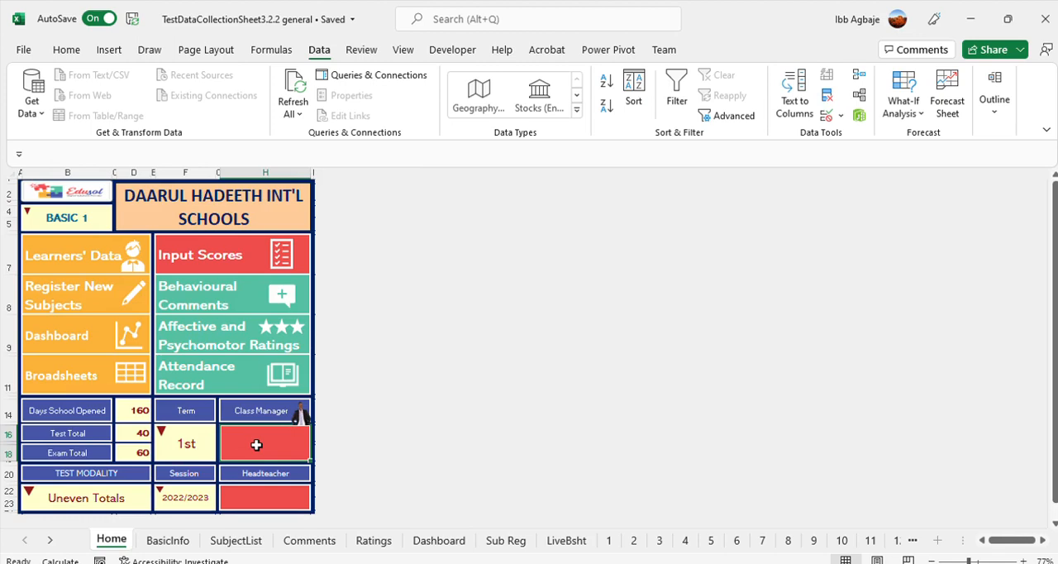
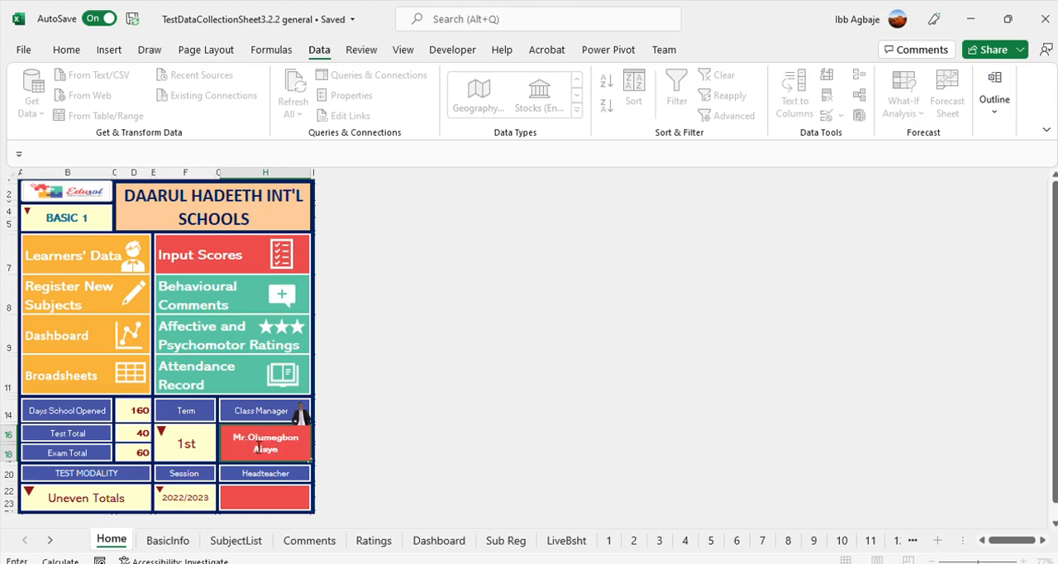
pyautogui.click(286, 497)
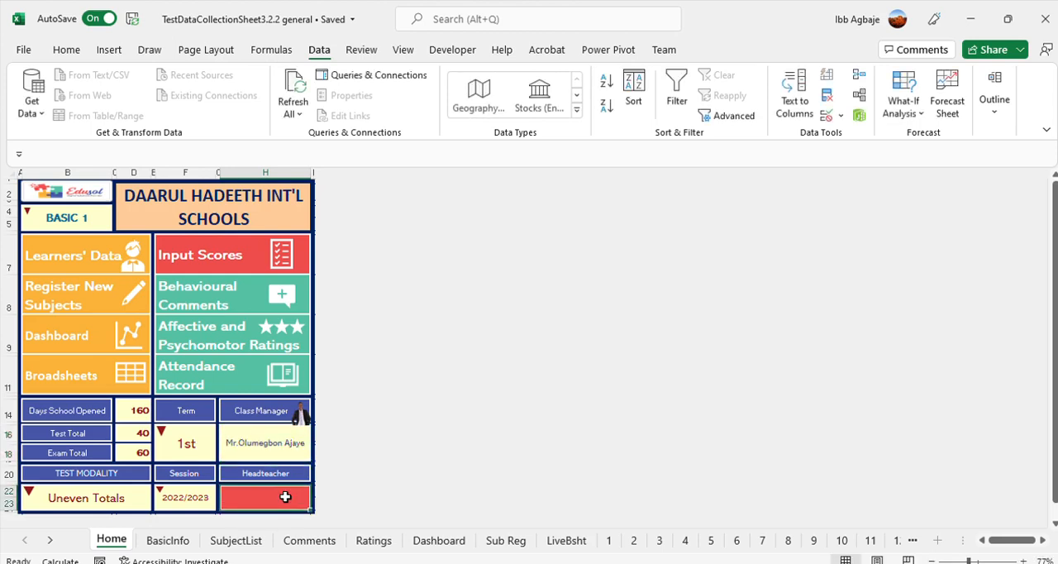
pyautogui.write('Mrs Bankole')
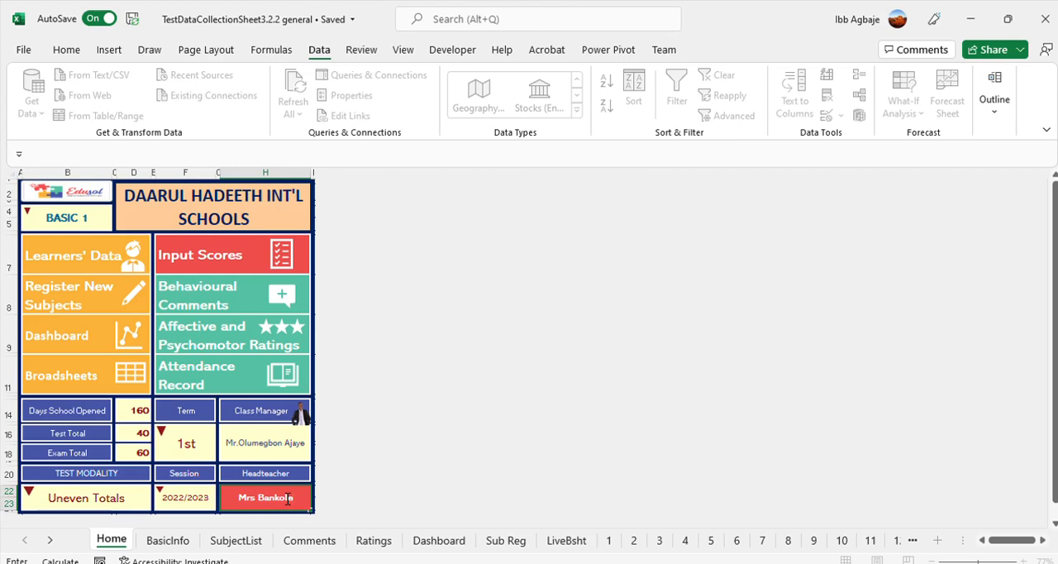
pyautogui.press('Return')
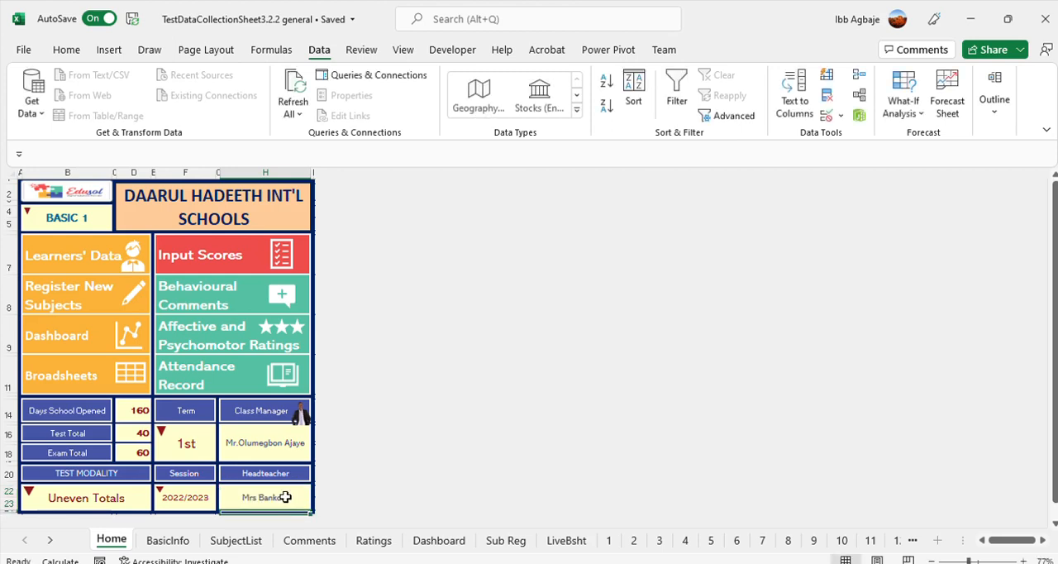
# Examine the Term, Test Modality and Session settings on the Home sheet
pyautogui.click(205, 444)
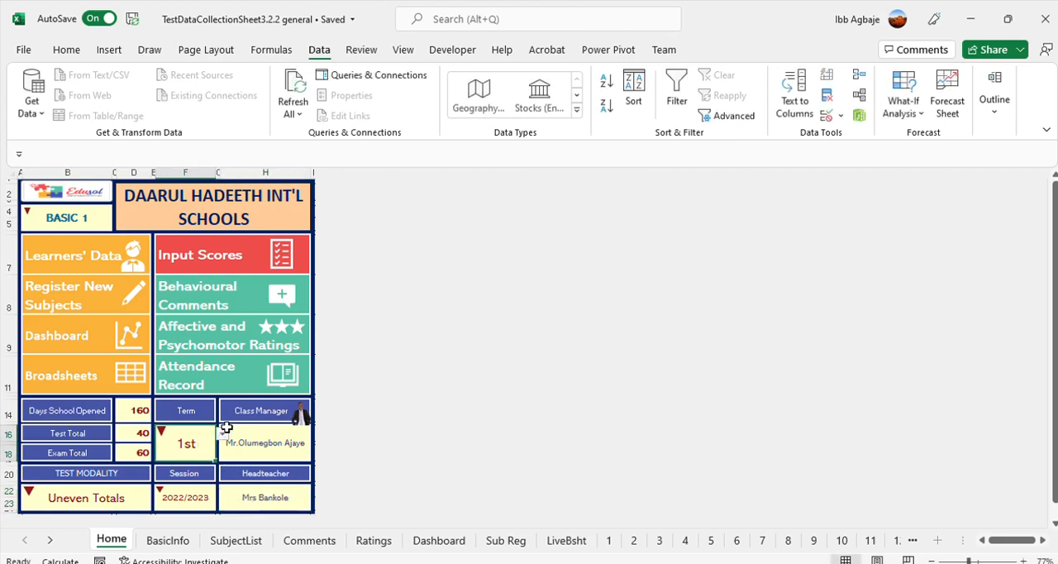
pyautogui.click(122, 498)
pyautogui.click(210, 497)
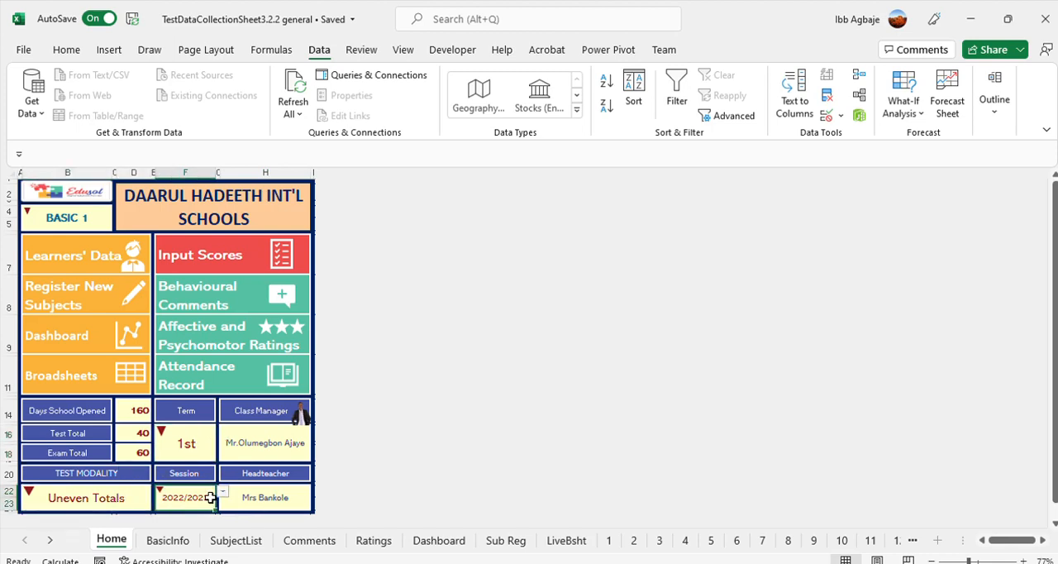
pyautogui.click(227, 493)
pyautogui.click(206, 496)
# Switch the Test Modality to Even Totals, and set it back to Uneven Totals
pyautogui.click(83, 498)
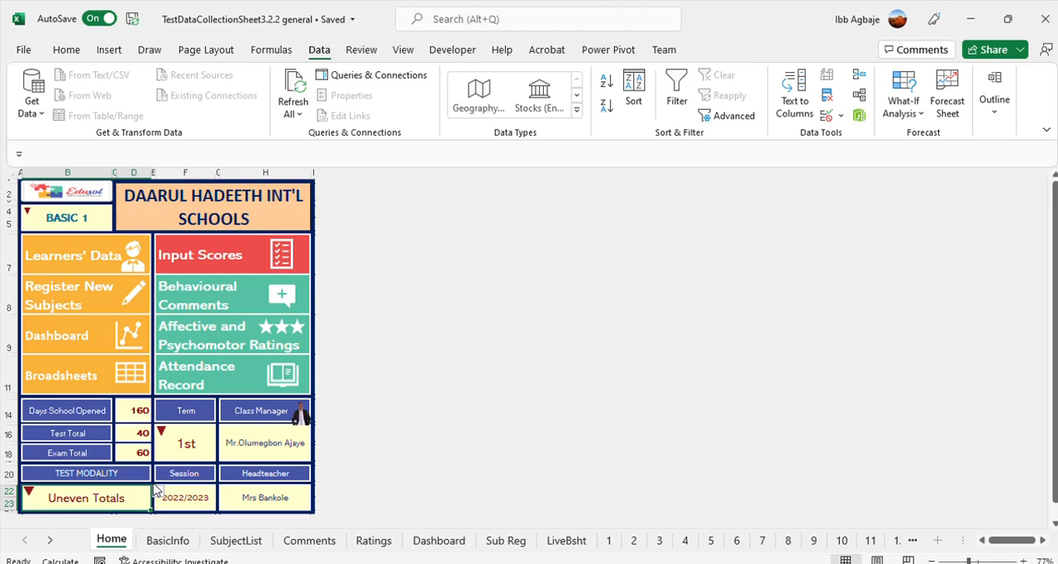
pyautogui.click(105, 503)
pyautogui.click(92, 519)
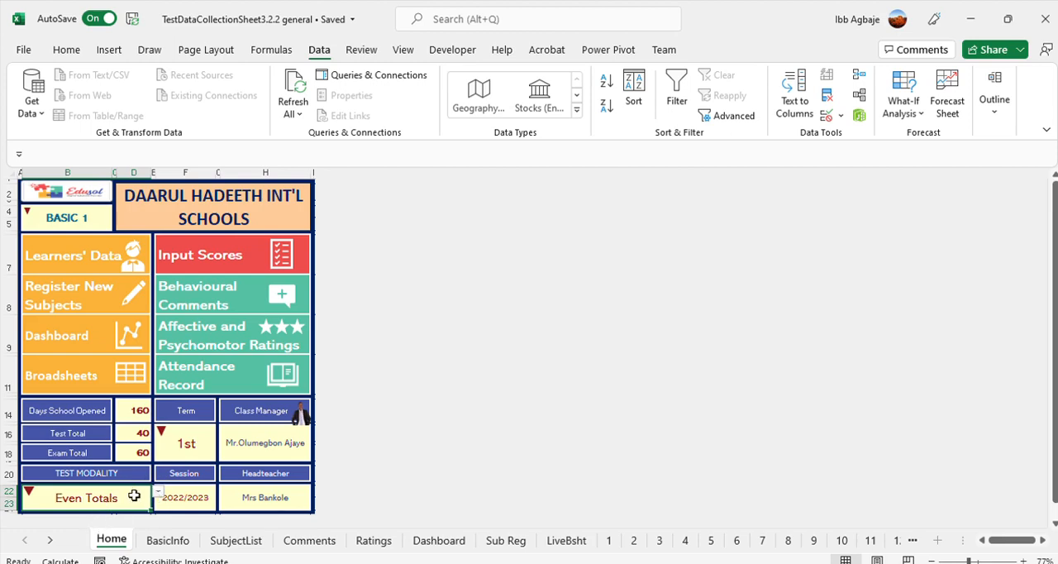
pyautogui.click(163, 492)
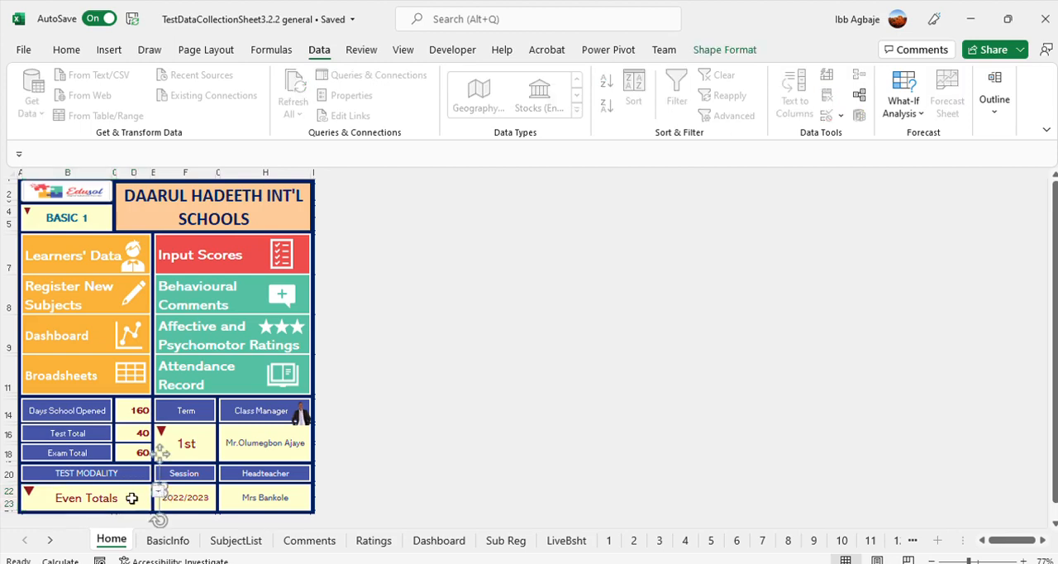
pyautogui.click(131, 498)
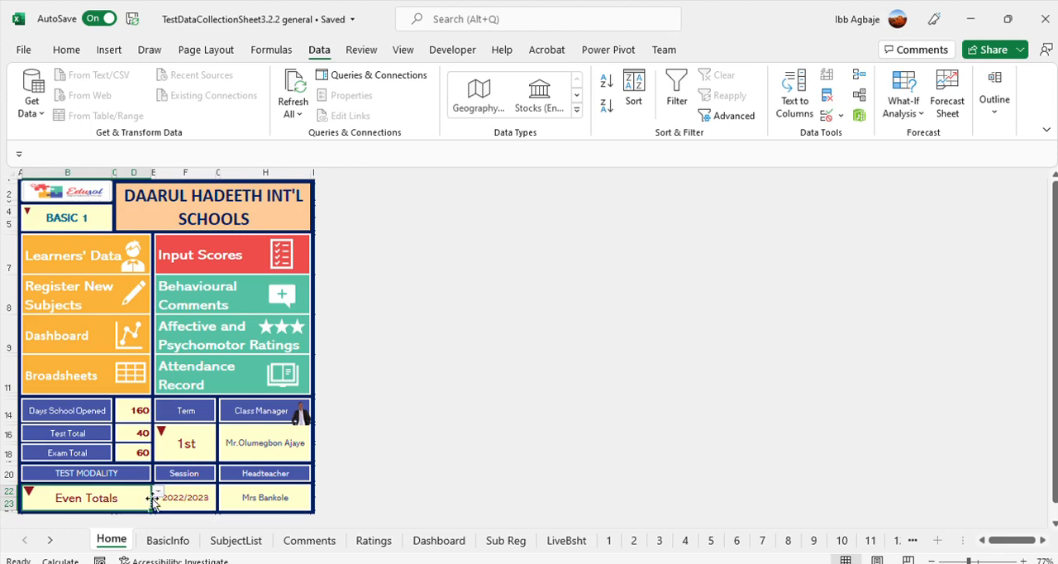
pyautogui.click(157, 491)
pyautogui.click(85, 534)
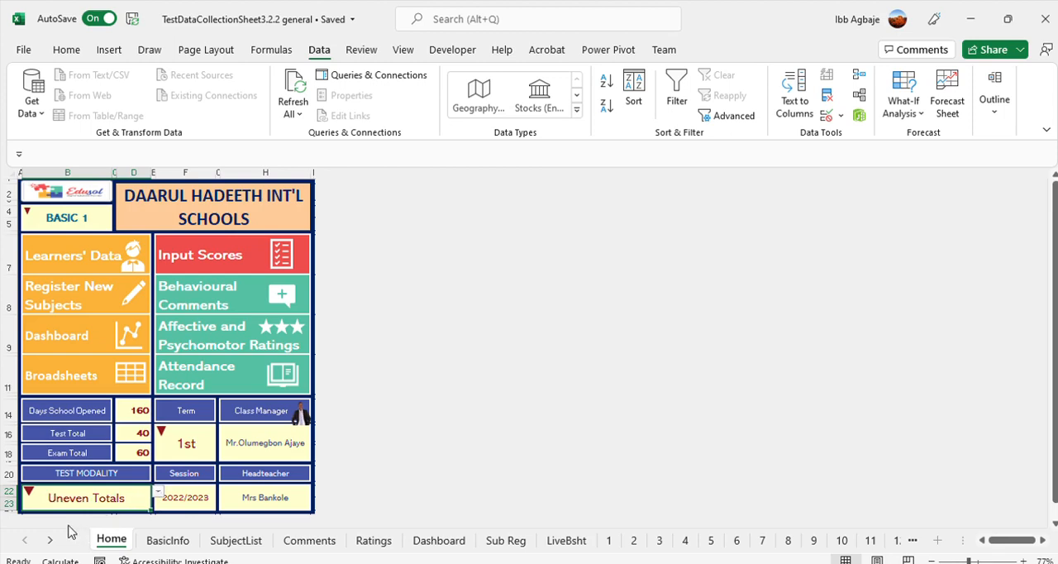
# Review the BASIC 1 first-term broadsheet and its score analysis, and return to the Home sheet
pyautogui.click(68, 376)
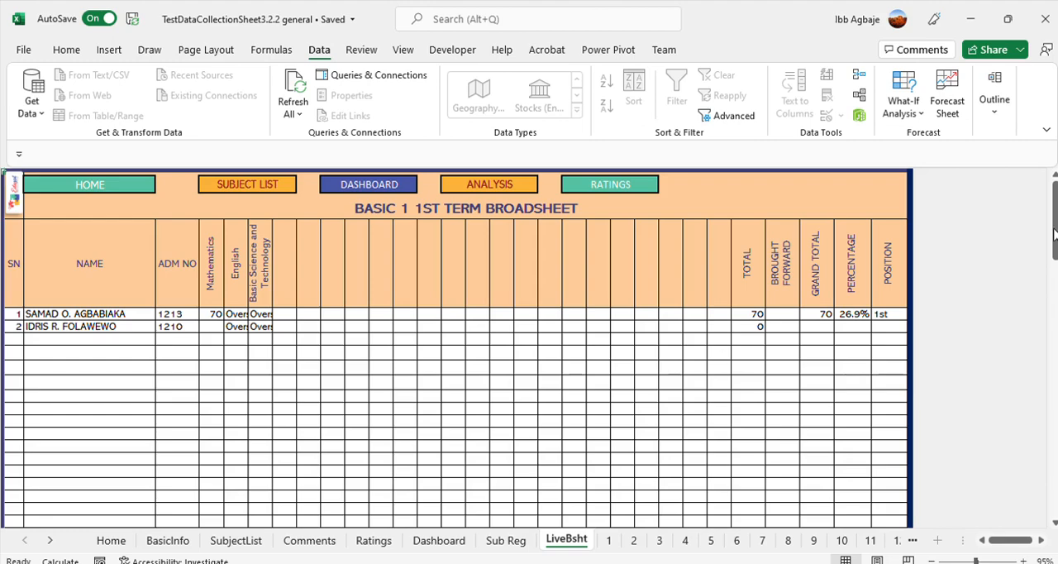
pyautogui.moveTo(1053, 231)
pyautogui.mouseDown()
pyautogui.moveTo(1052, 246)
pyautogui.moveTo(1052, 220)
pyautogui.mouseUp()
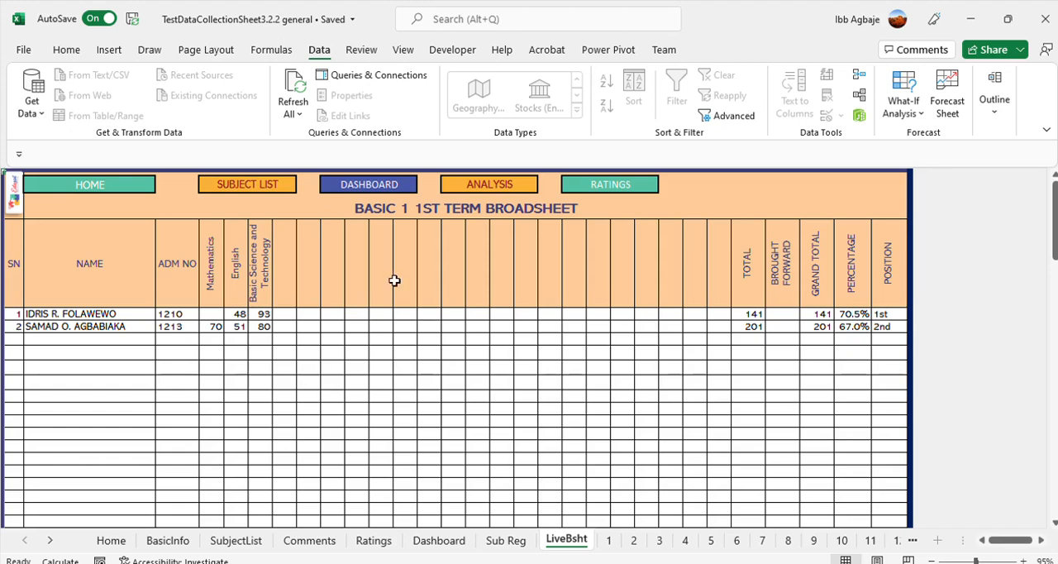
pyautogui.click(491, 184)
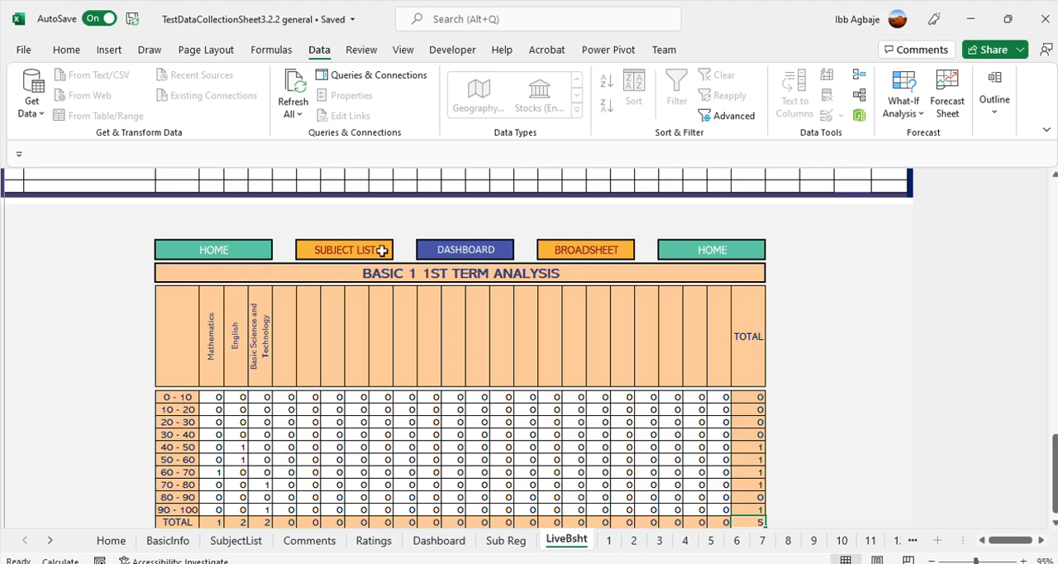
pyautogui.click(583, 245)
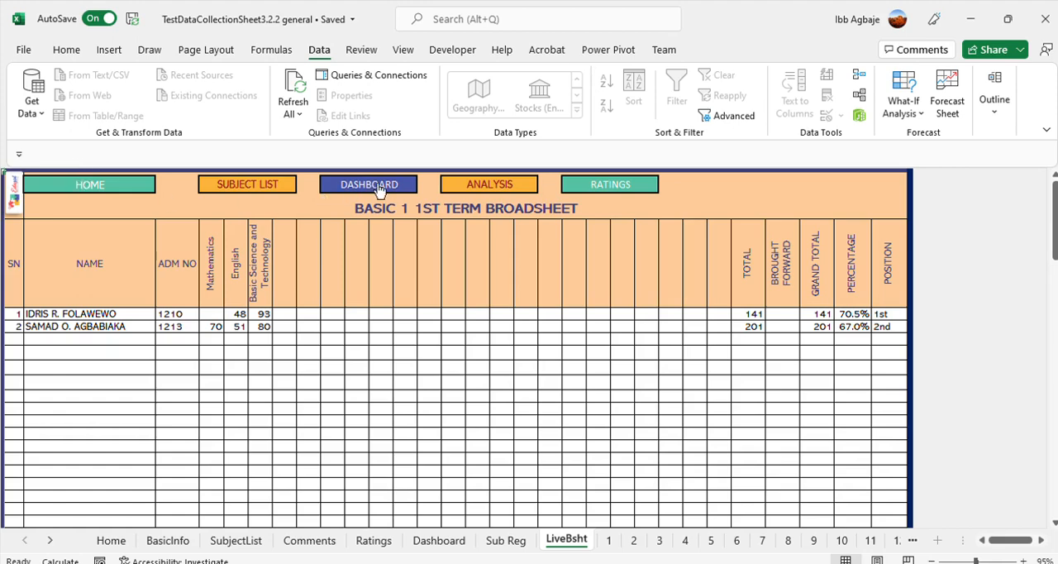
pyautogui.click(95, 187)
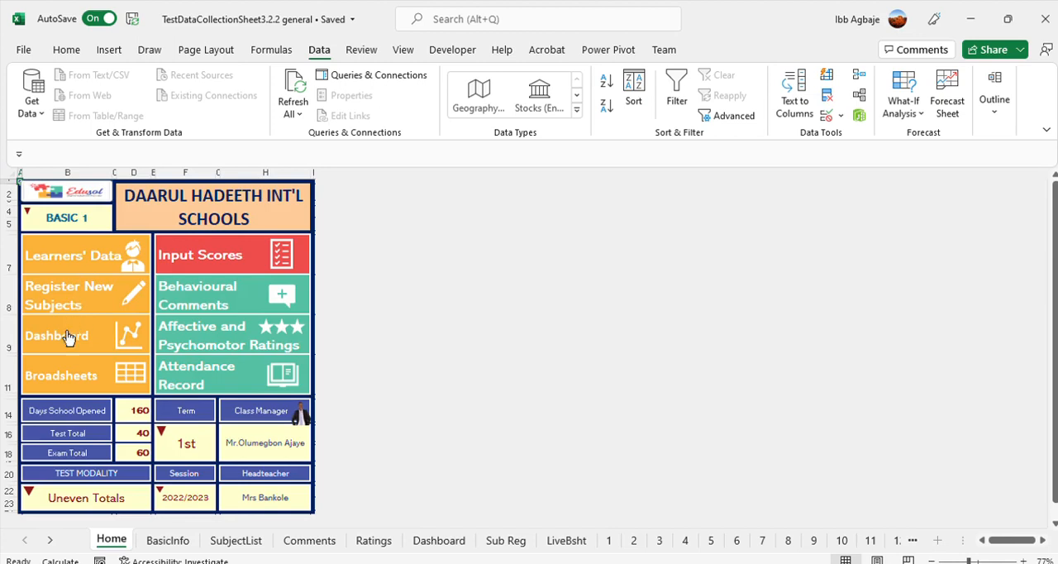
pyautogui.click(65, 375)
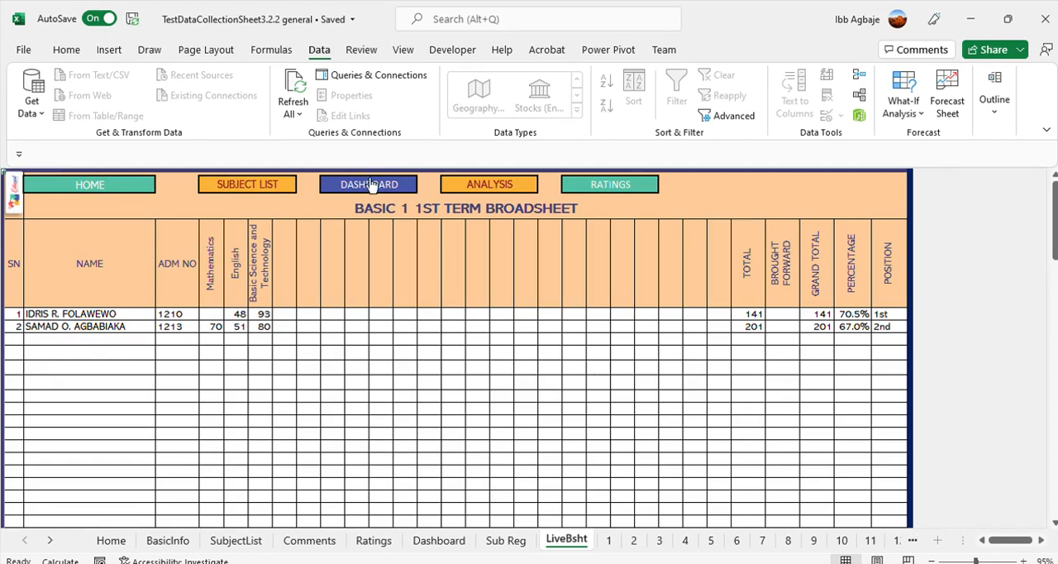
pyautogui.click(93, 185)
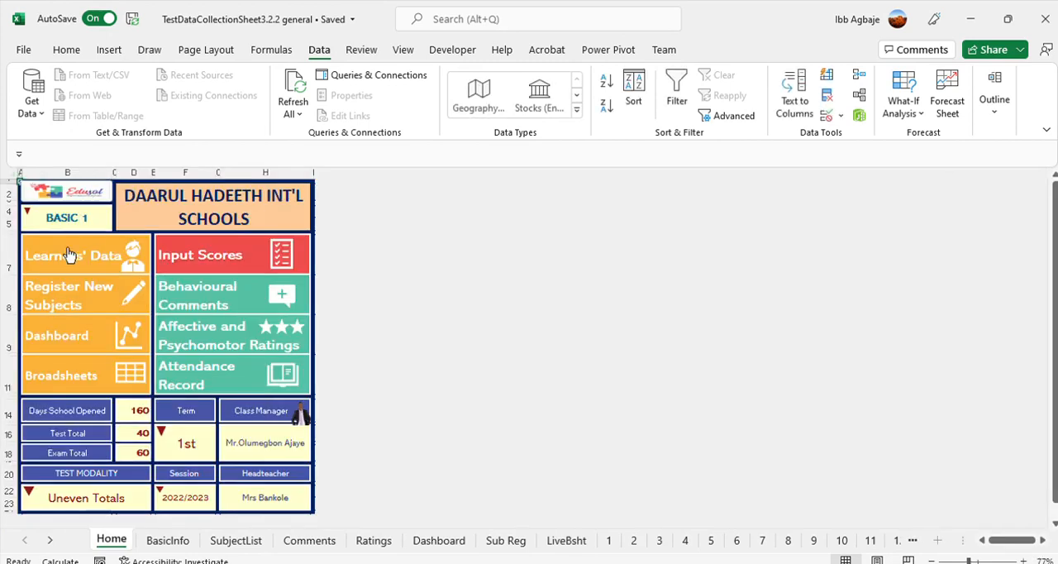
# Set the Dashboard's Performance by Subjects selection to Basic Science and Technology and recalculate its figures
pyautogui.click(66, 323)
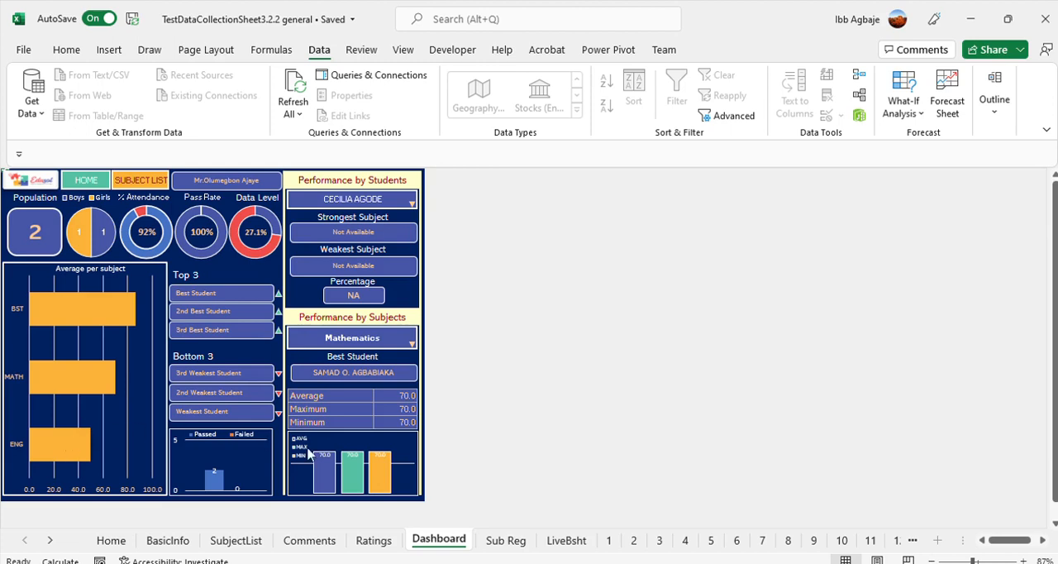
pyautogui.click(387, 341)
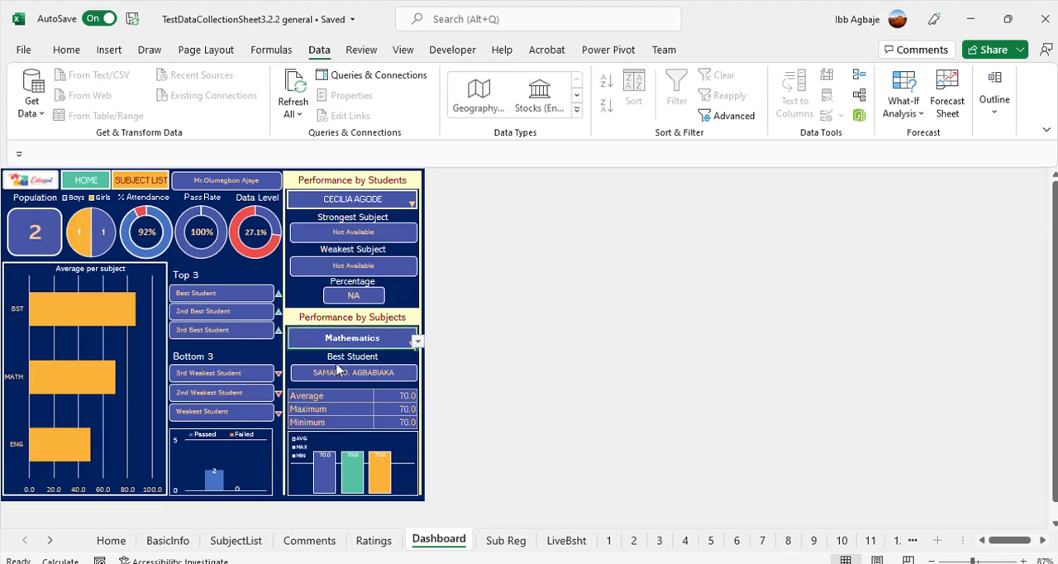
pyautogui.click(309, 380)
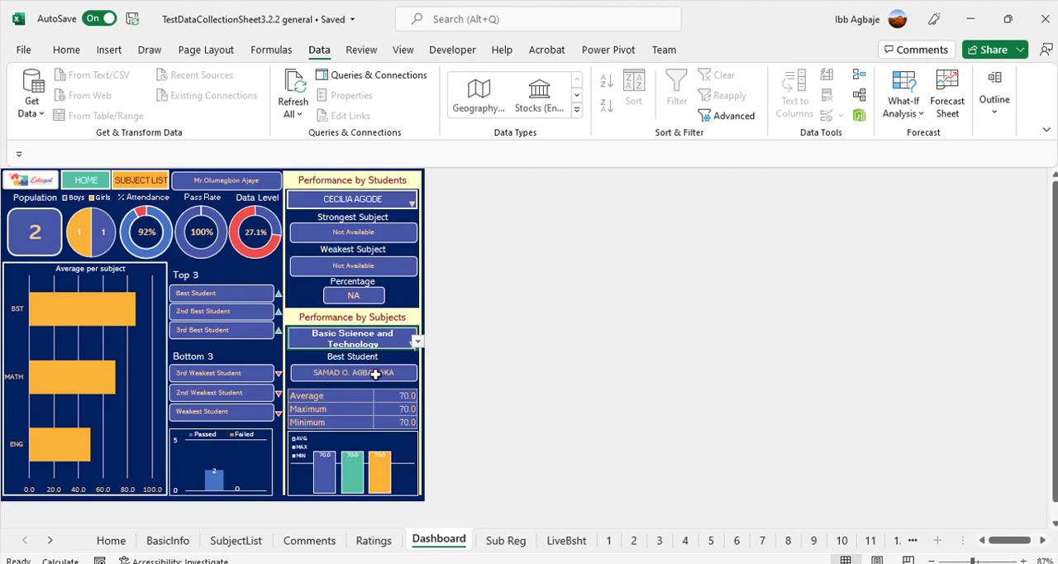
pyautogui.press('F9')
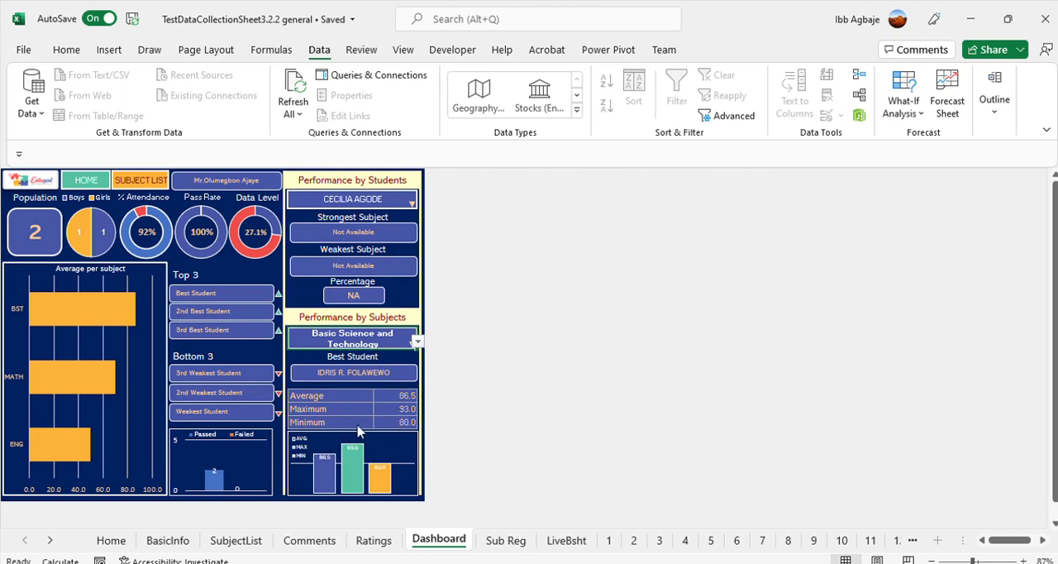
# Switch the Dashboard's Performance by Students selection through the two scored learners to view each one's results, and return to the Home sheet
pyautogui.click(402, 201)
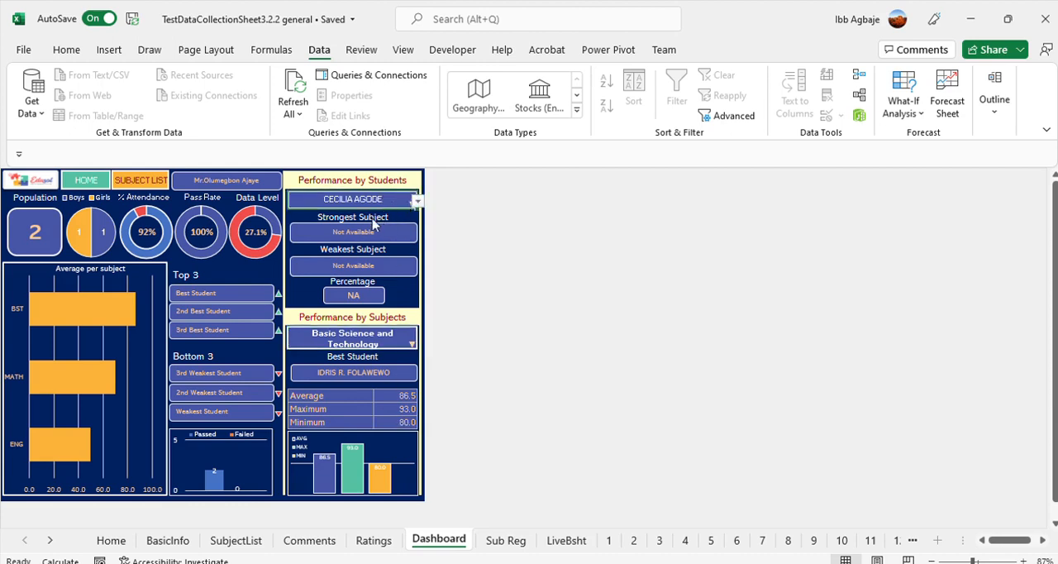
pyautogui.click(370, 227)
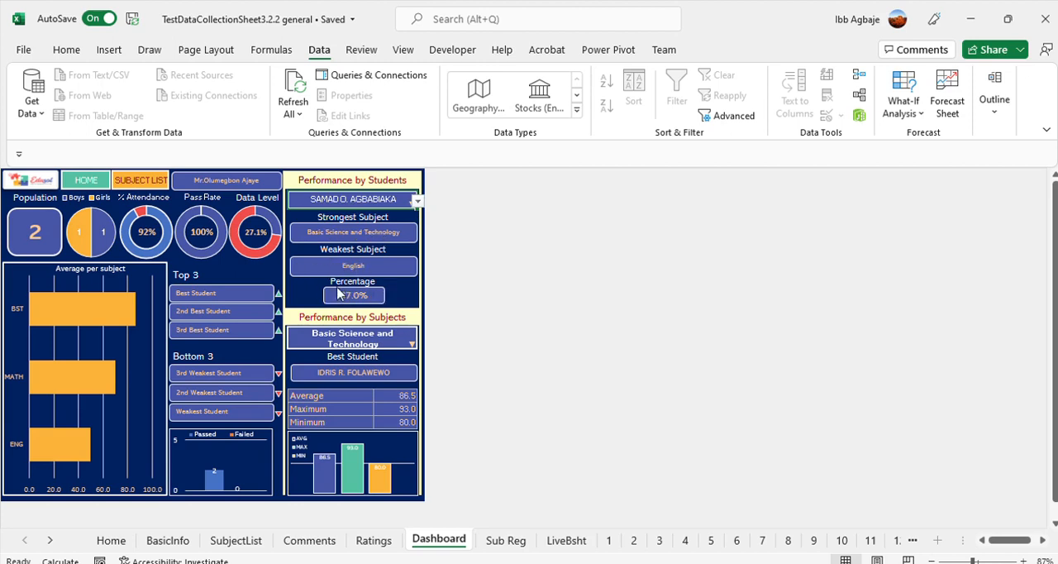
pyautogui.click(386, 246)
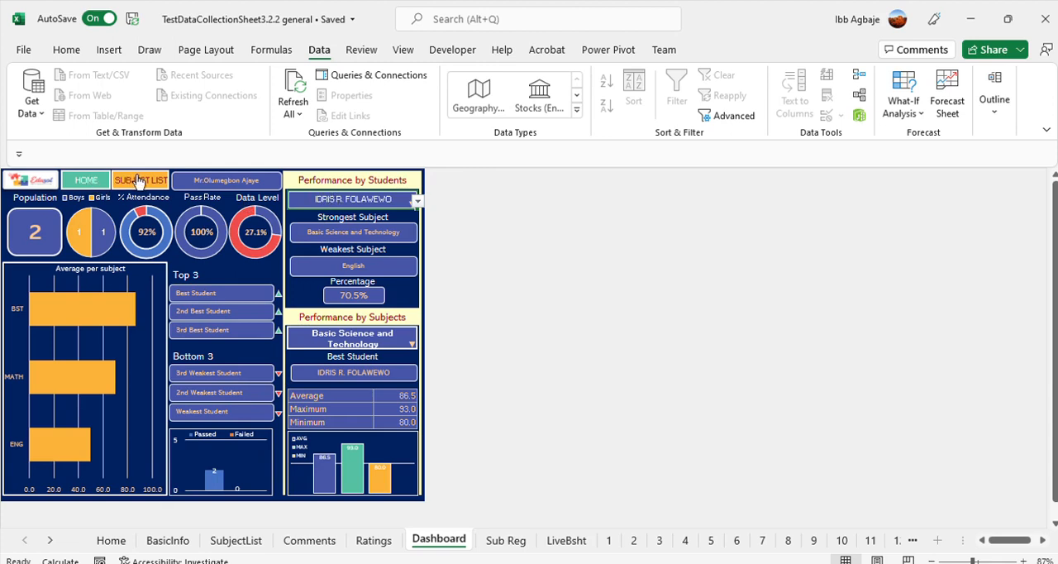
pyautogui.click(86, 181)
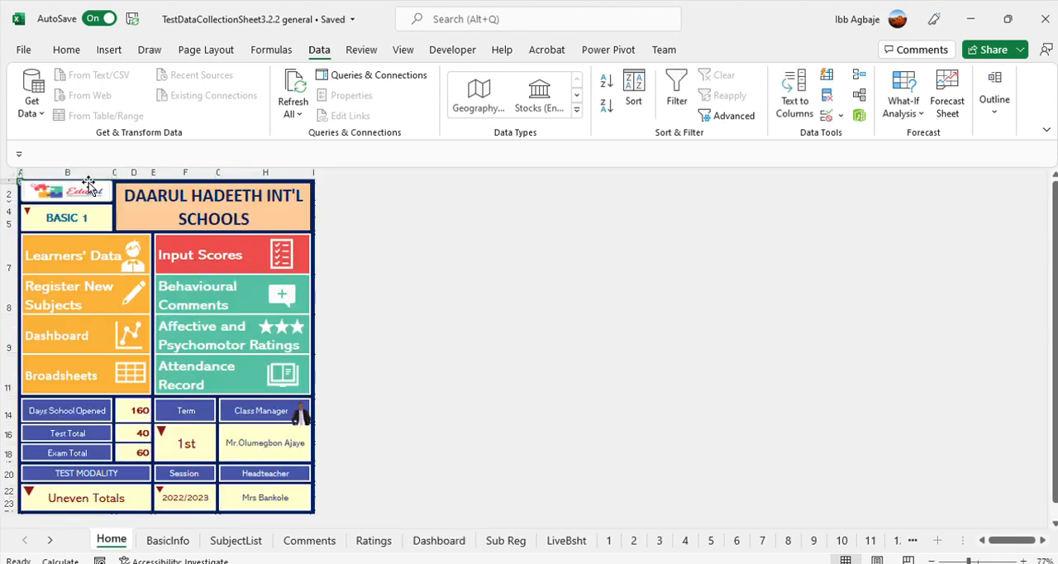